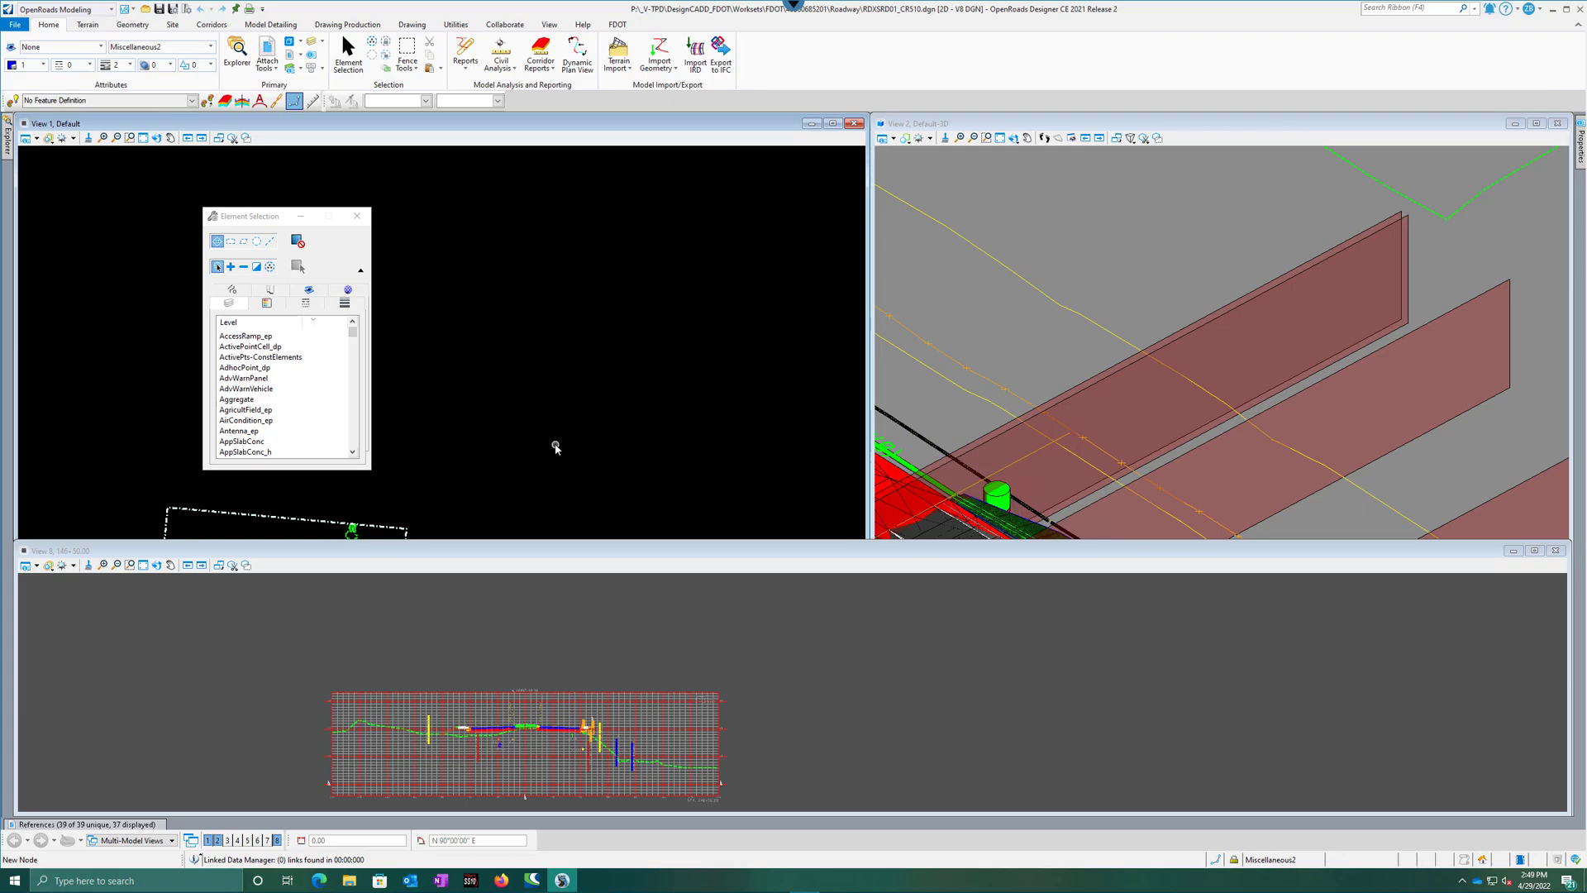
Open the references list, show its hierarchy and inspect the files nested under MODLRD99_Motif with the file name column widened
left_click(157, 825)
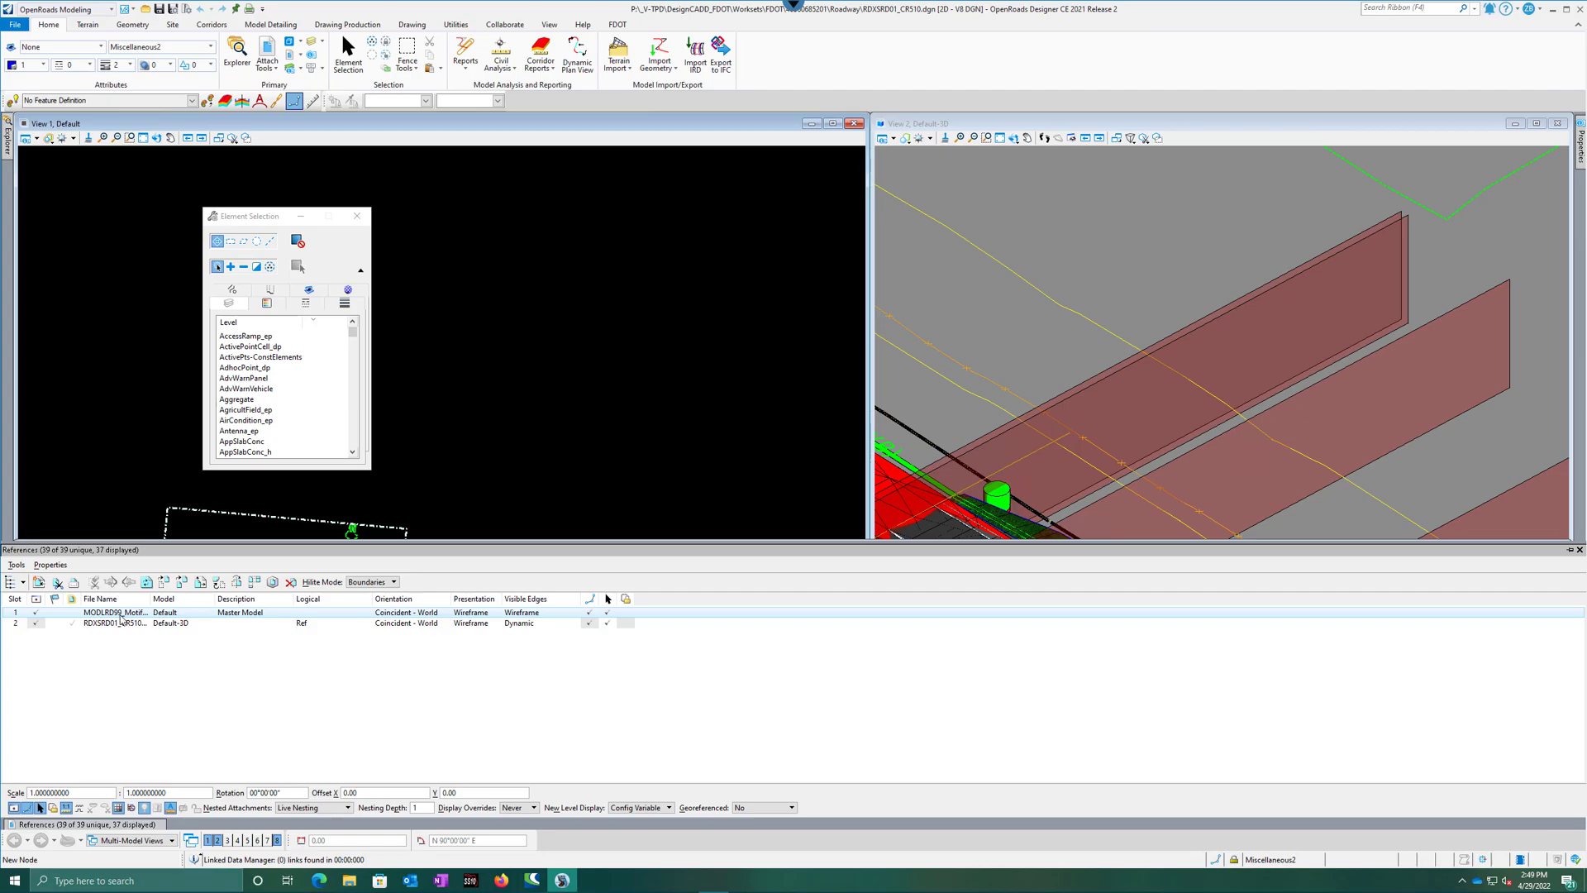
left_click(10, 582)
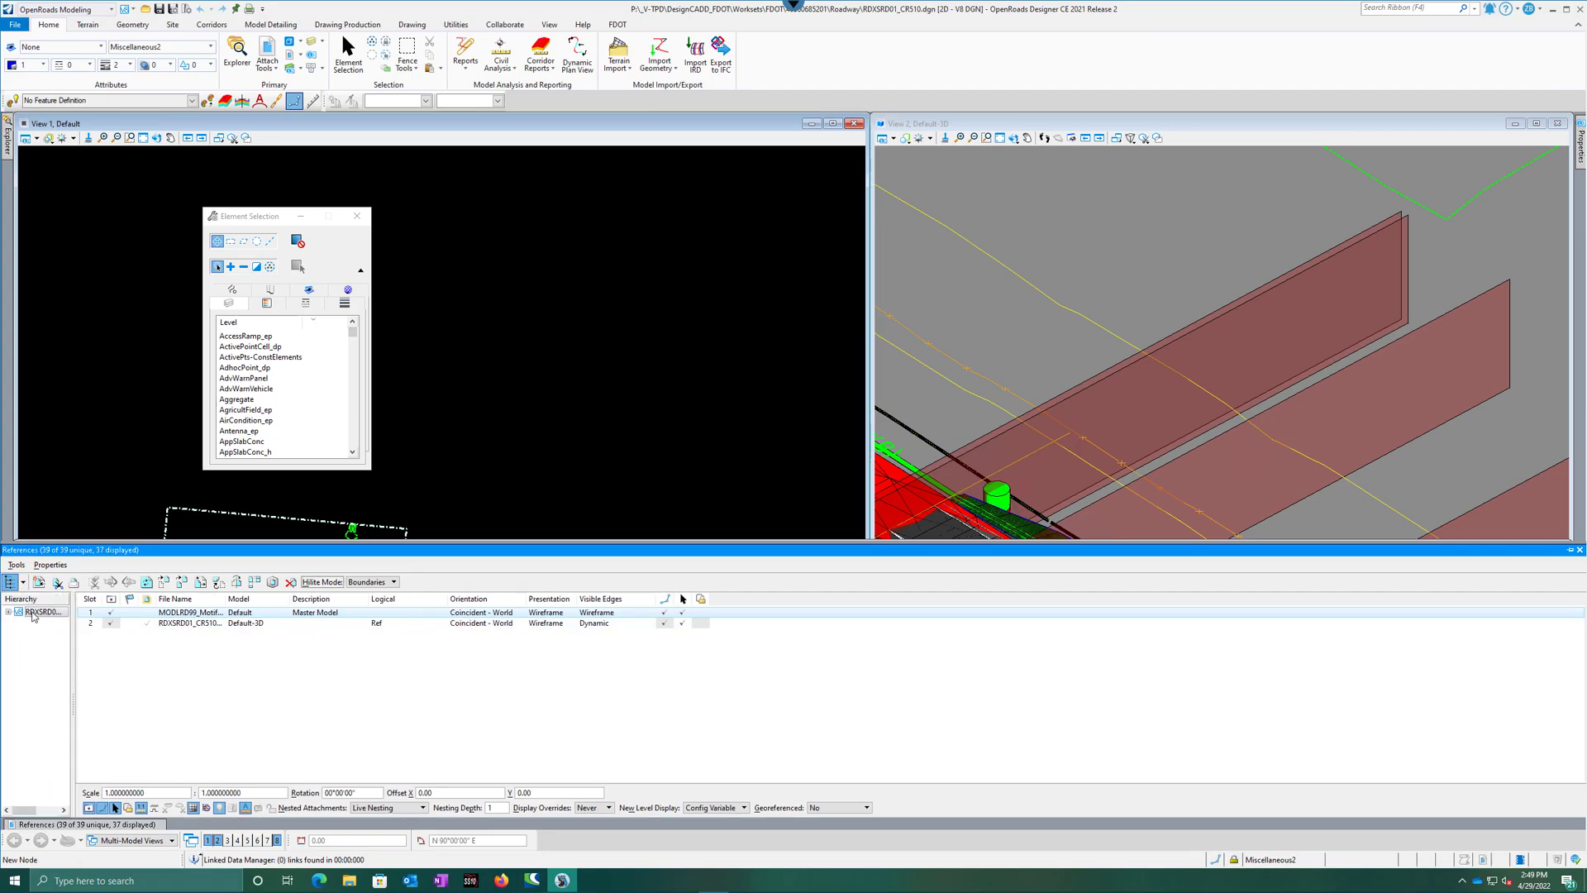
left_click(9, 612)
left_click(38, 624)
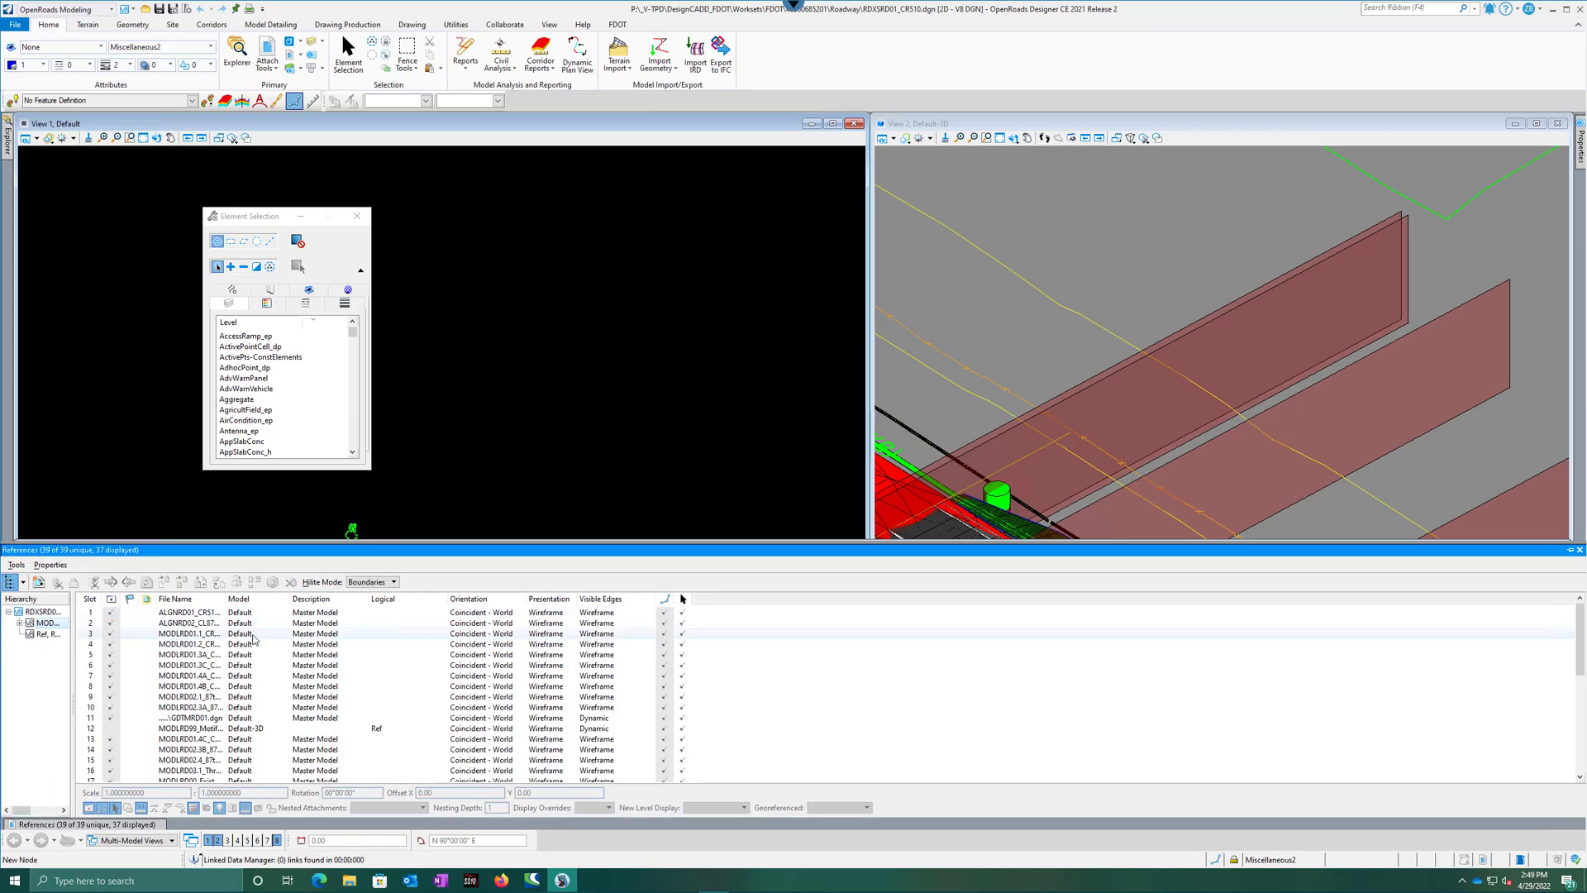
left_click(228, 602)
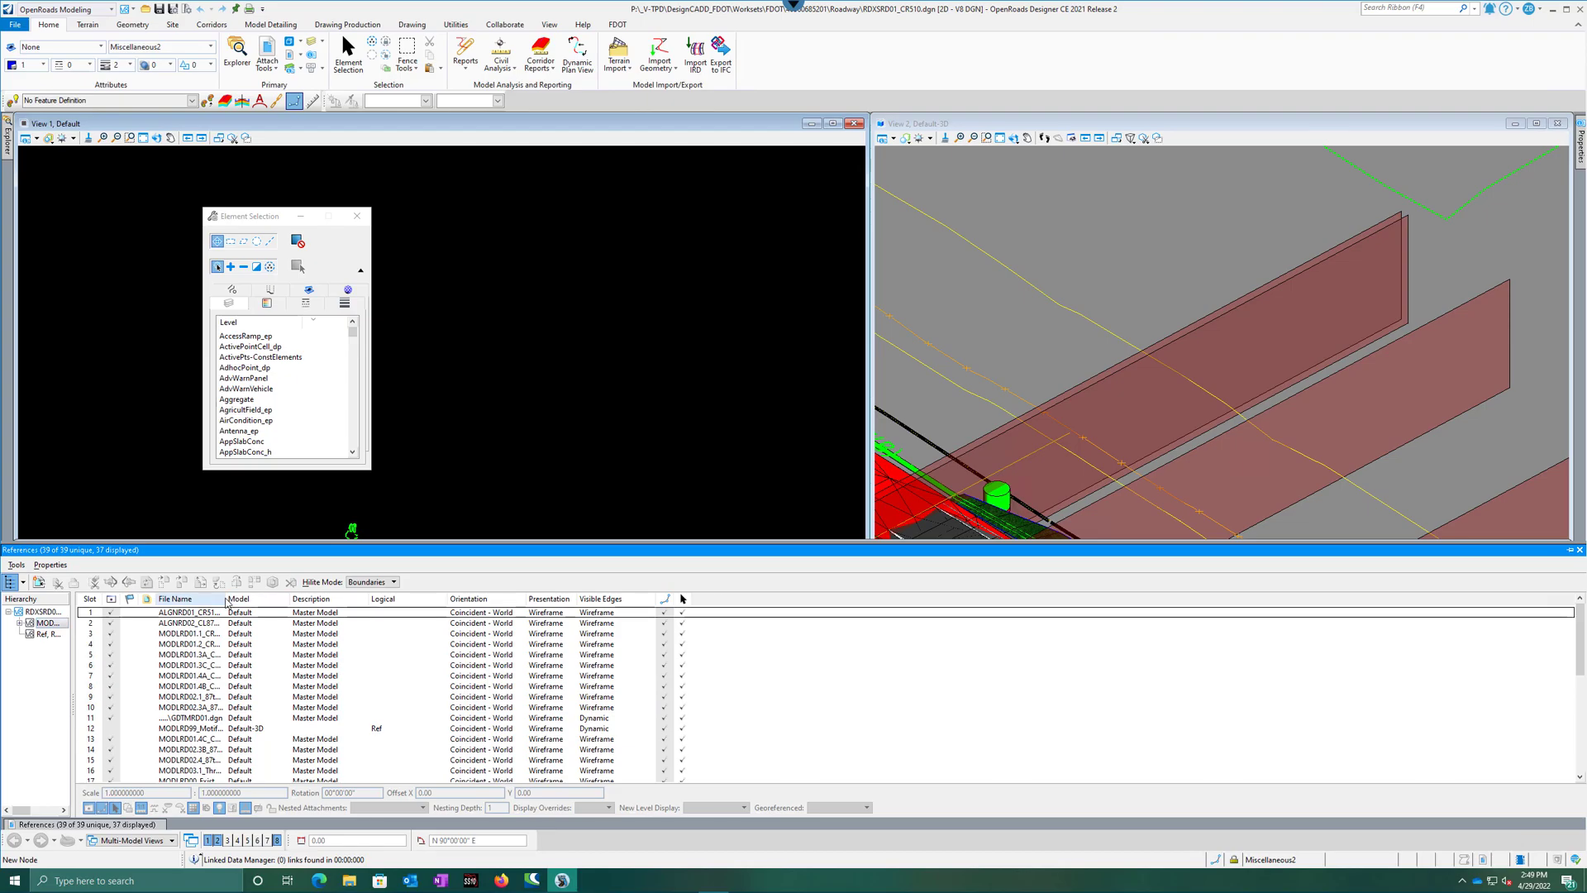
double_click(227, 603)
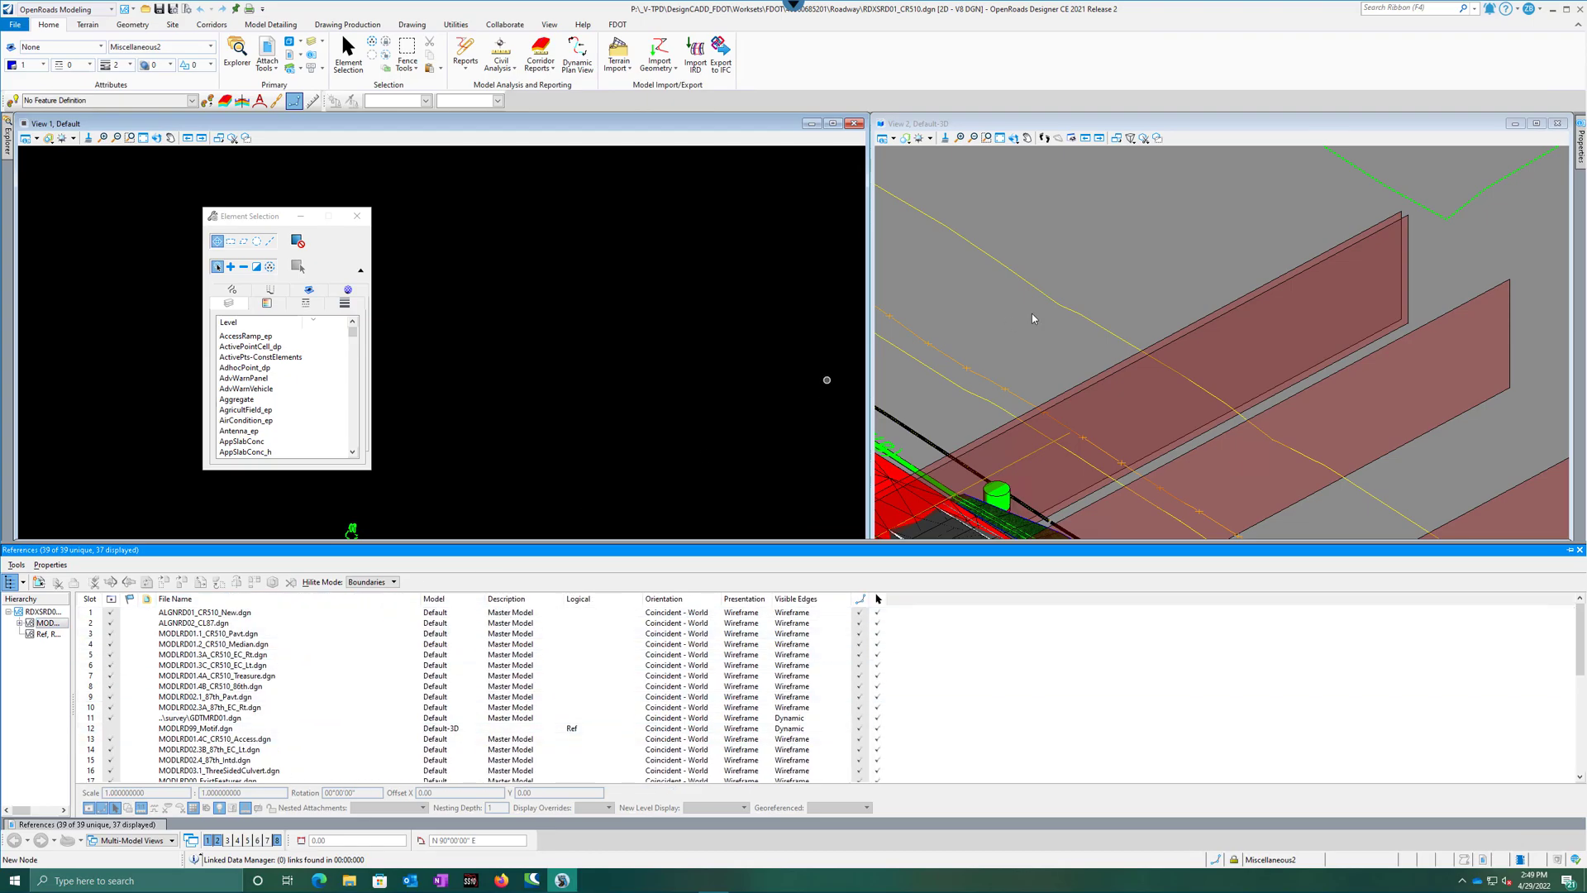
Zoom the 3D view out and move the Element Selection dialog off the plan view
scroll(1008, 323, "down", 3)
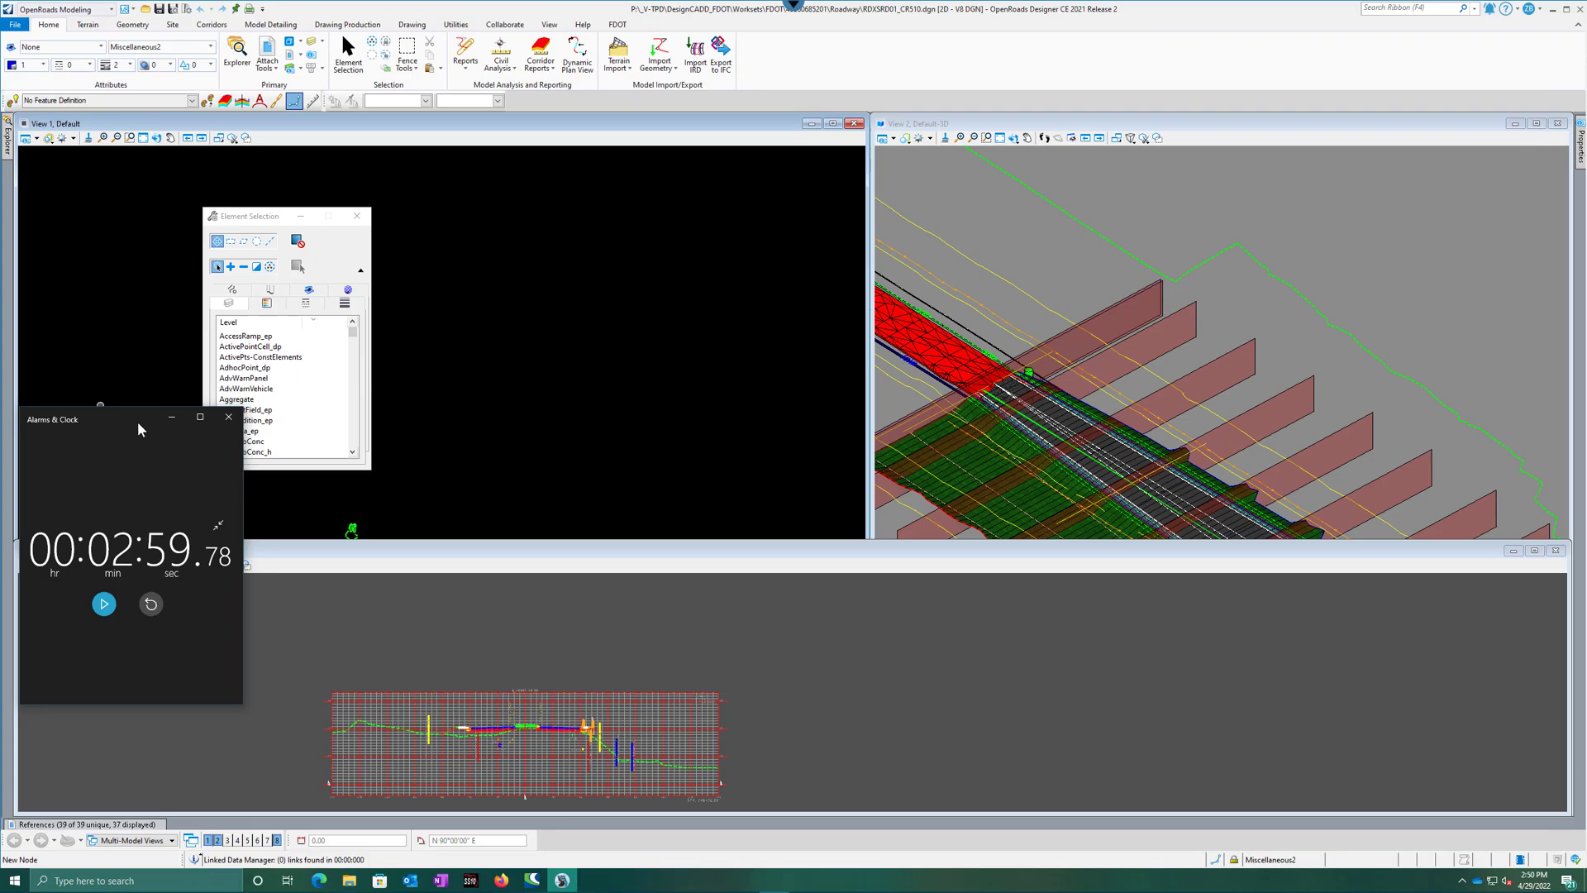
left_click(273, 222)
left_click_drag(241, 224, 660, 452)
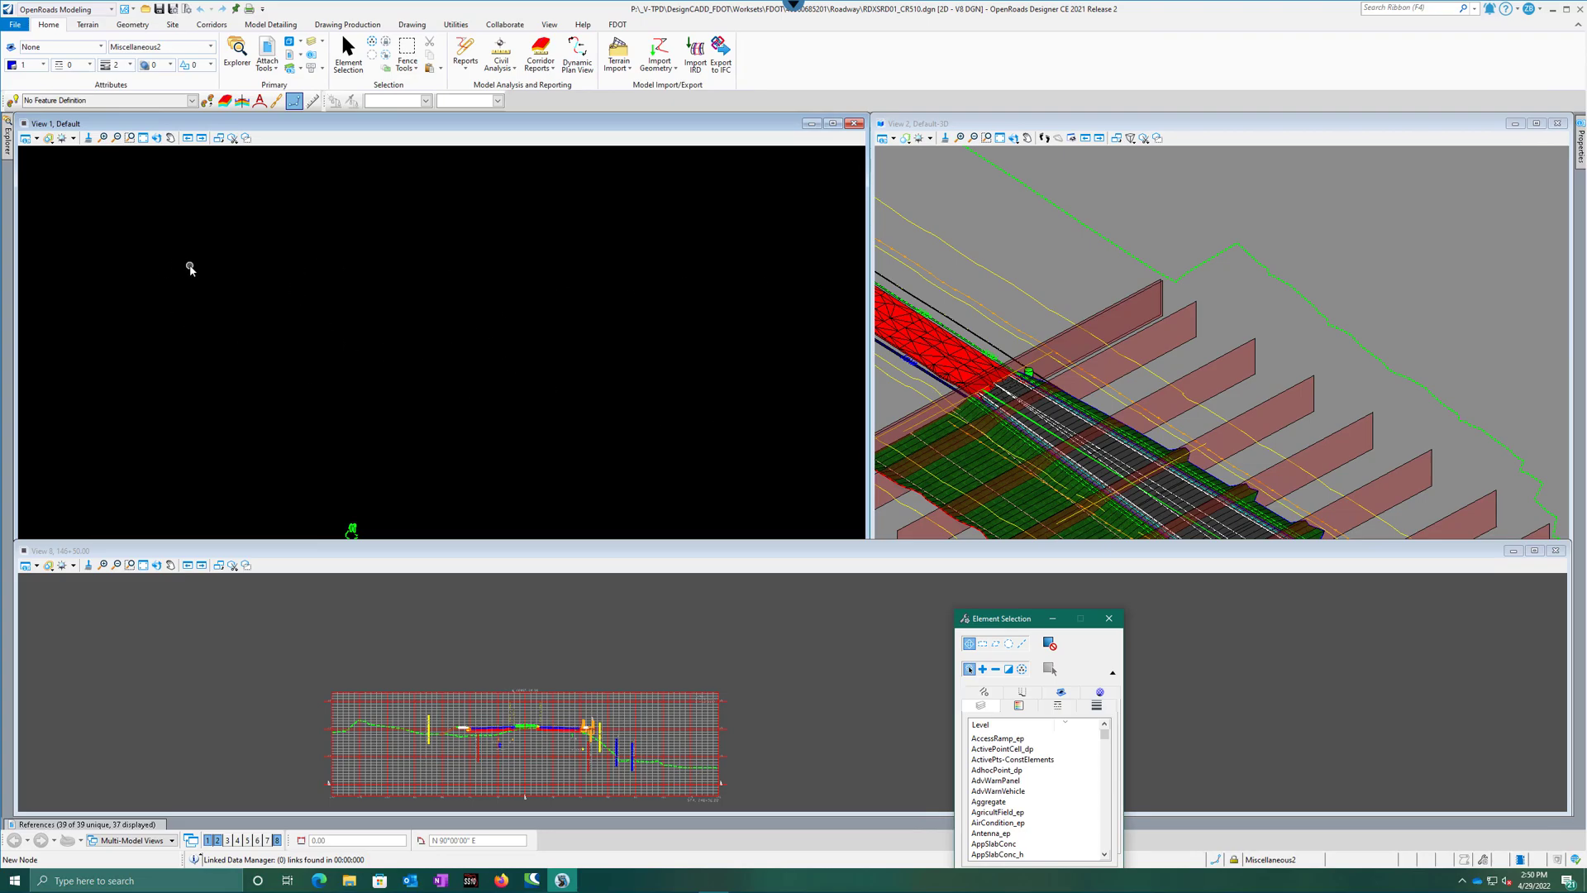
Activate the 3D, plan and cross-section views in turn to check the reference count for each
left_click(89, 138)
left_click(1018, 229)
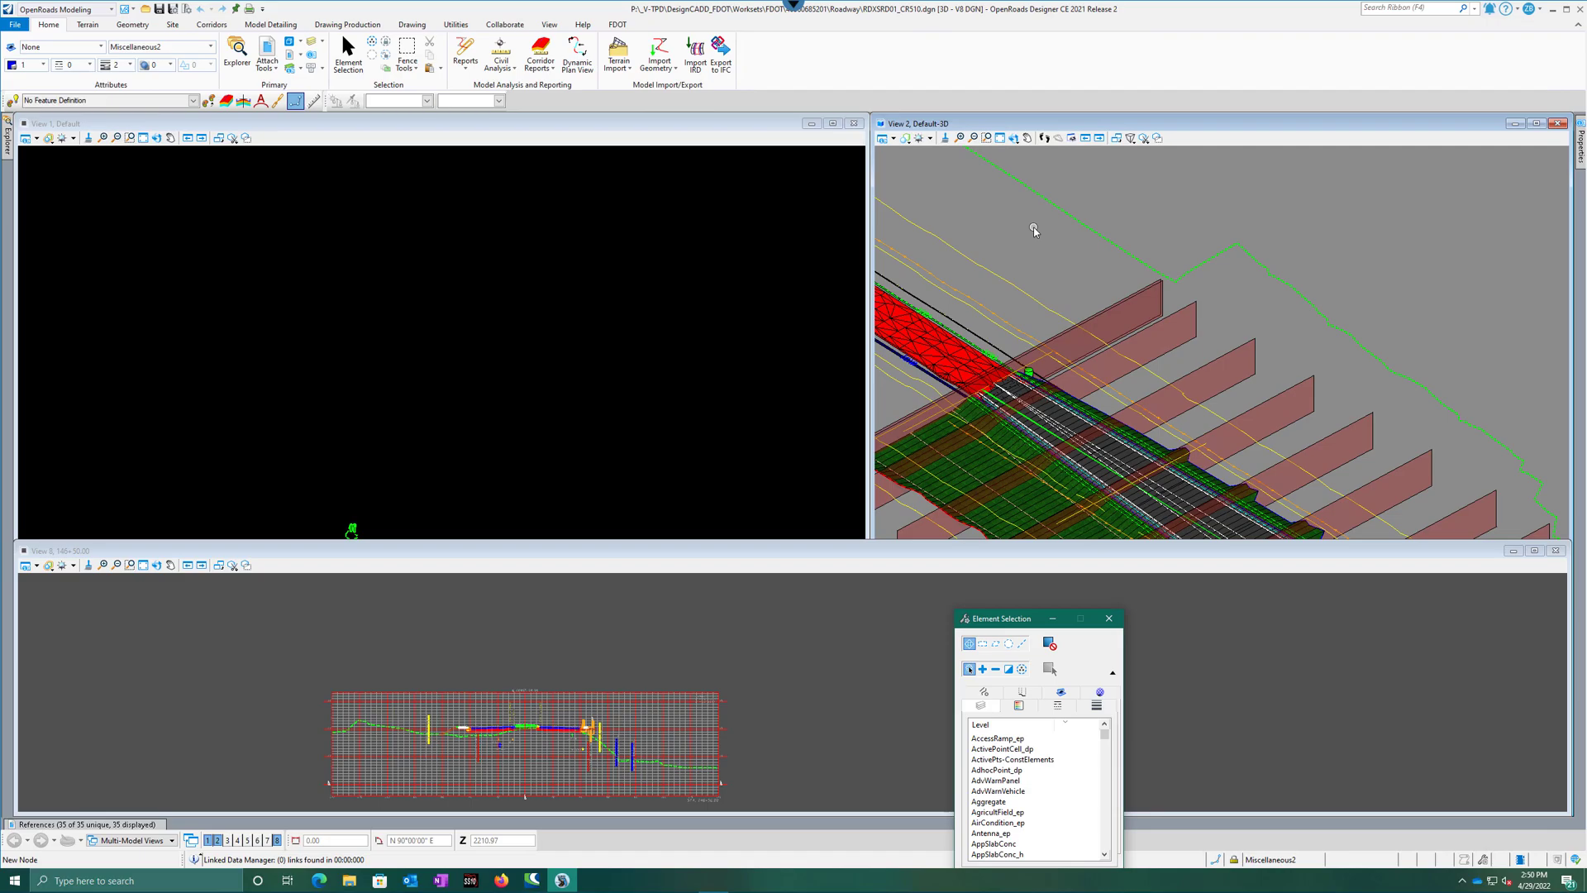
left_click(543, 295)
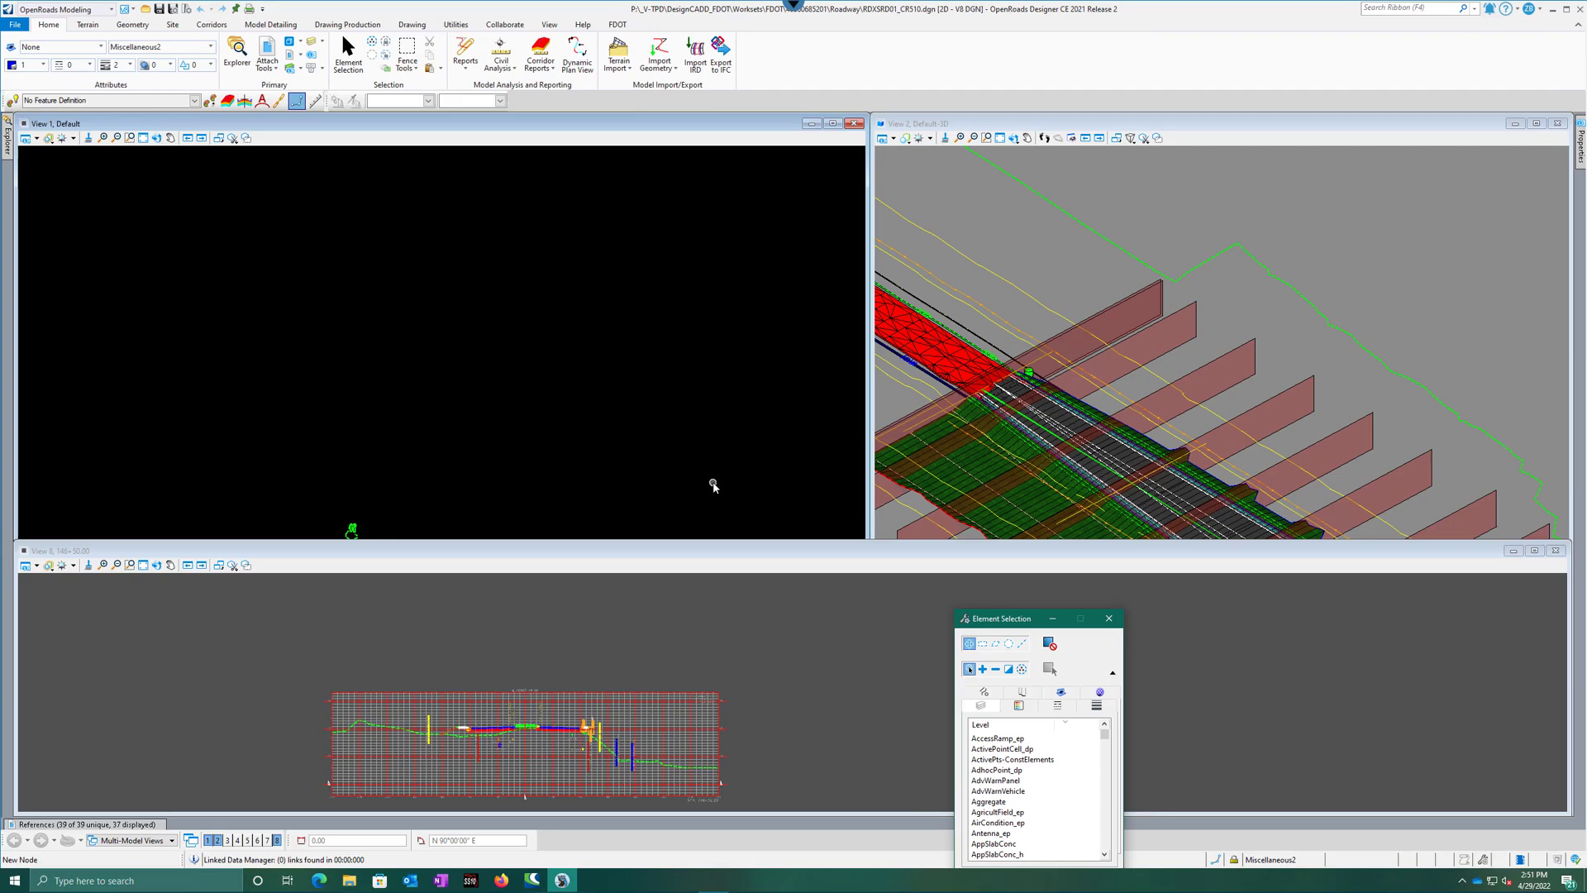
left_click(857, 695)
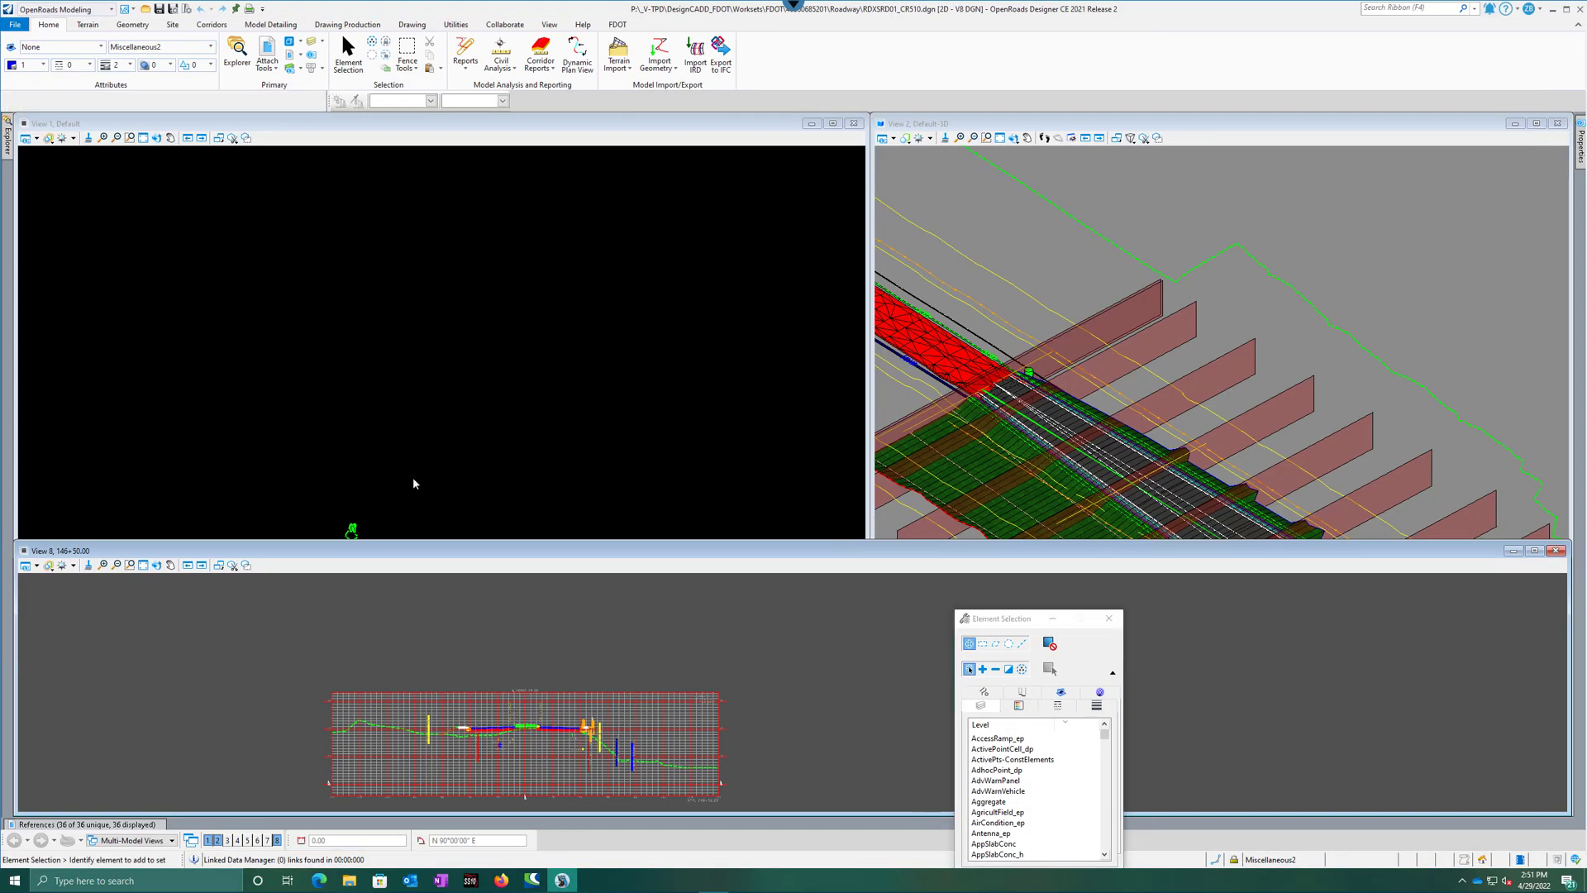
left_click(412, 478)
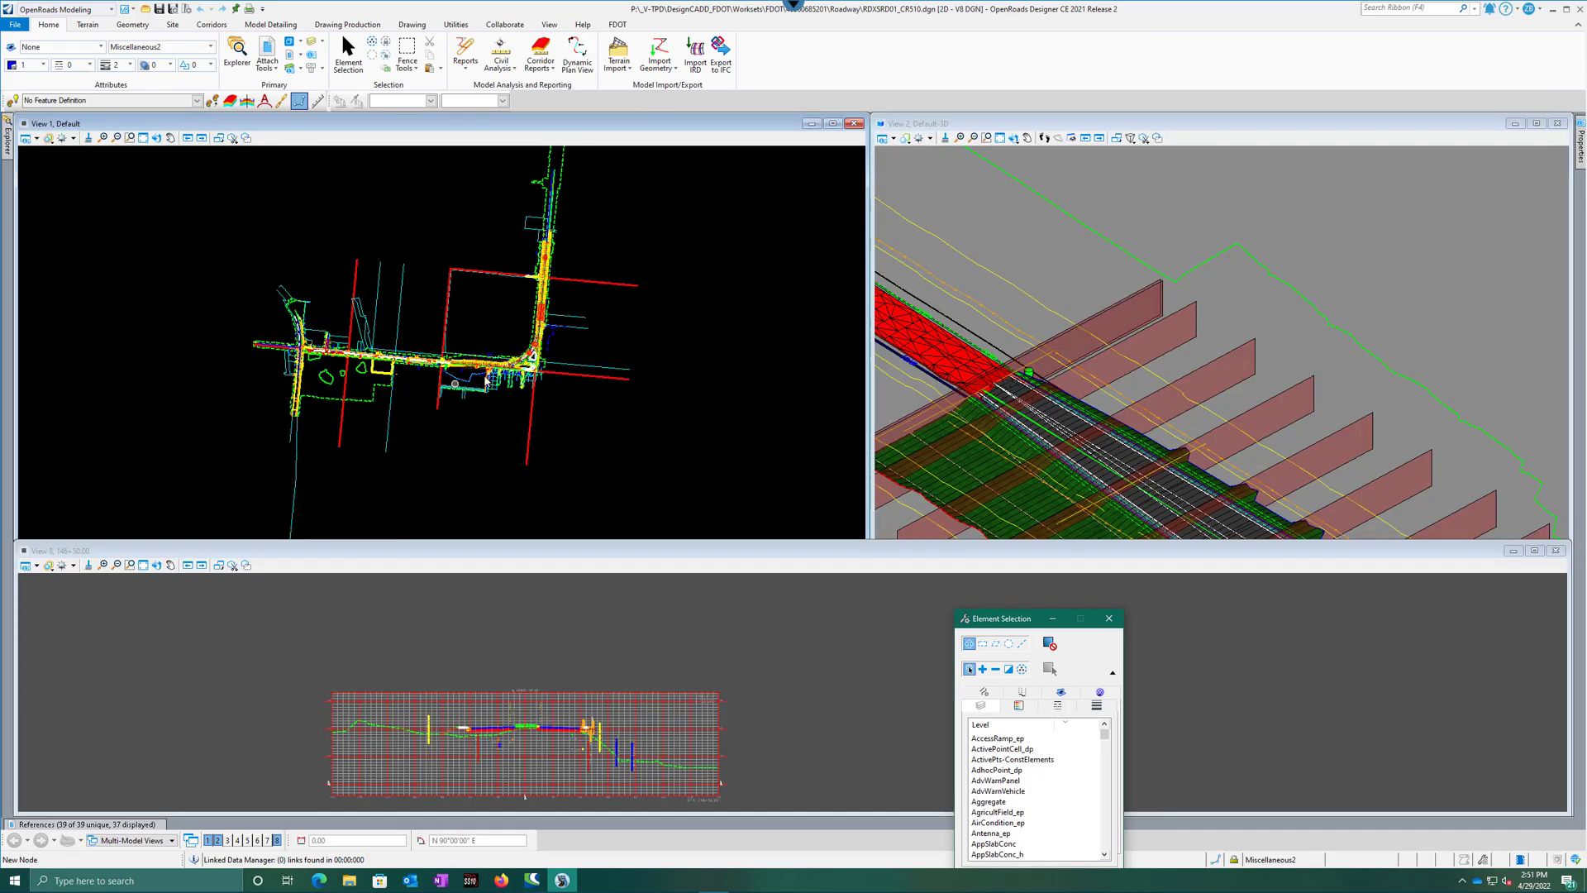
Check the installed FDOT and OpenRoads Designer versions in the FDOT About information and close it
scroll(543, 374, "up", 5)
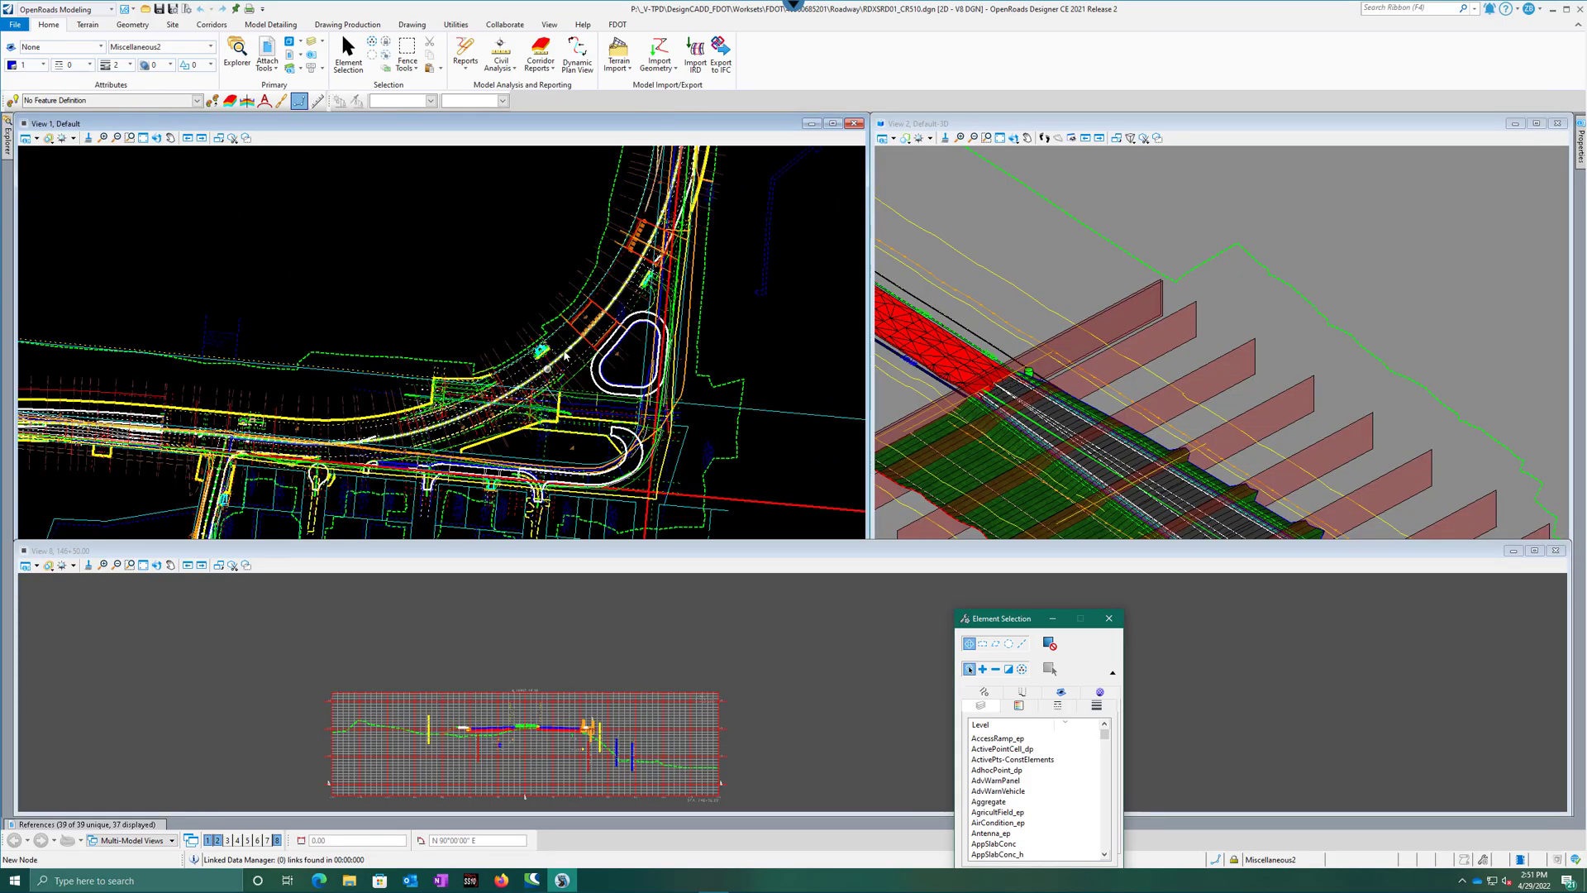
scroll(568, 357, "up", 4)
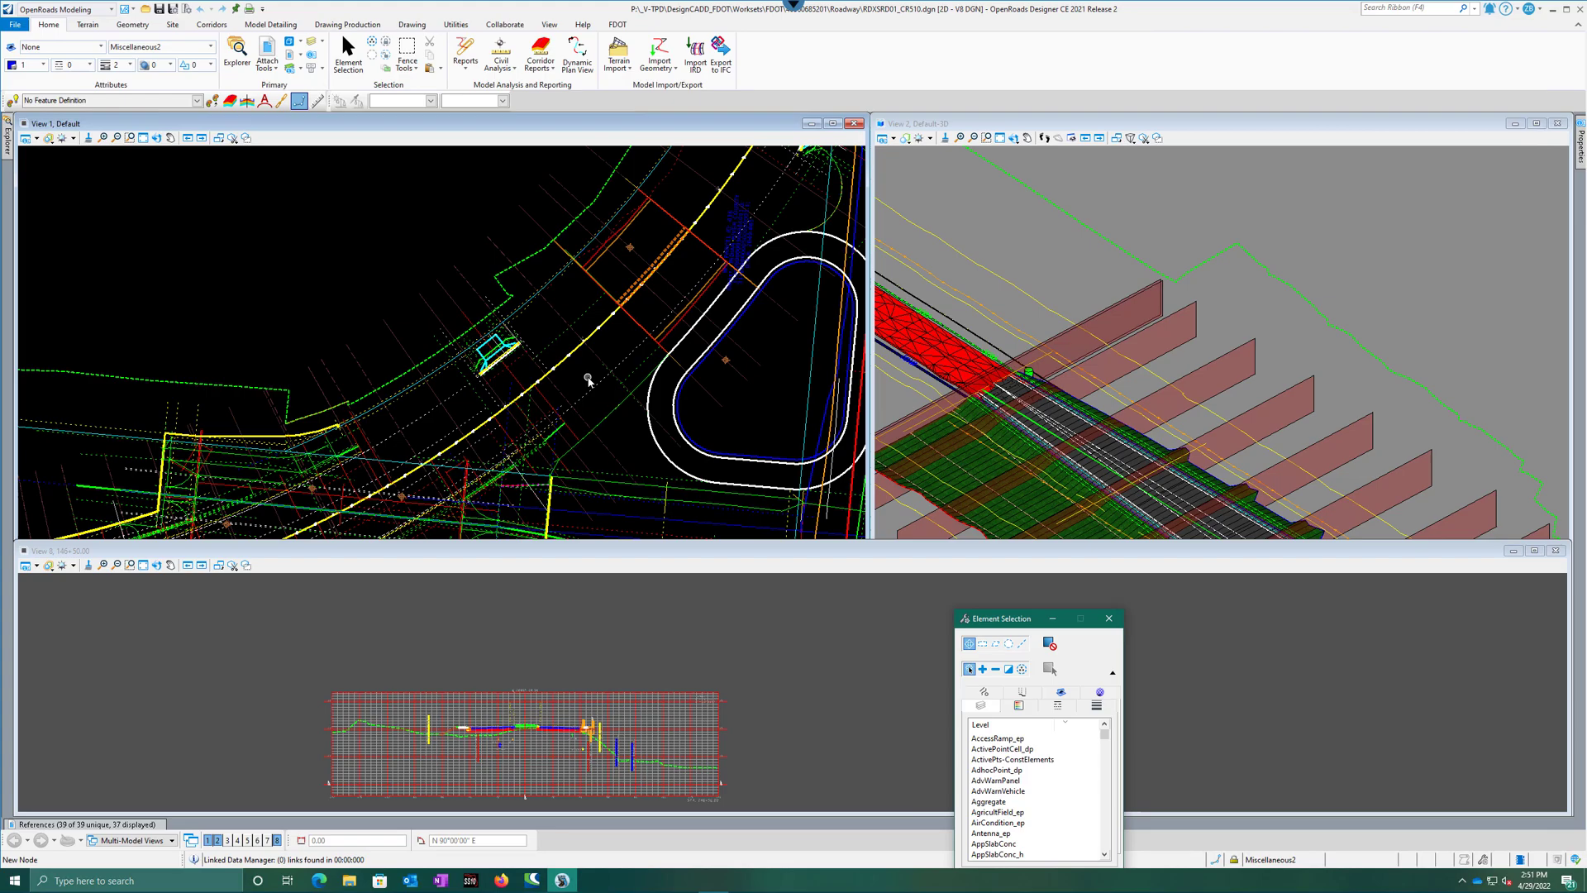
left_click(617, 24)
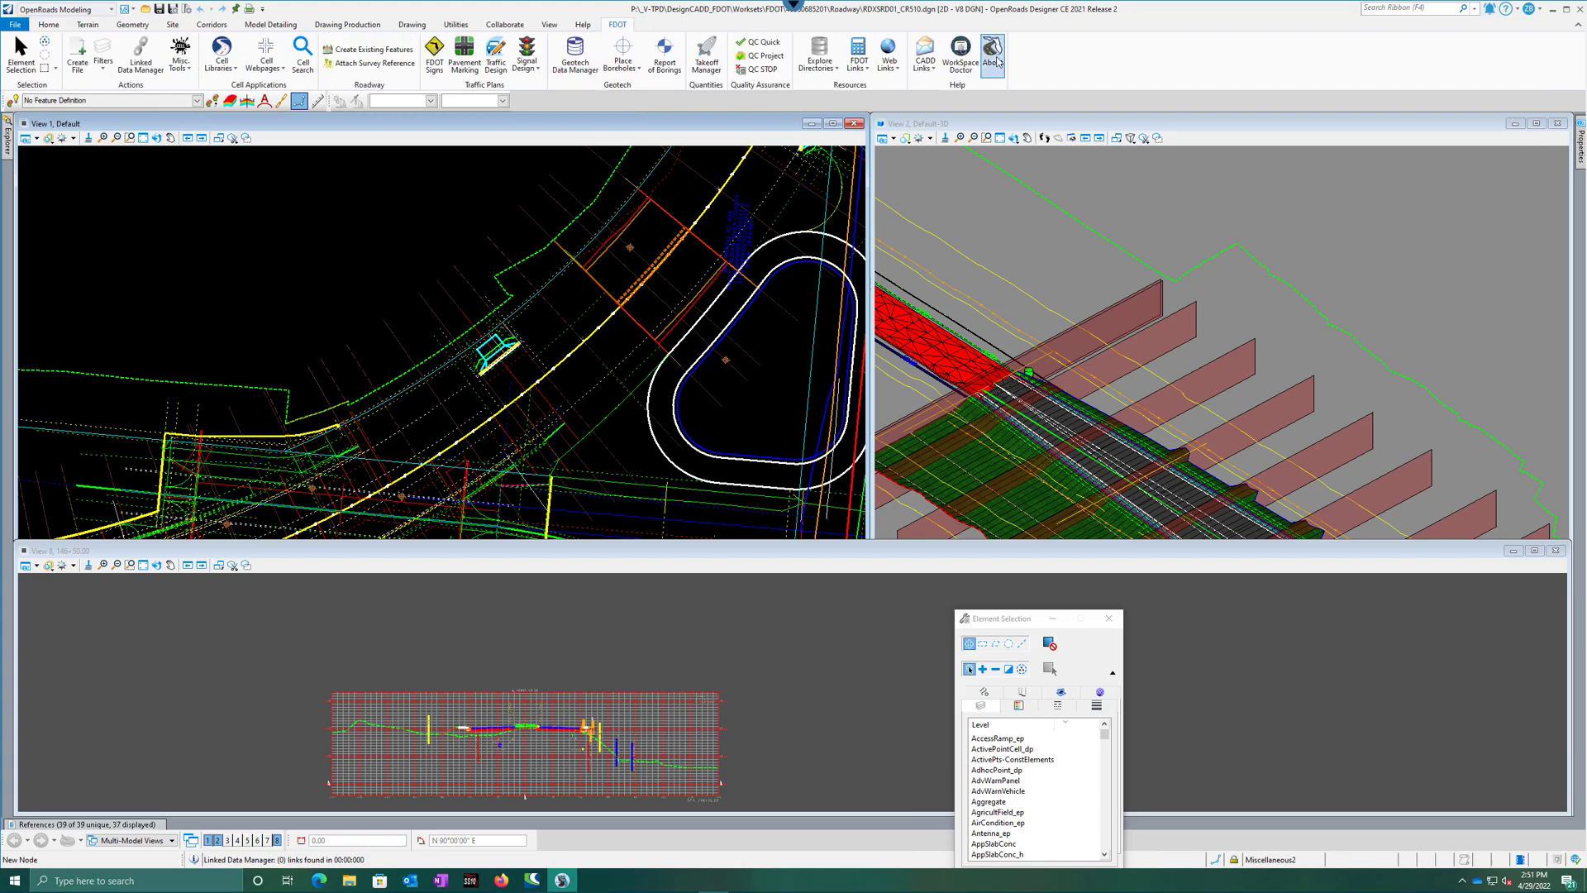
left_click(996, 59)
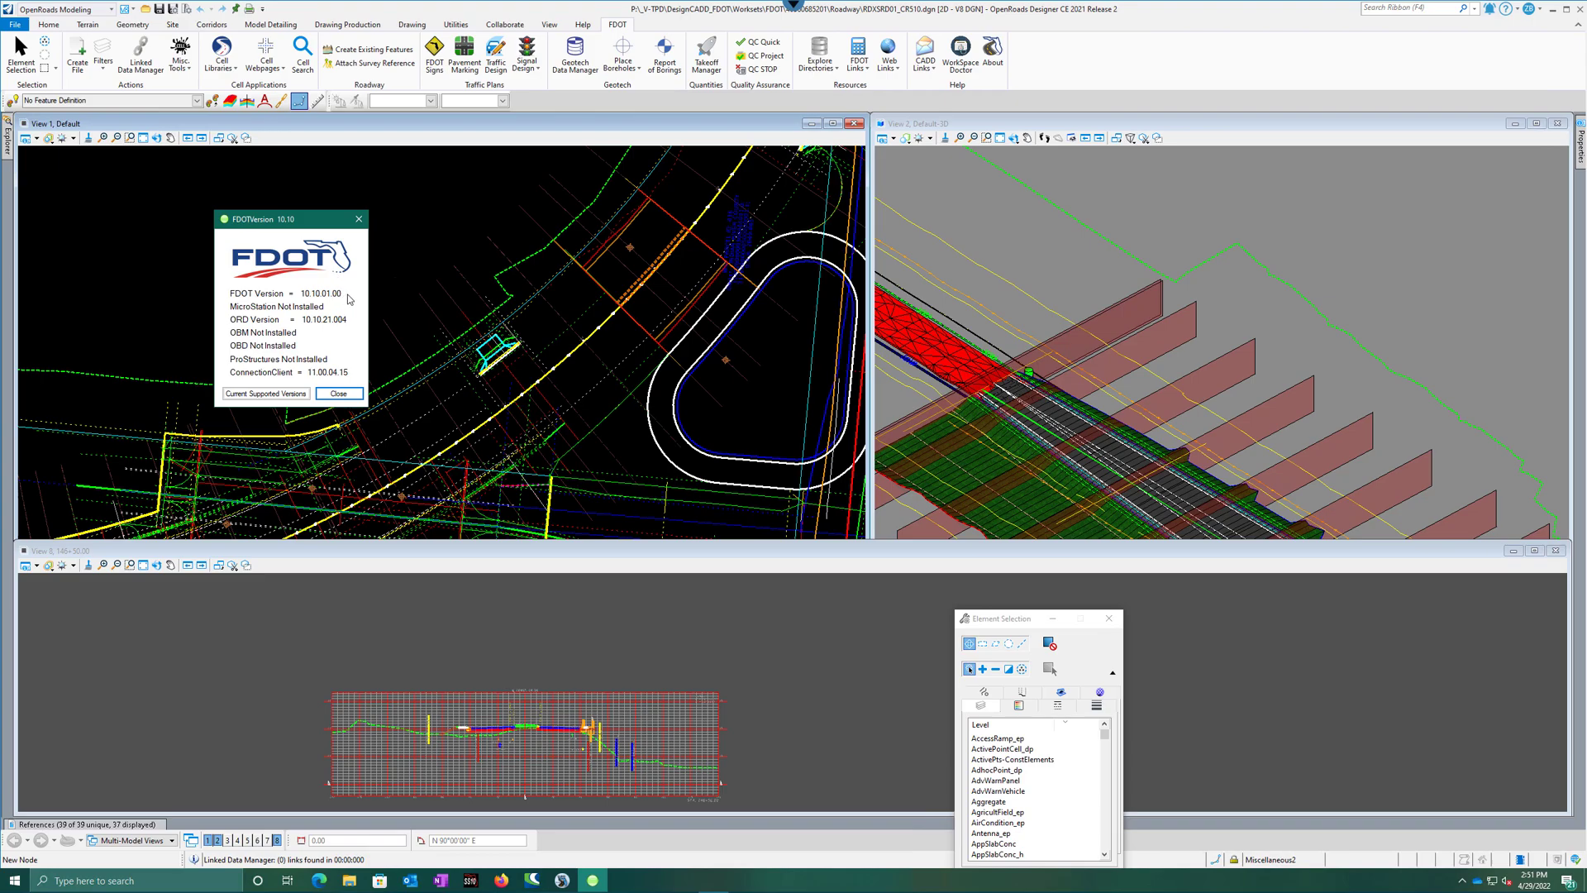
left_click(352, 400)
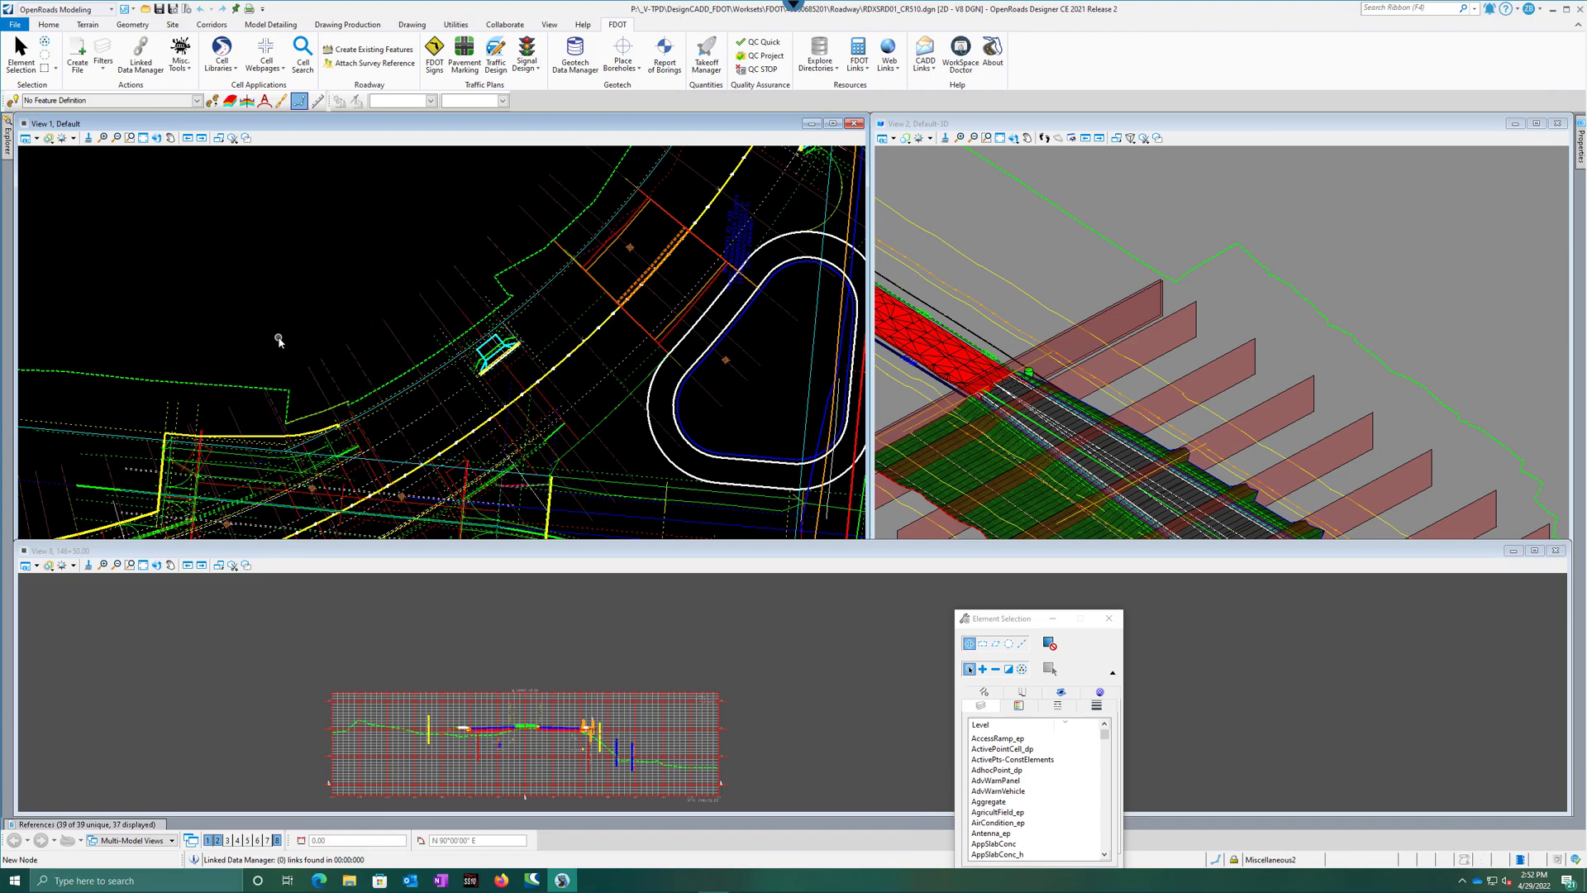
Start the Cross Section Navigator on the CR_510 centerline alignment and use the 146+50.00 cross-section view
left_click(354, 28)
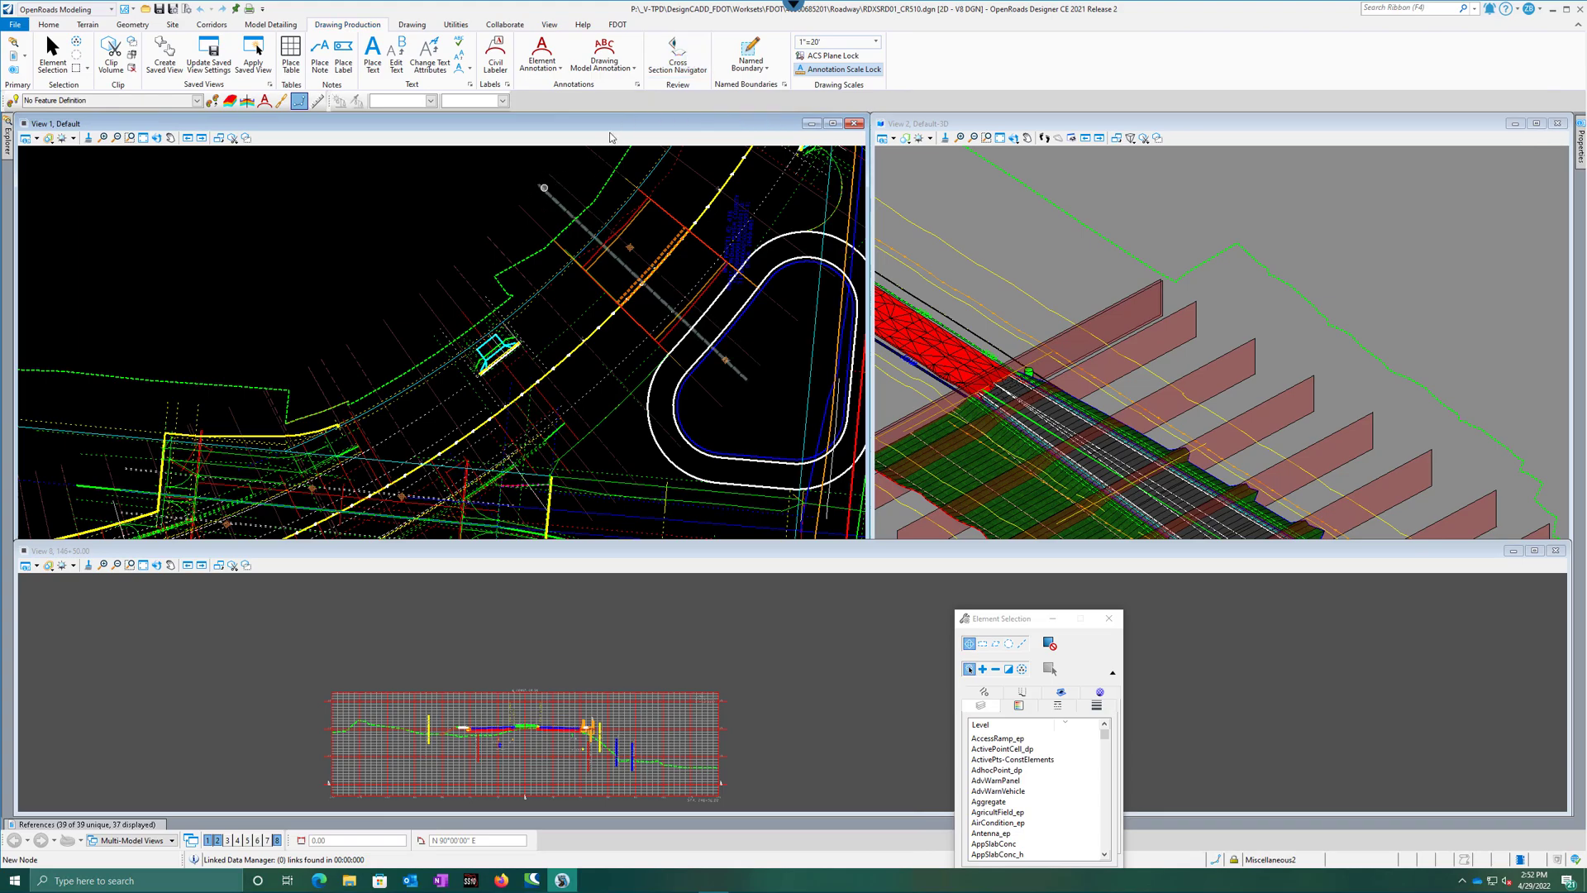
left_click(678, 60)
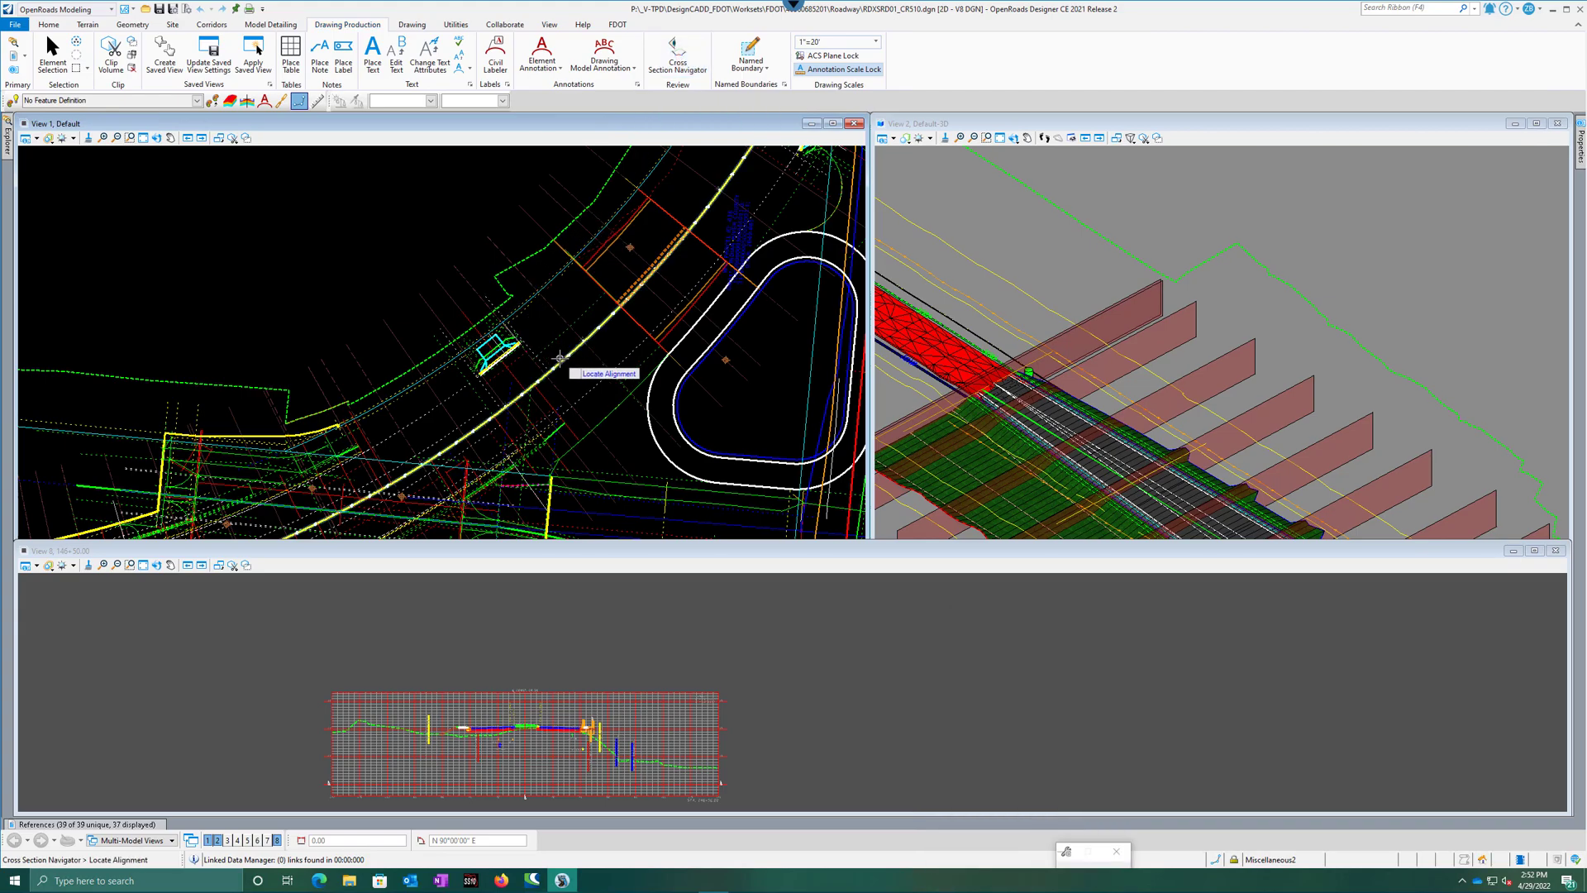
mouse_move(559, 359)
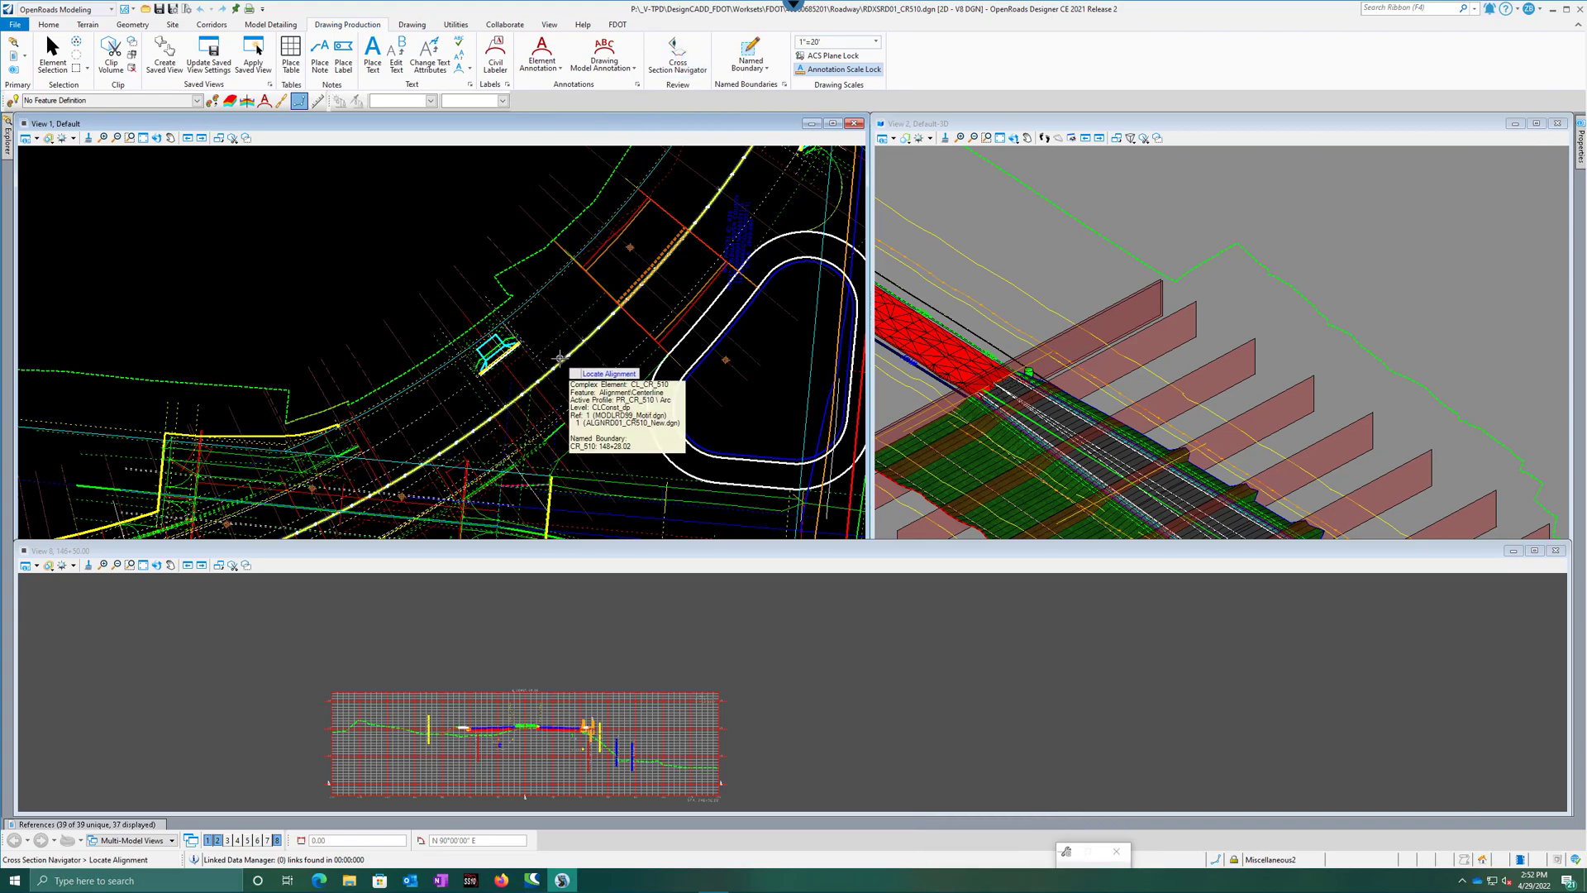
left_click(559, 358)
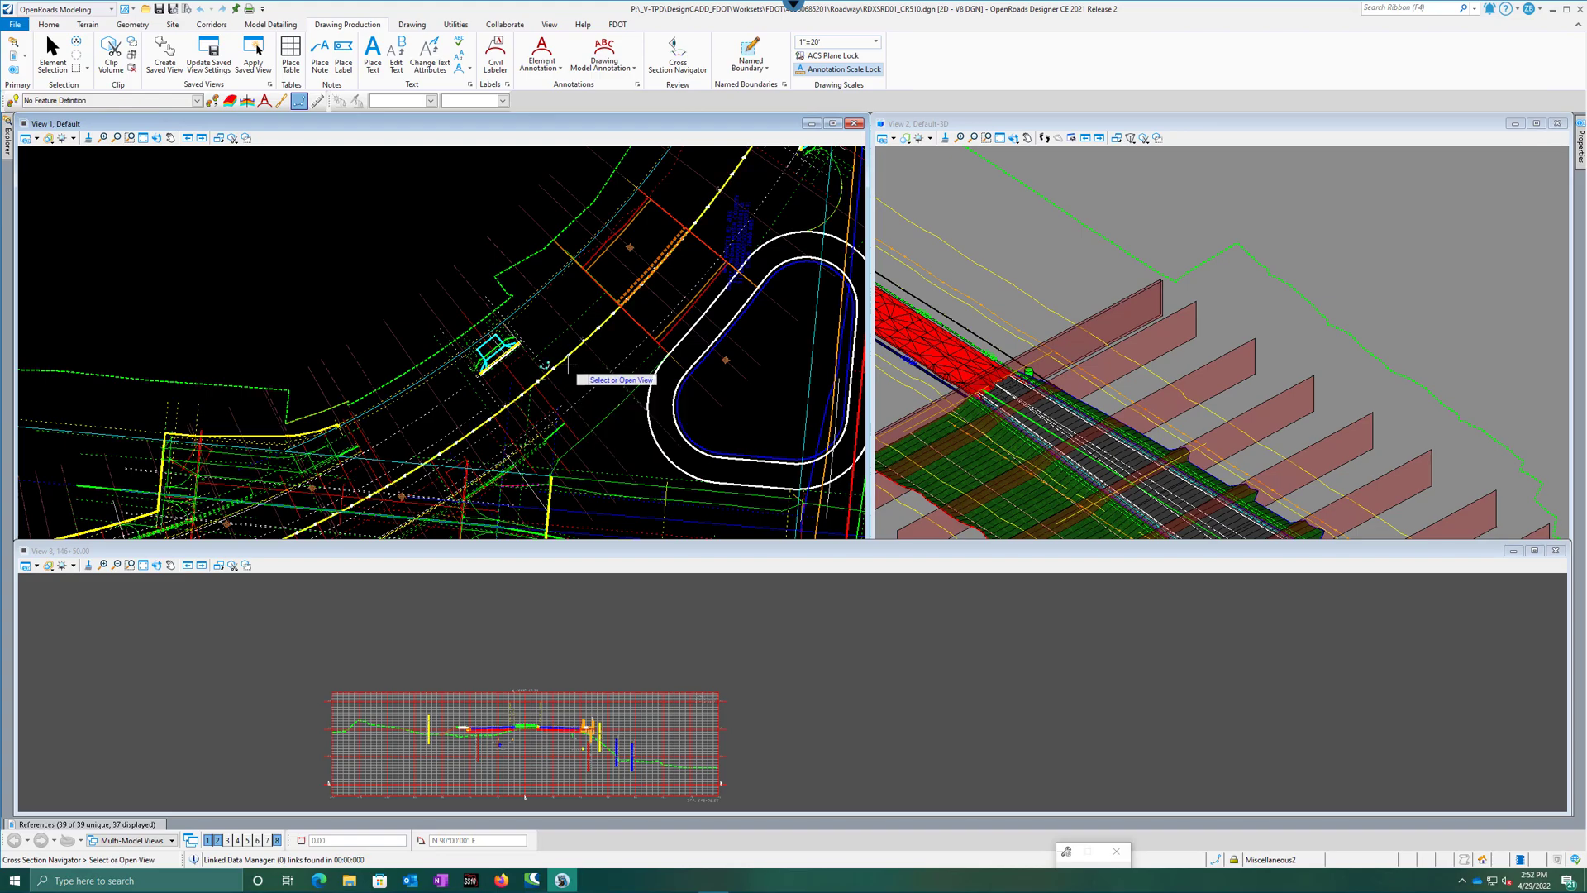
left_click(529, 603)
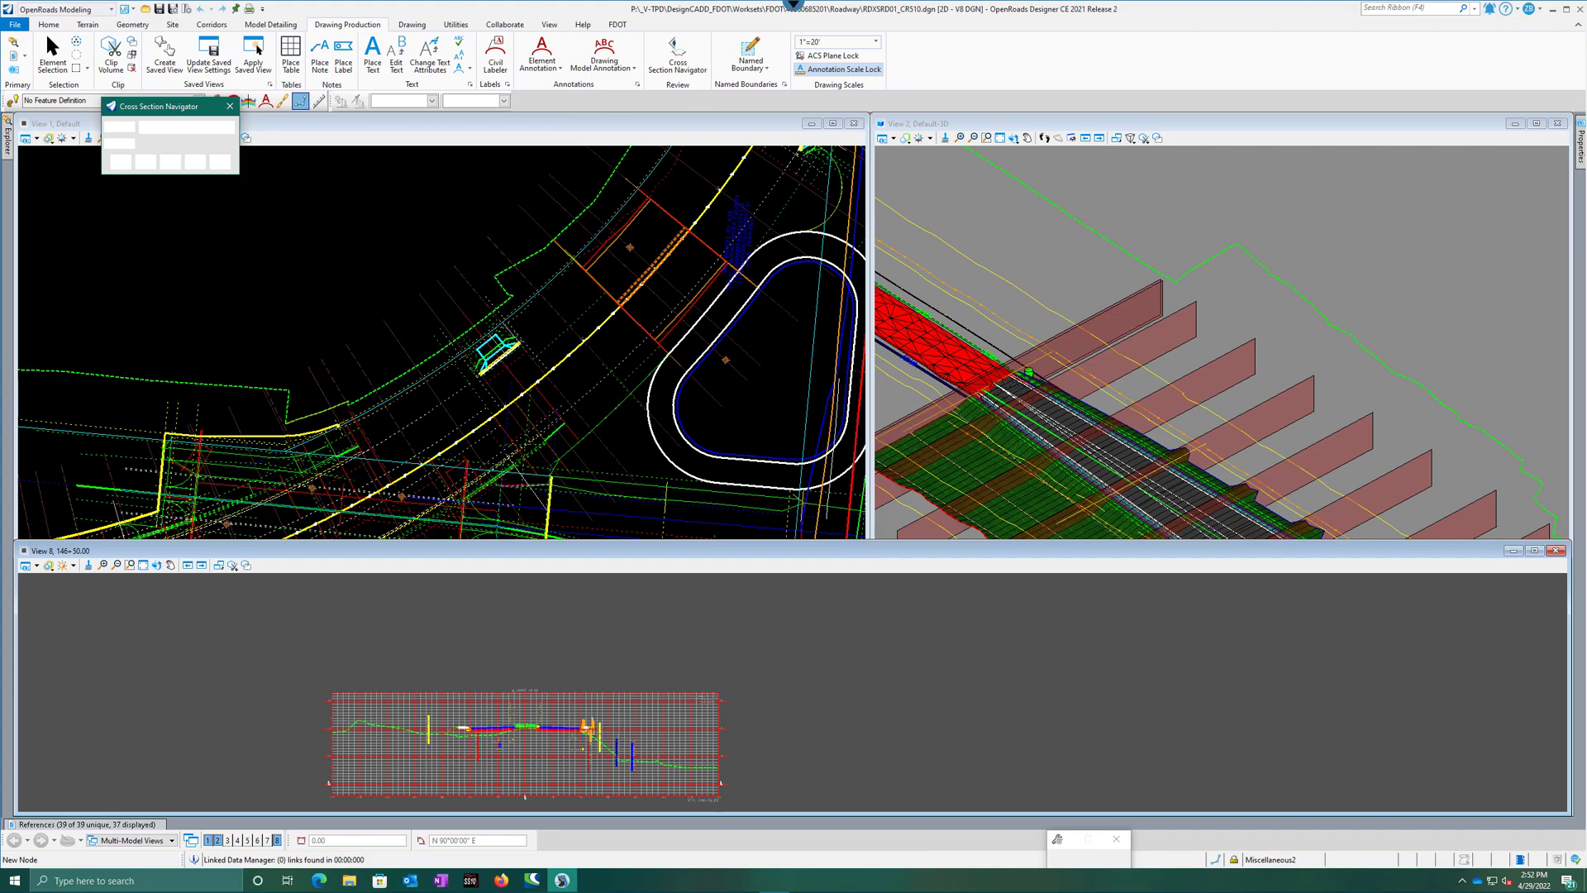
Stop and reset the stopwatch, and move the Cross Section Navigator into empty space in the cross-section view
left_click_drag(0, 494, 167, 461)
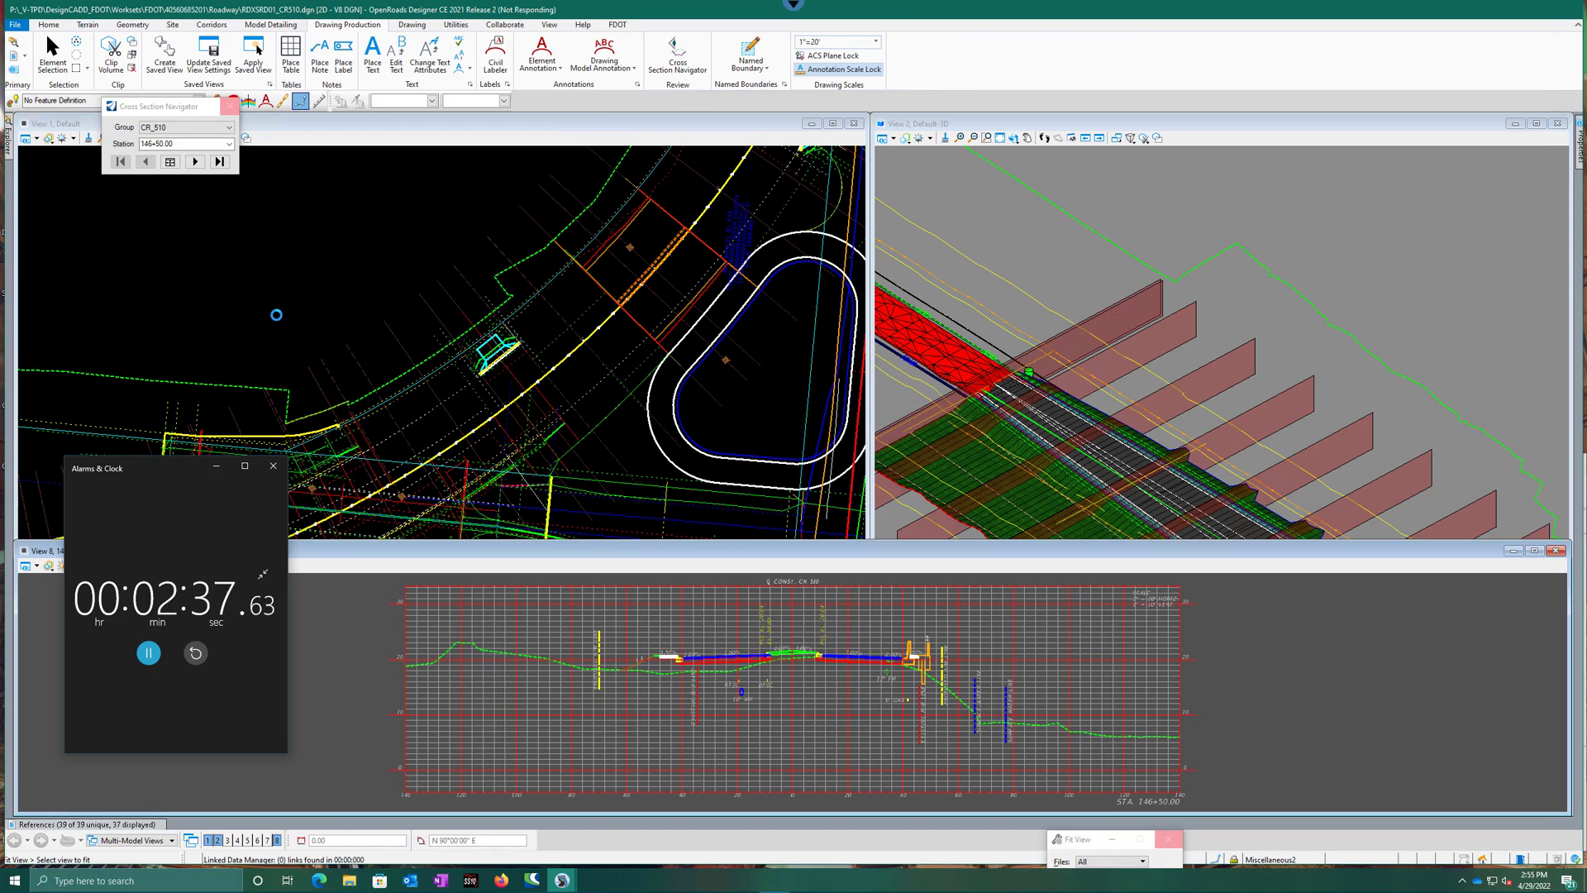
left_click(148, 653)
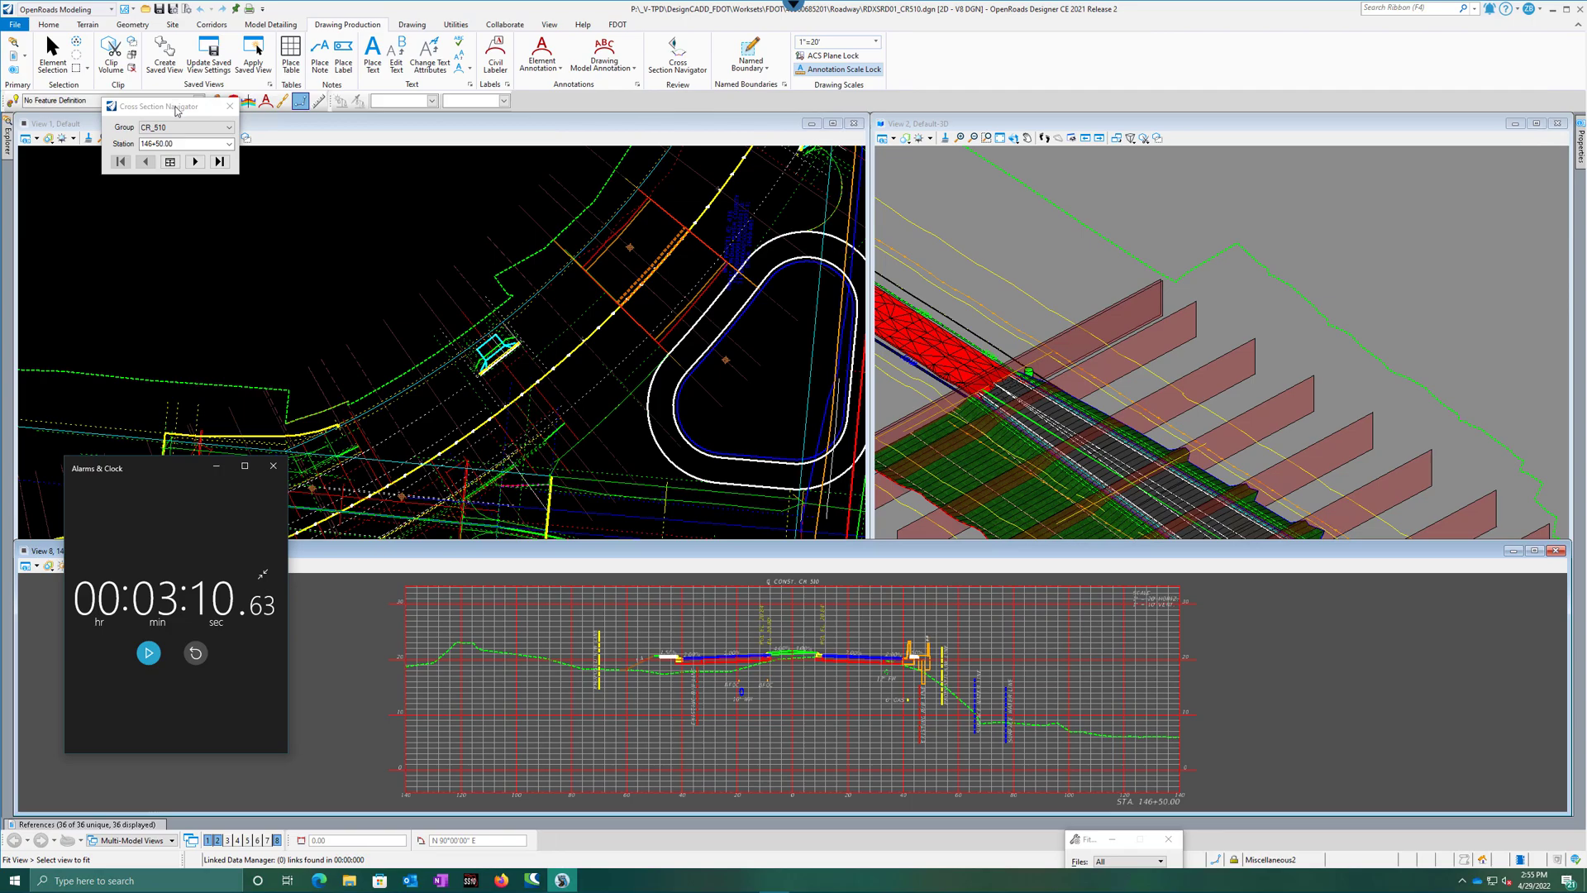
left_click_drag(176, 113, 495, 581)
left_click_drag(678, 653, 1295, 612)
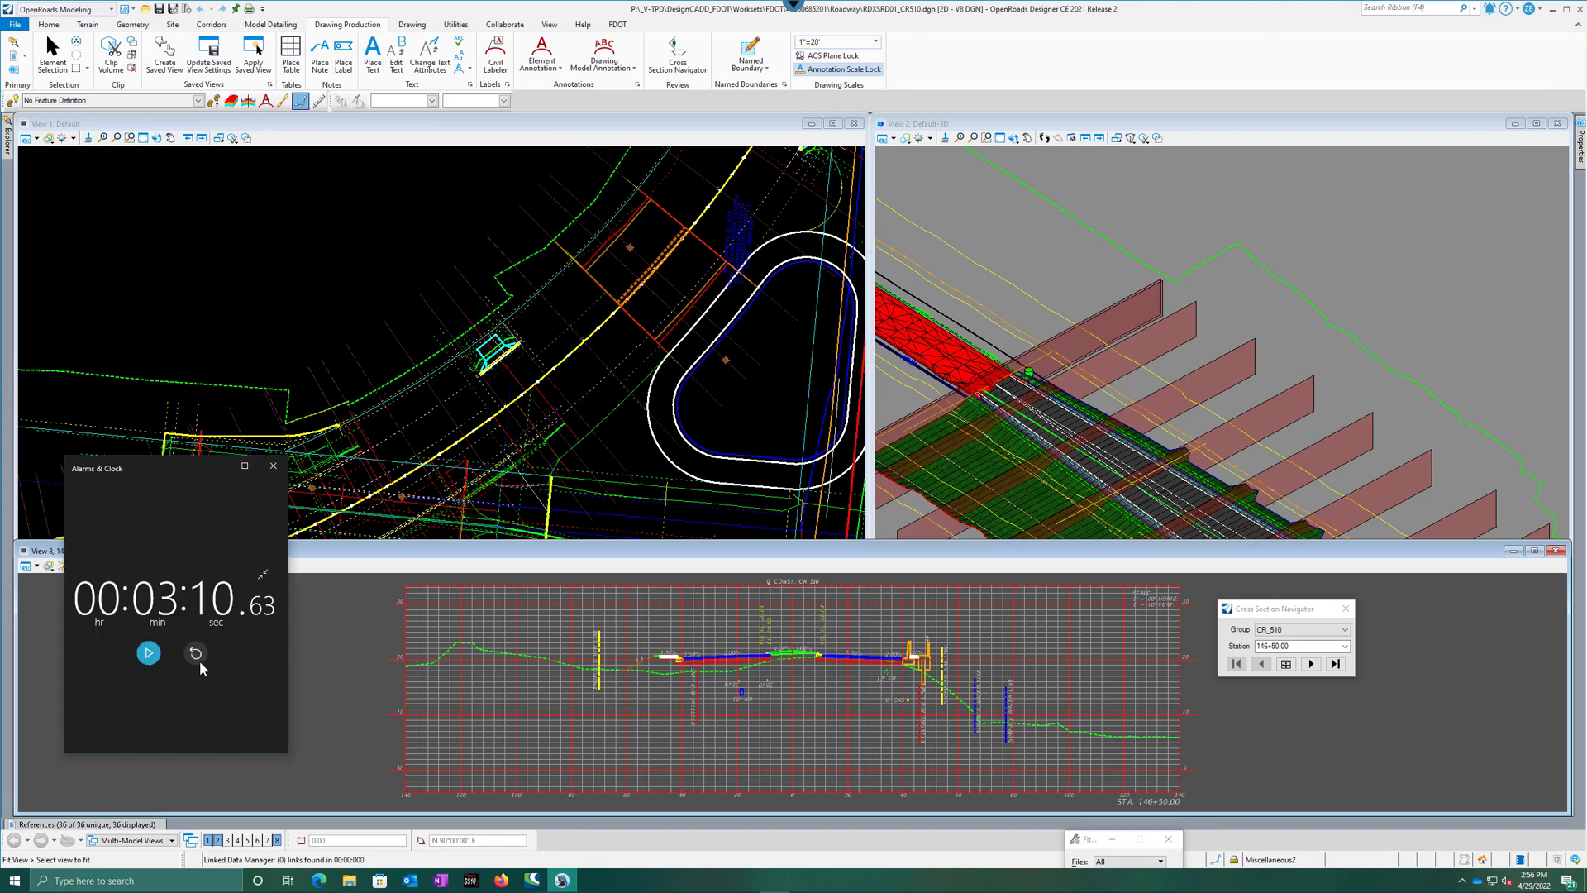
left_click(196, 653)
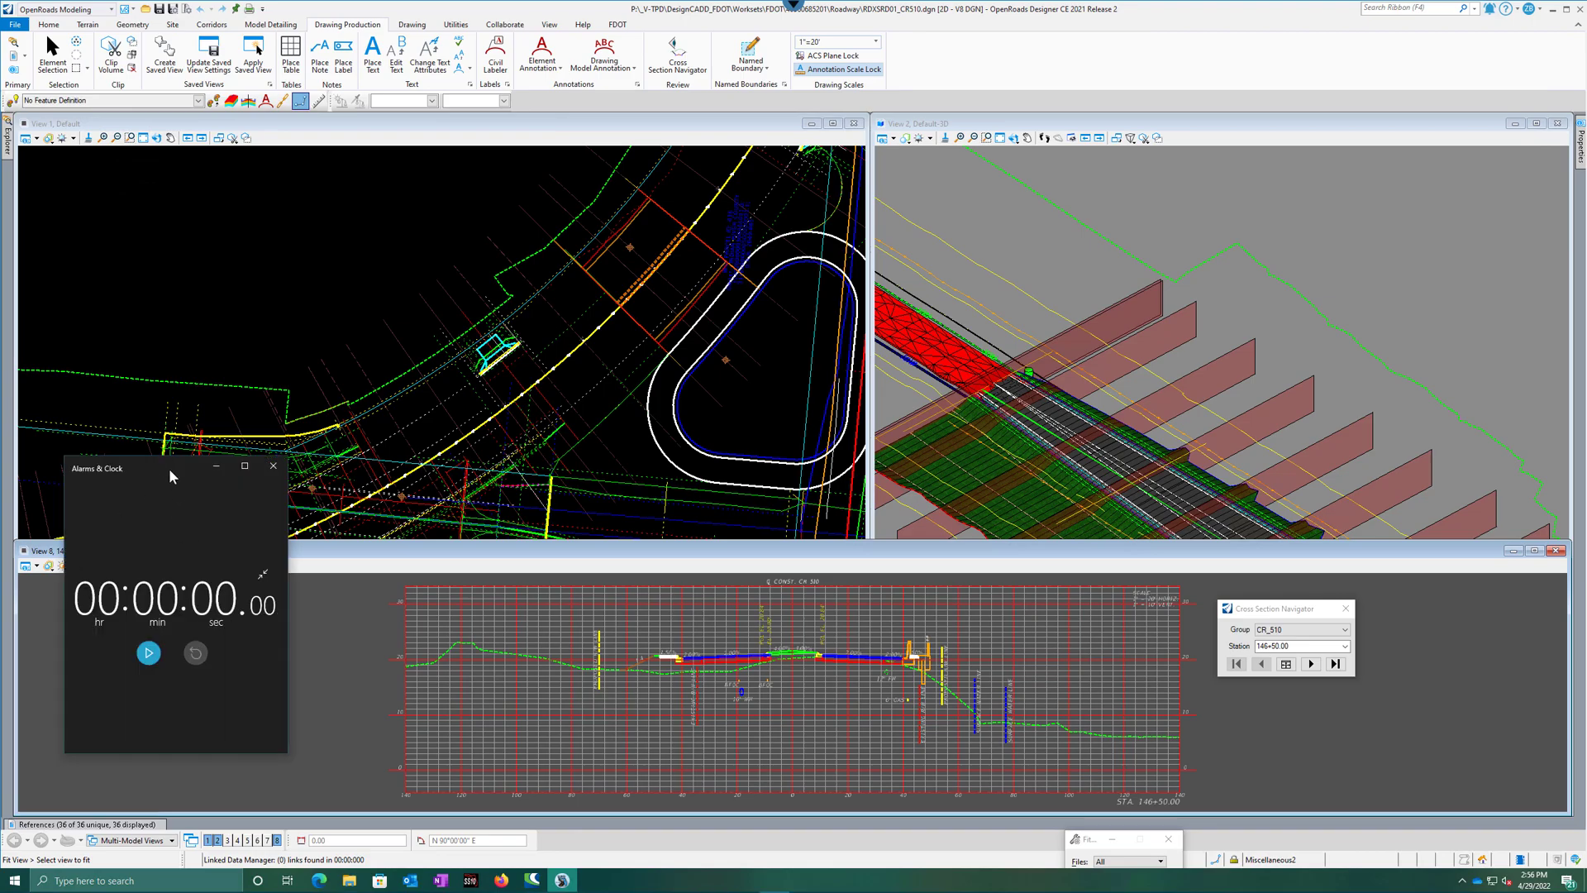
Place the Cross Section Navigator beside the section drawing and move the stopwatch window out of the way
left_click(1300, 606)
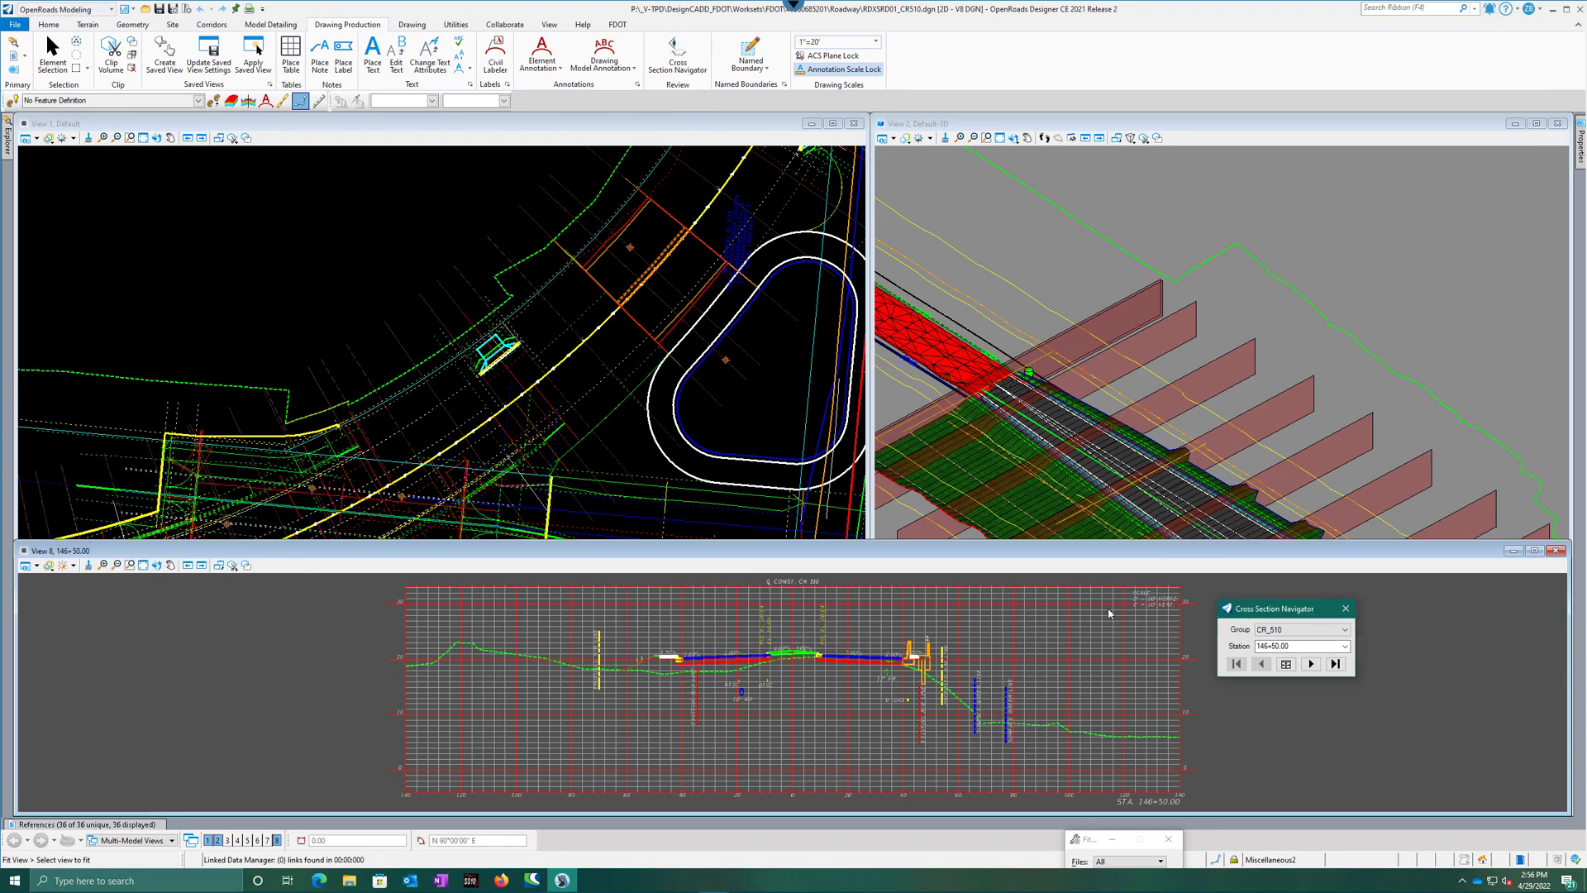
left_click_drag(1293, 609, 275, 688)
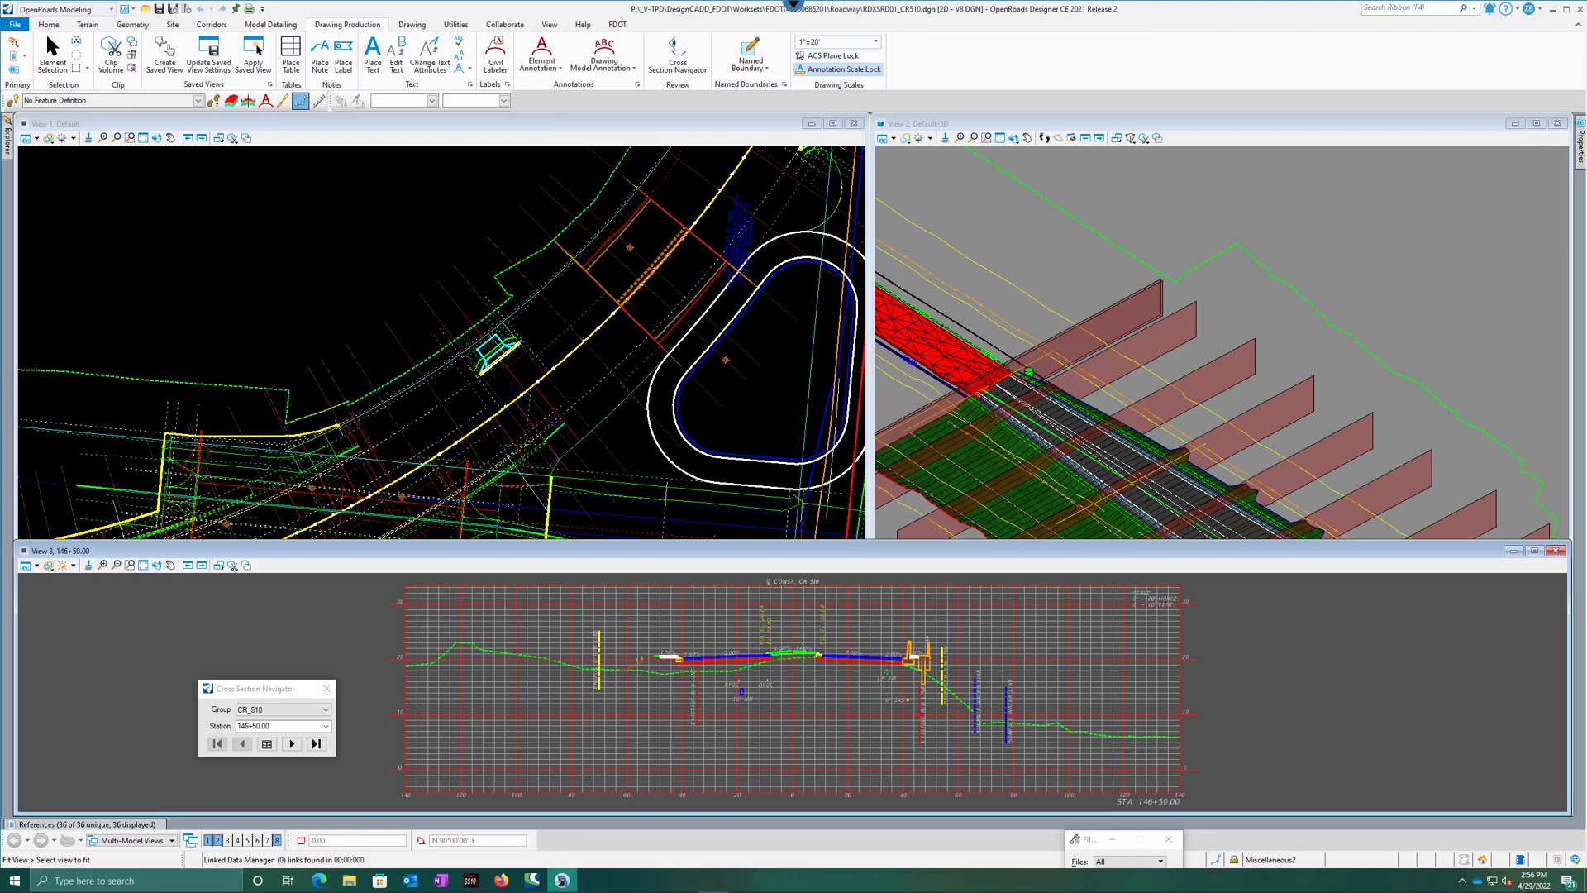
key("alt+Tab")
left_click_drag(126, 464, 0, 488)
Advance the CR_510 group to the next cross section and stop the stopwatch once it has loaded
left_click(296, 748)
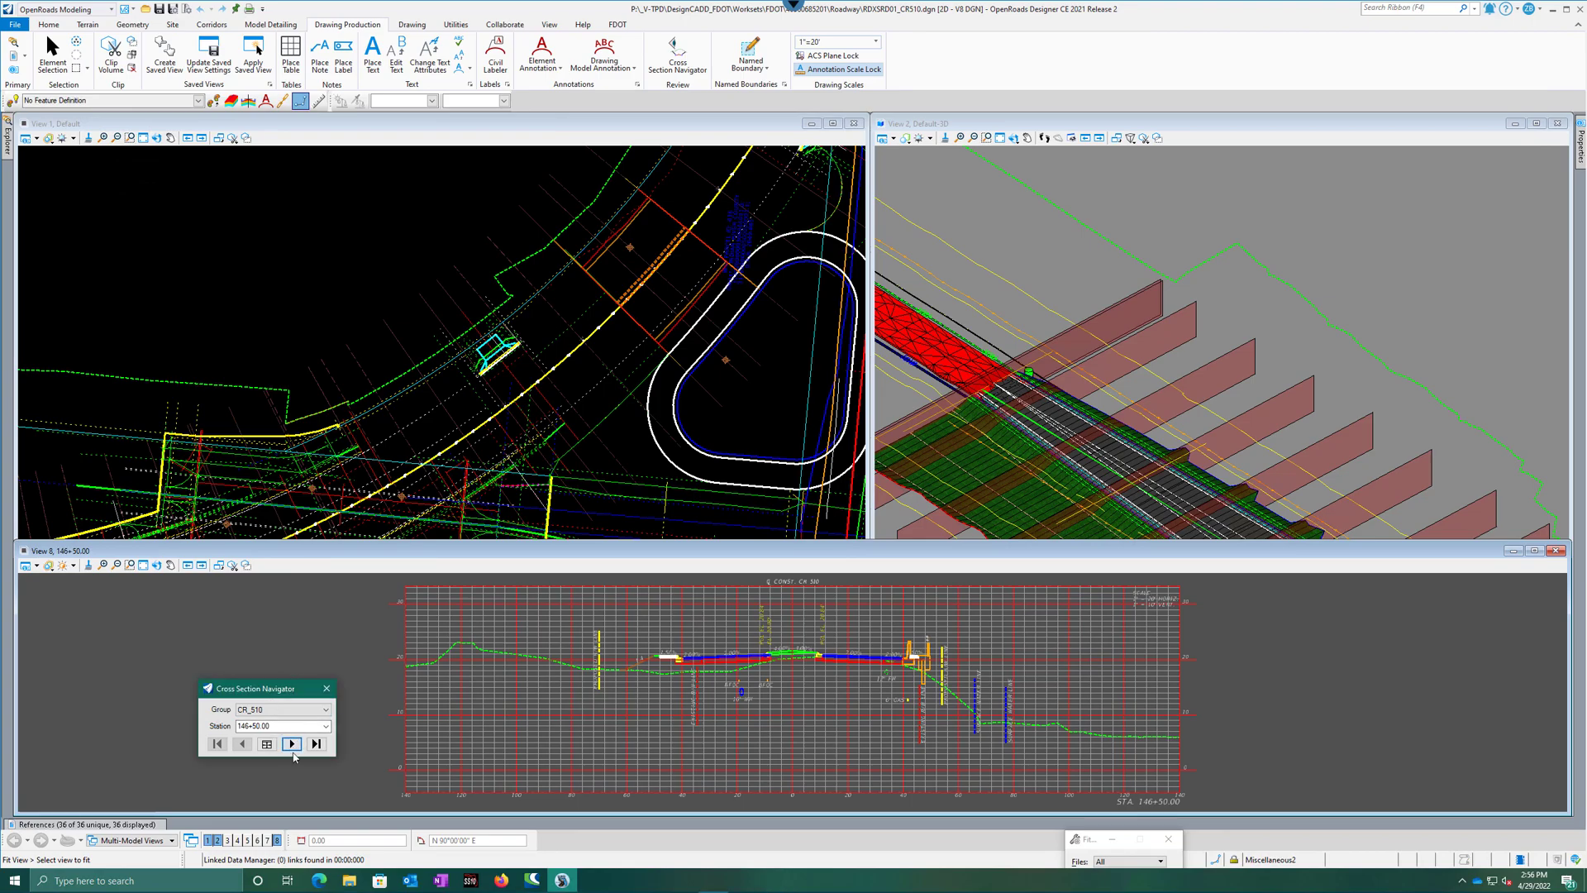
left_click(292, 745)
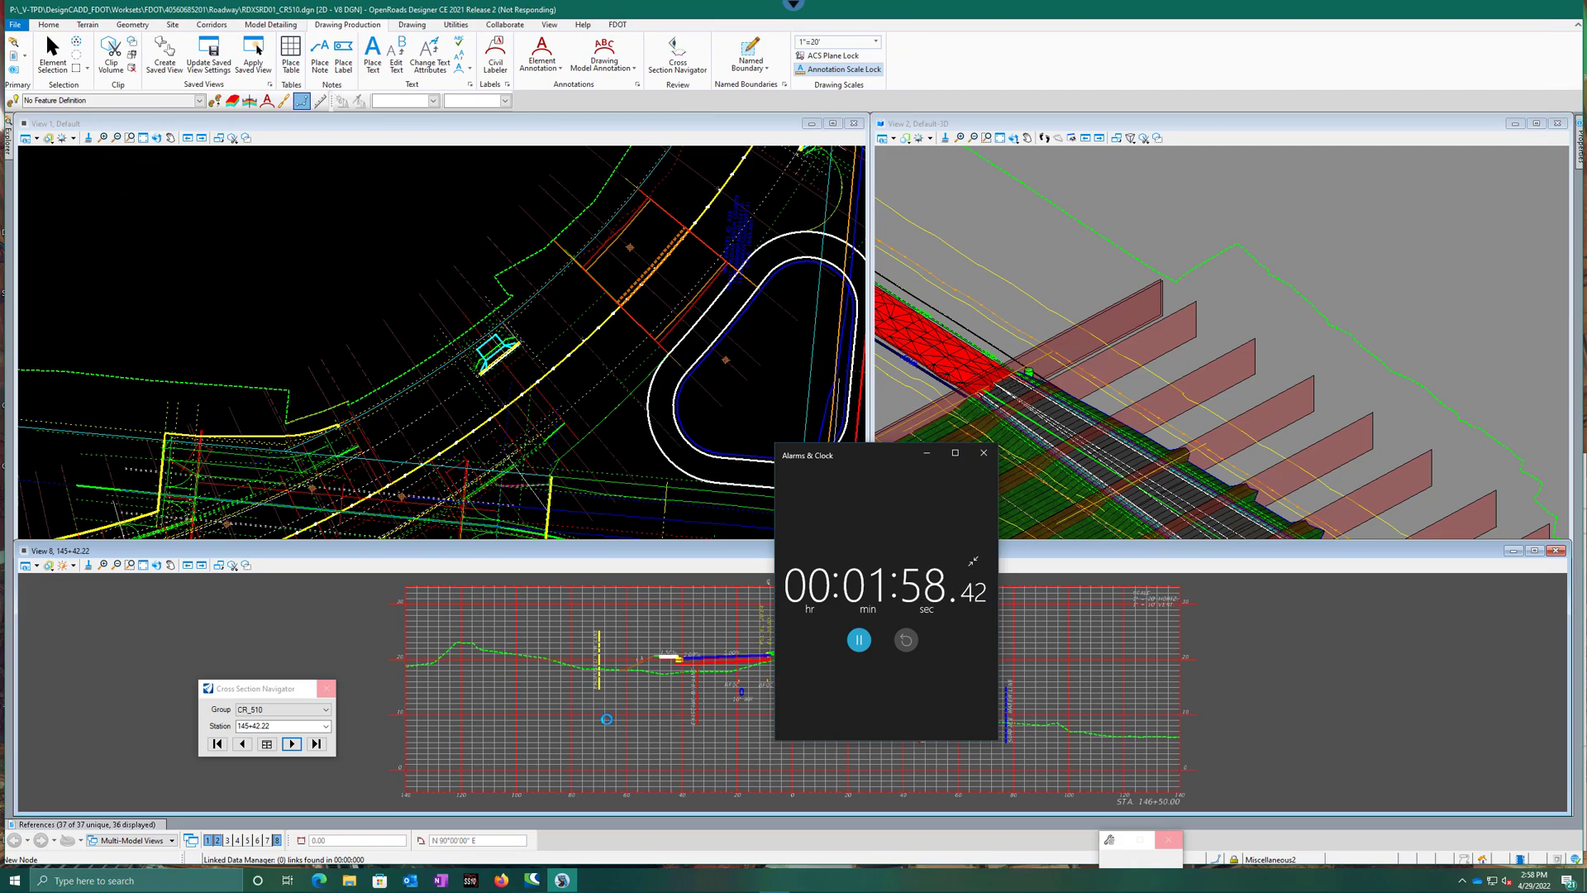
left_click(859, 640)
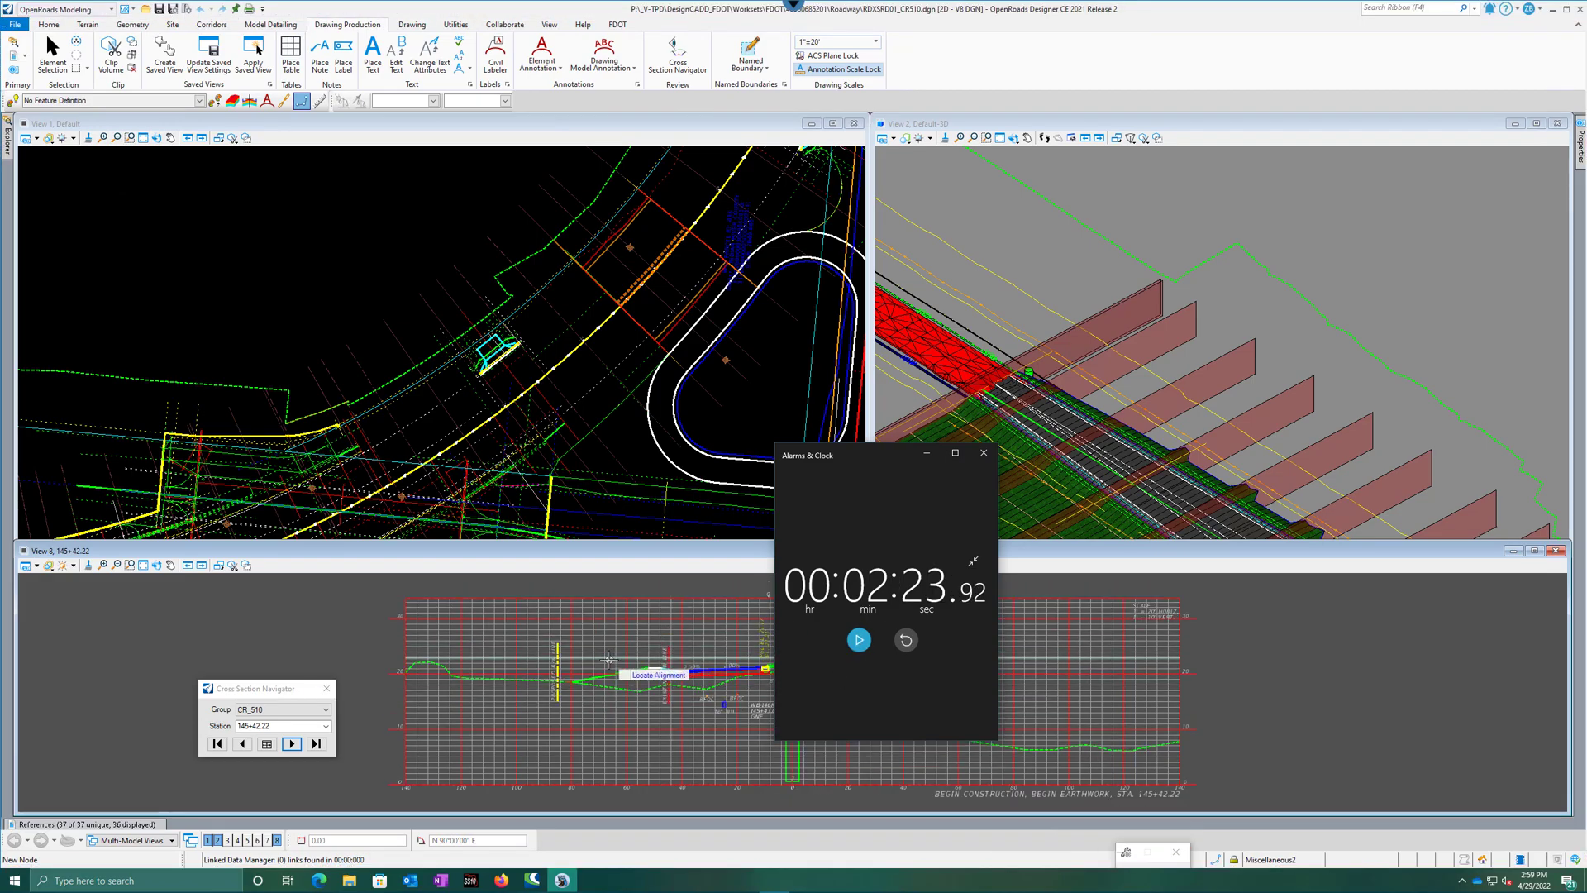
left_click_drag(833, 455, 192, 378)
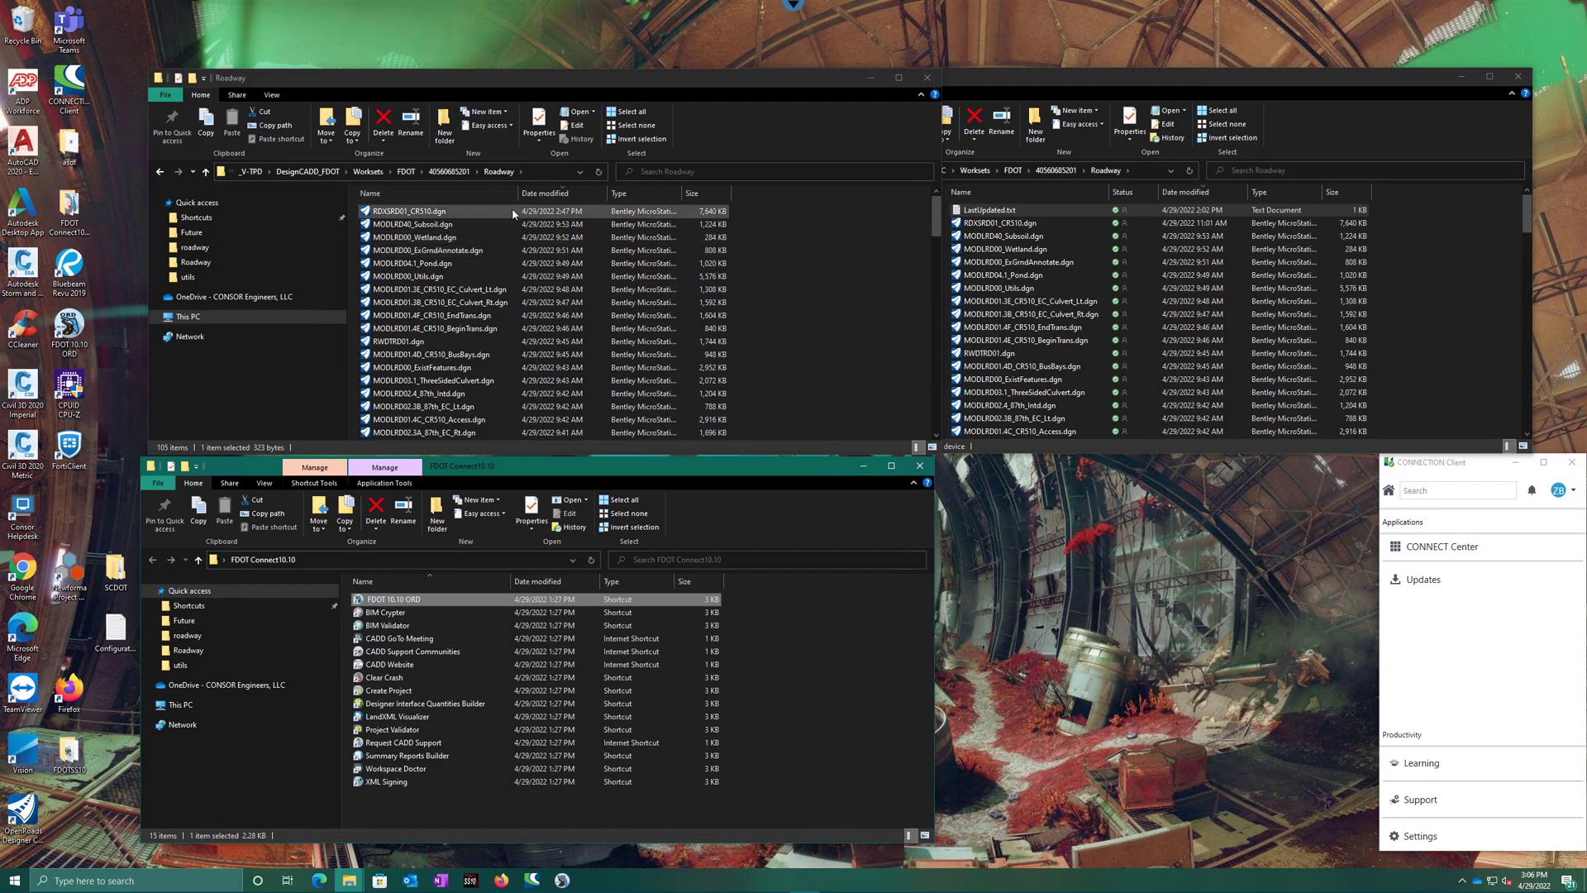
Switch to File Explorer, open RDXSRD01_CR510.dgn from the Roadway folder in OpenRoads Designer, and stop the stopwatch once the file loads
right_click(441, 214)
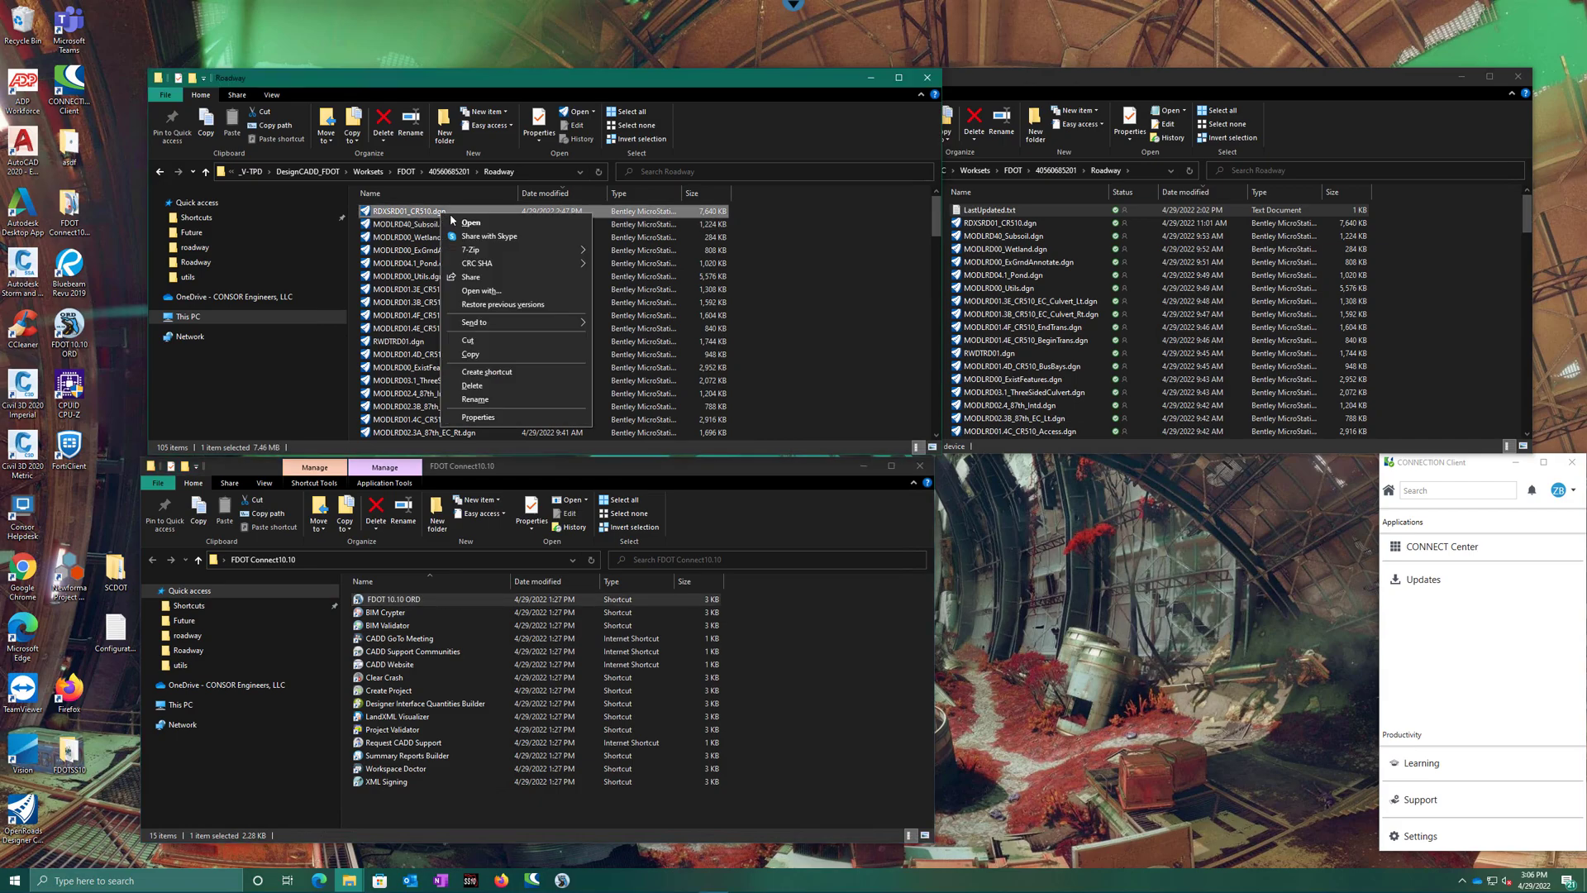
left_click(471, 224)
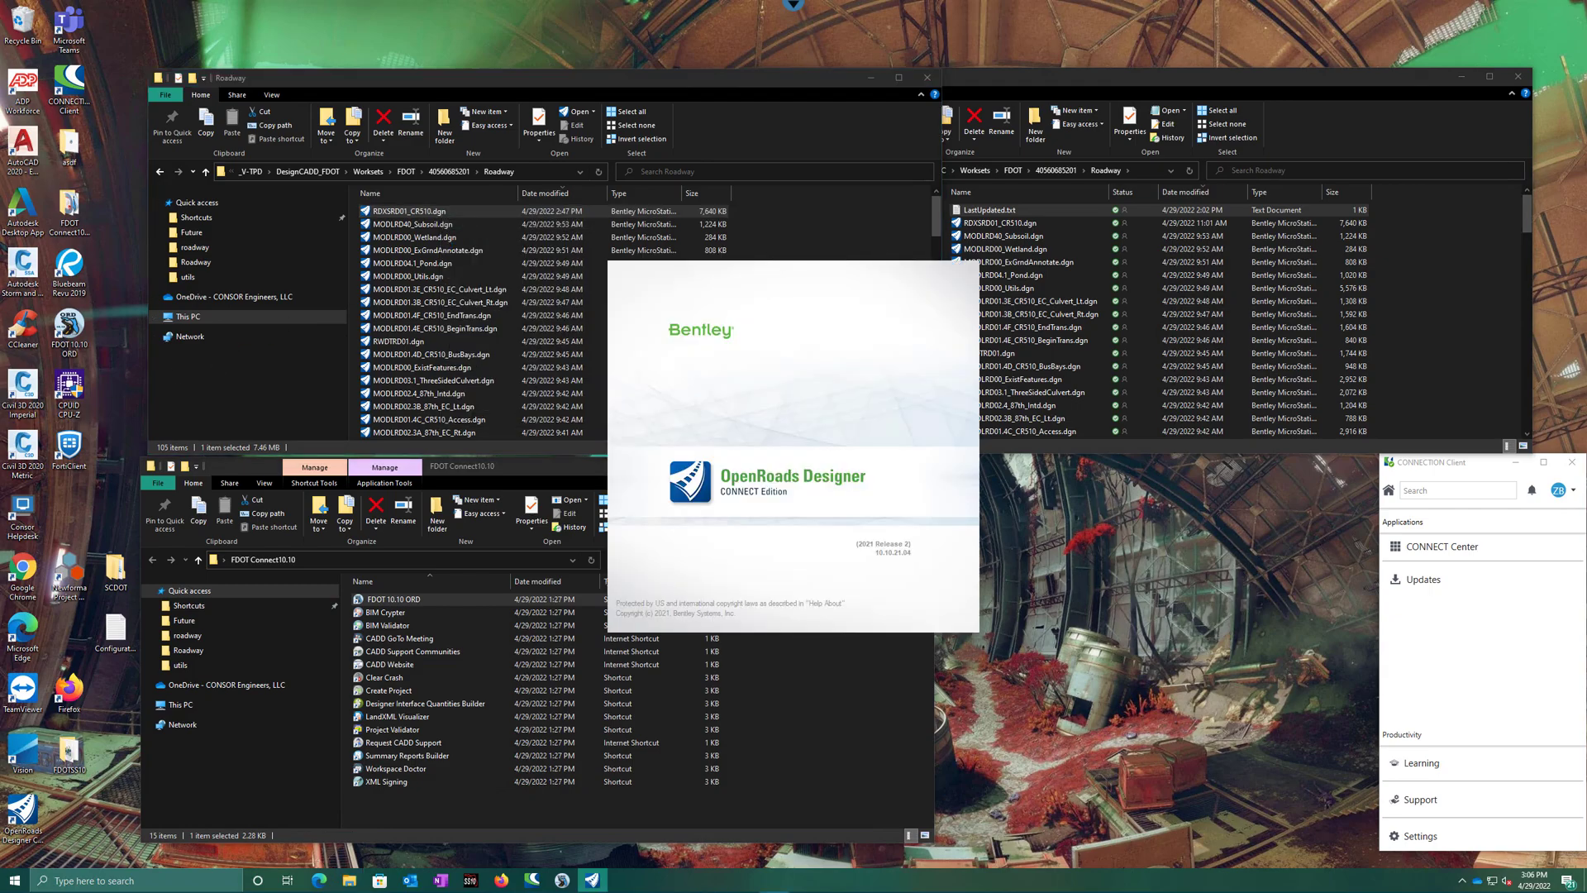
left_click_drag(240, 405, 279, 404)
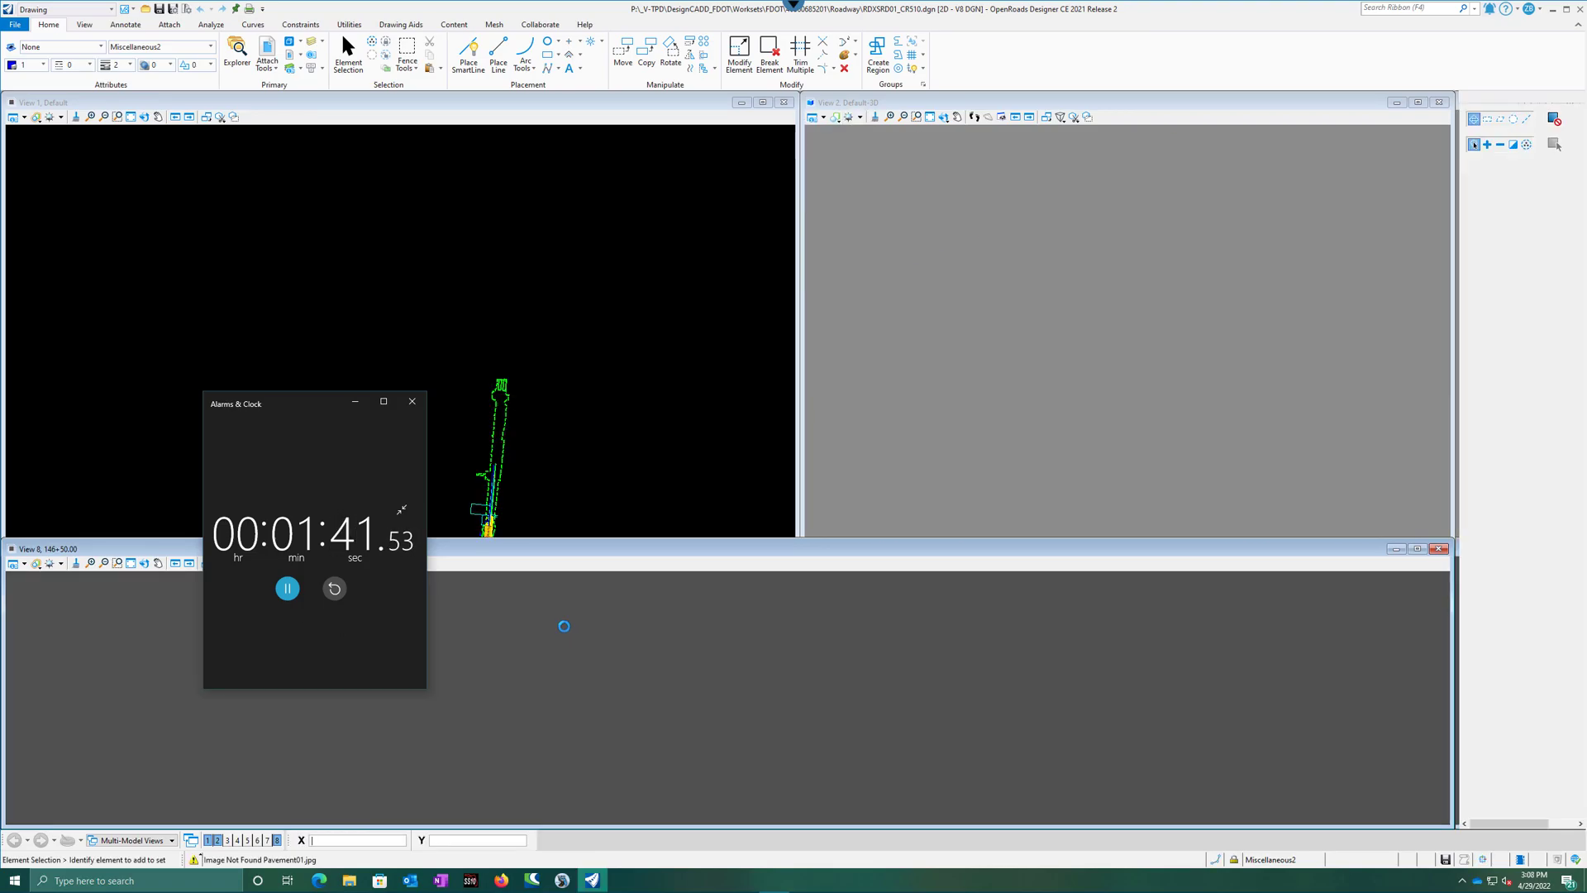
left_click(287, 588)
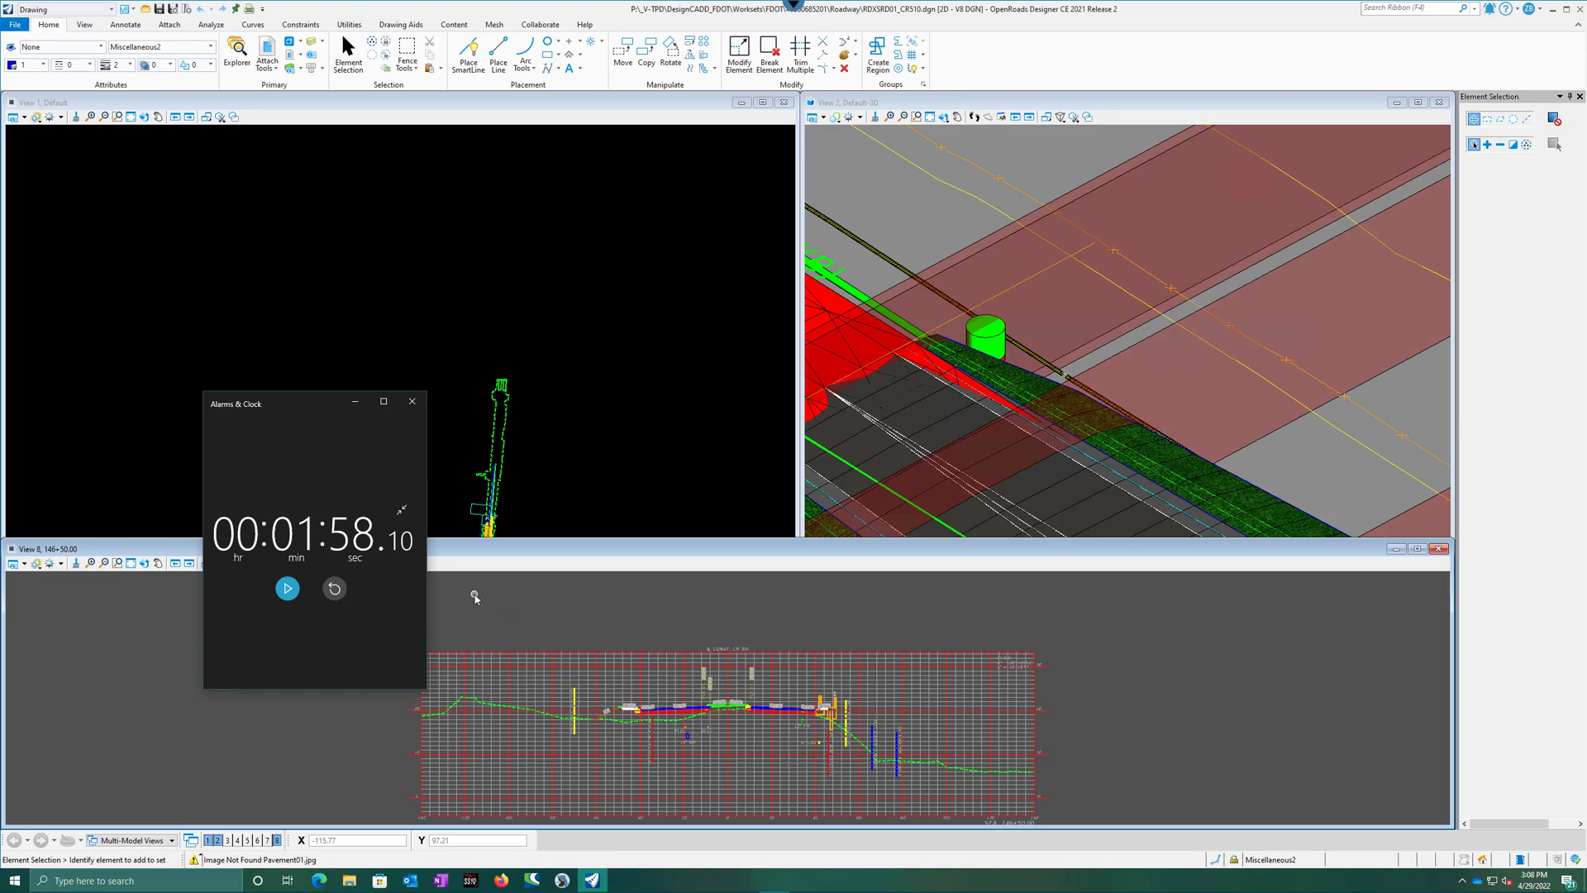
Move the stopwatch window out of the way and test switching the active view between the plan, 3D and cross-section views
left_click_drag(272, 404, 0, 446)
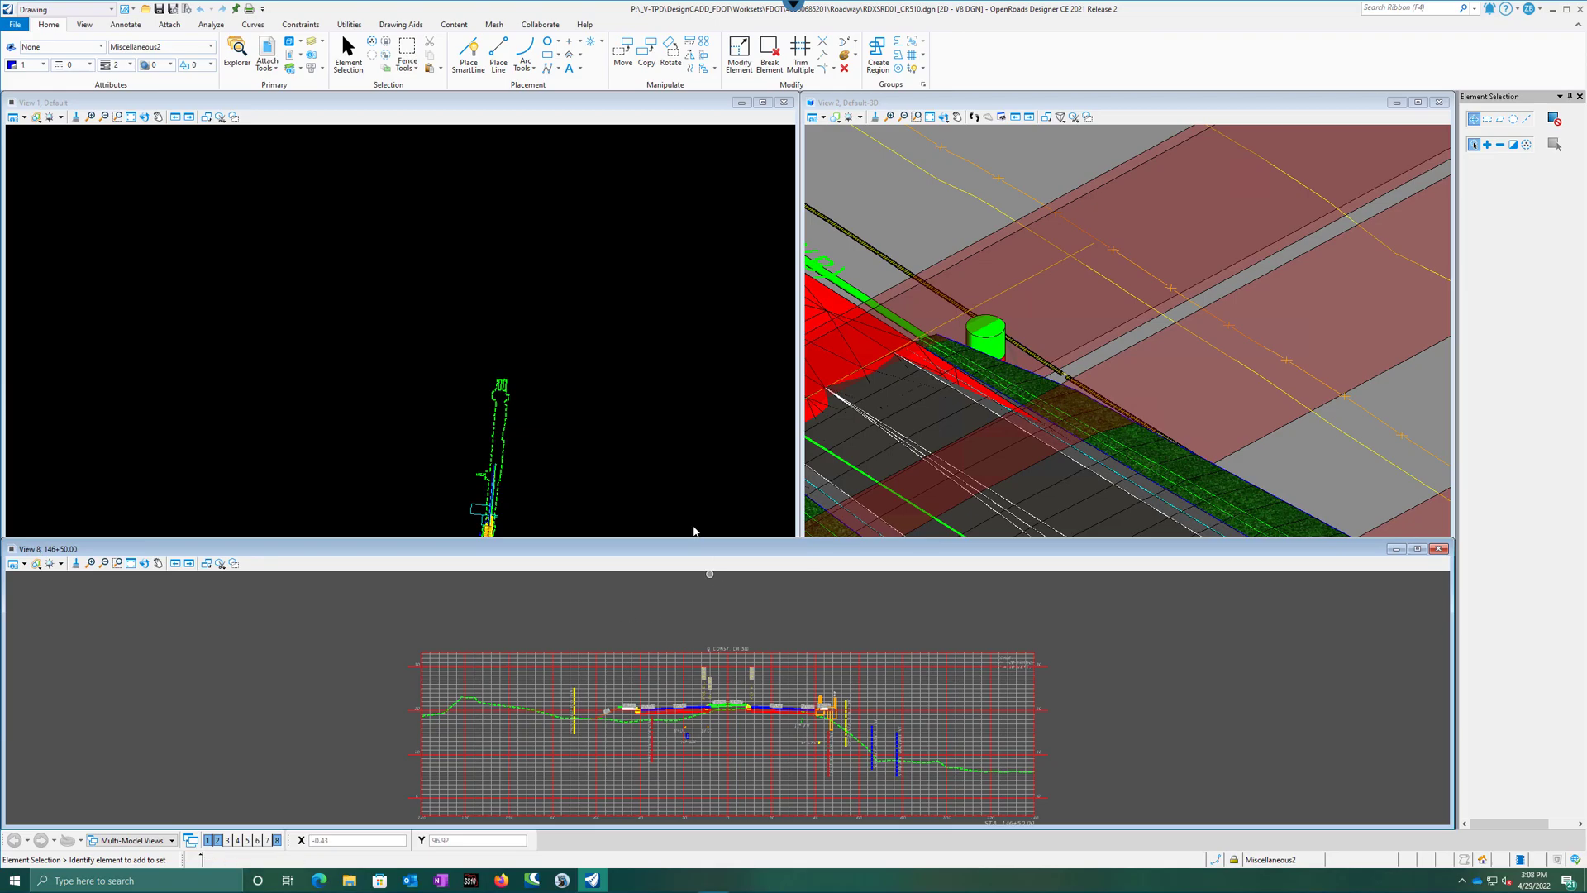
left_click(626, 432)
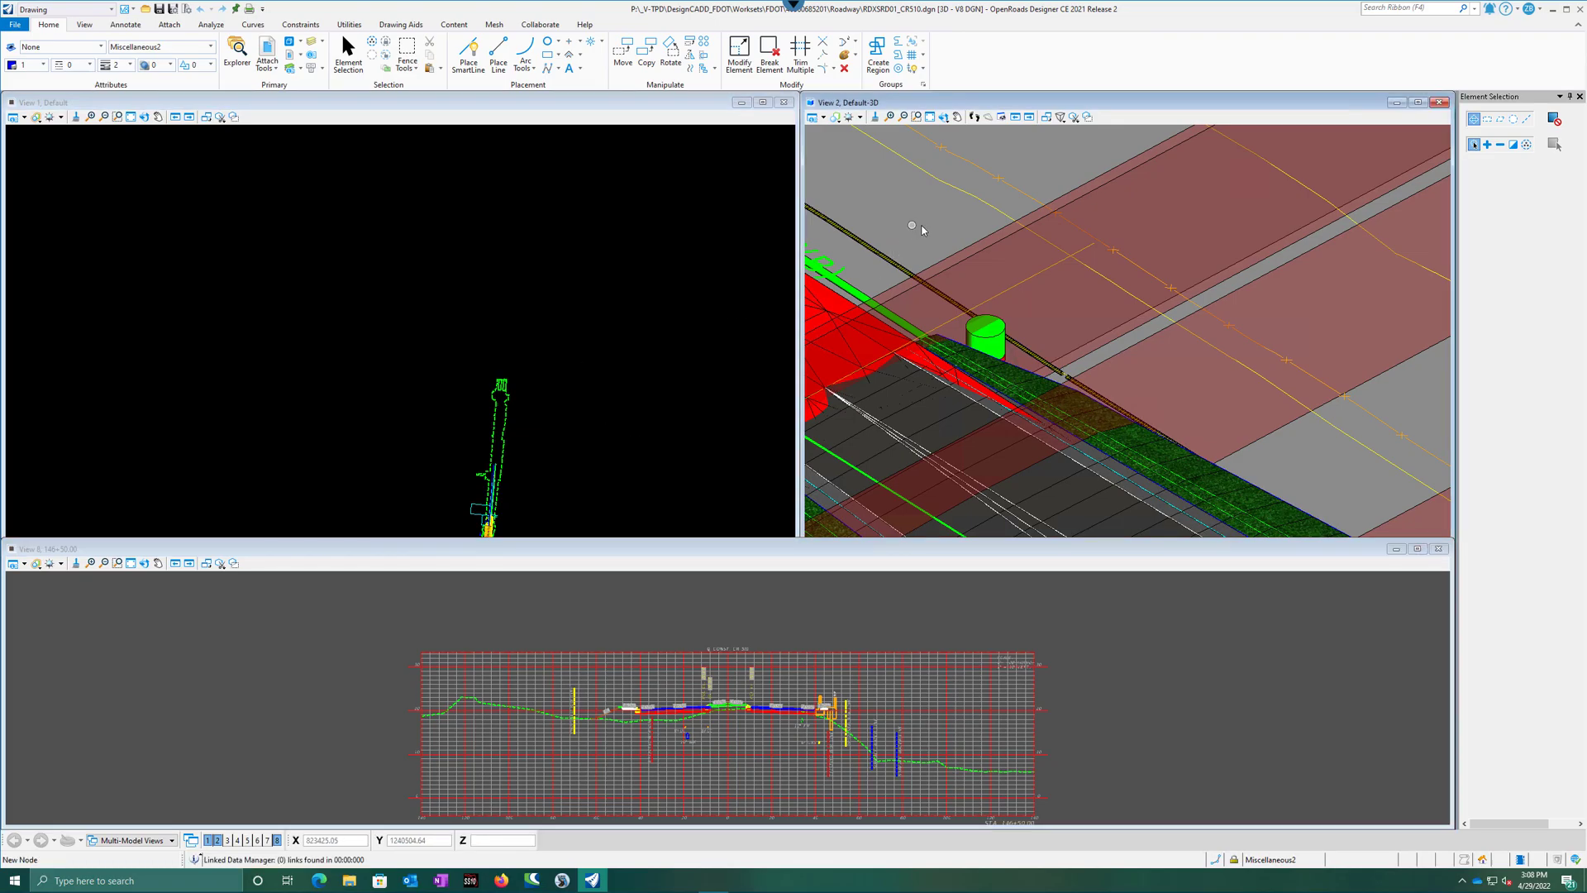
left_click(648, 591)
left_click(719, 231)
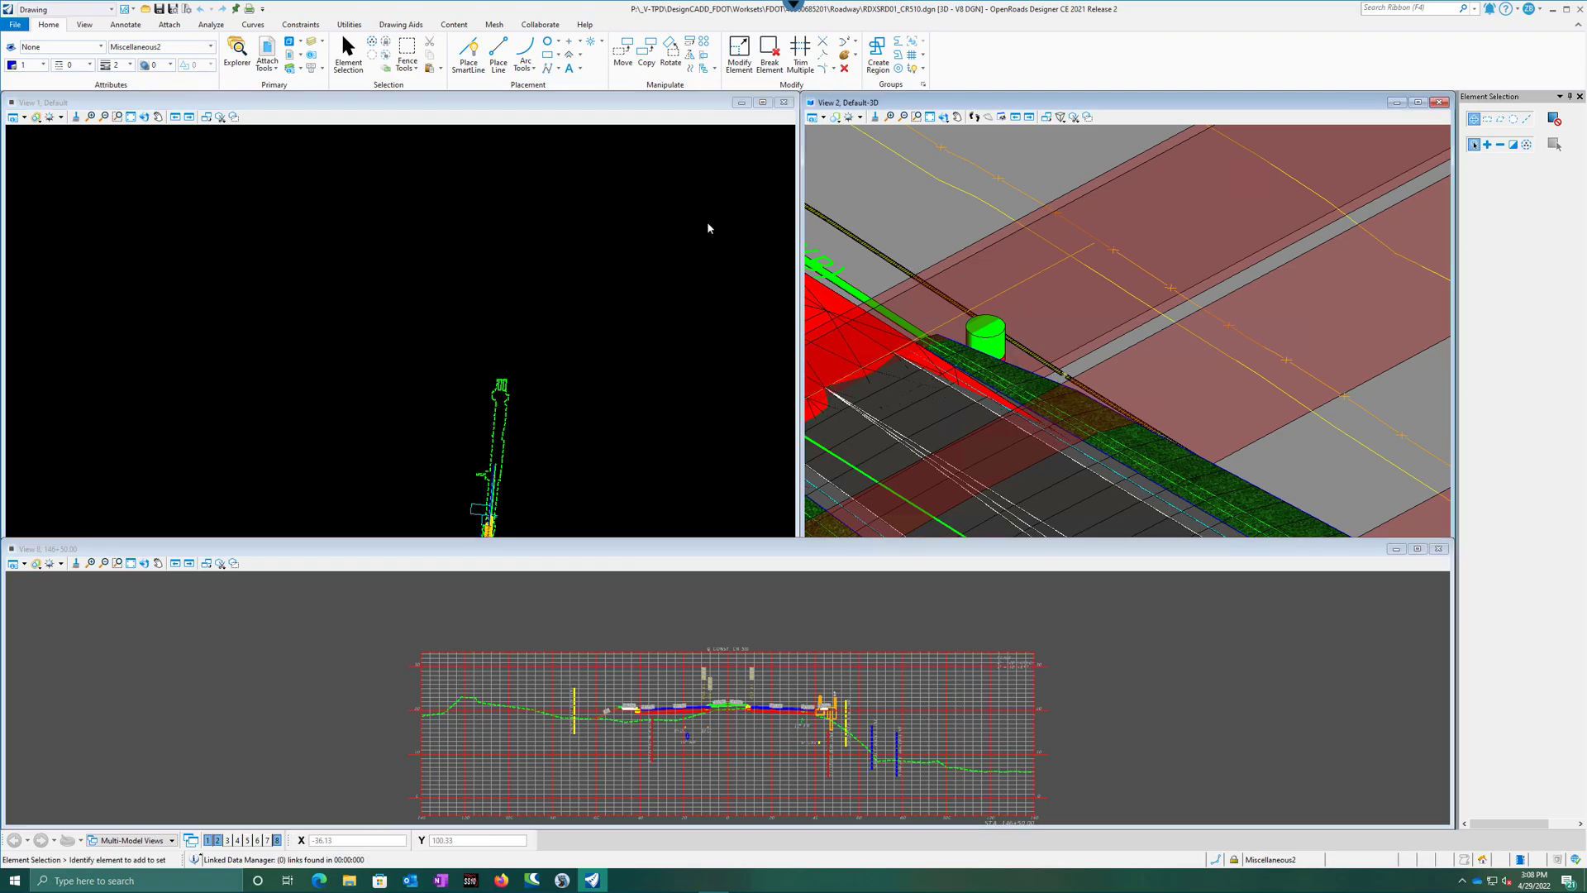
left_click(876, 206)
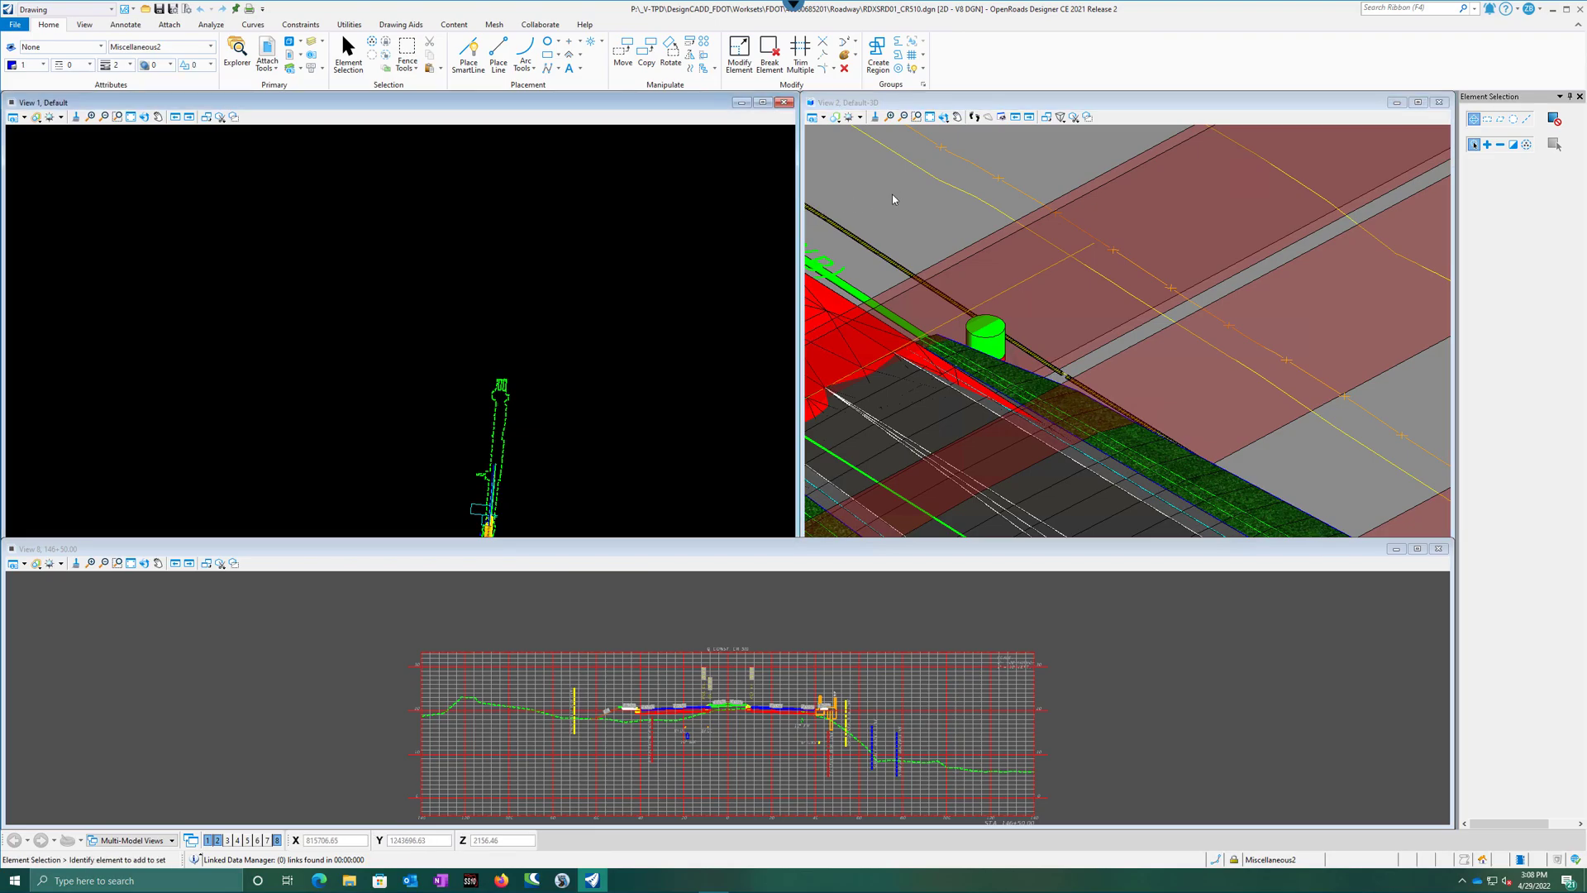
left_click(729, 621)
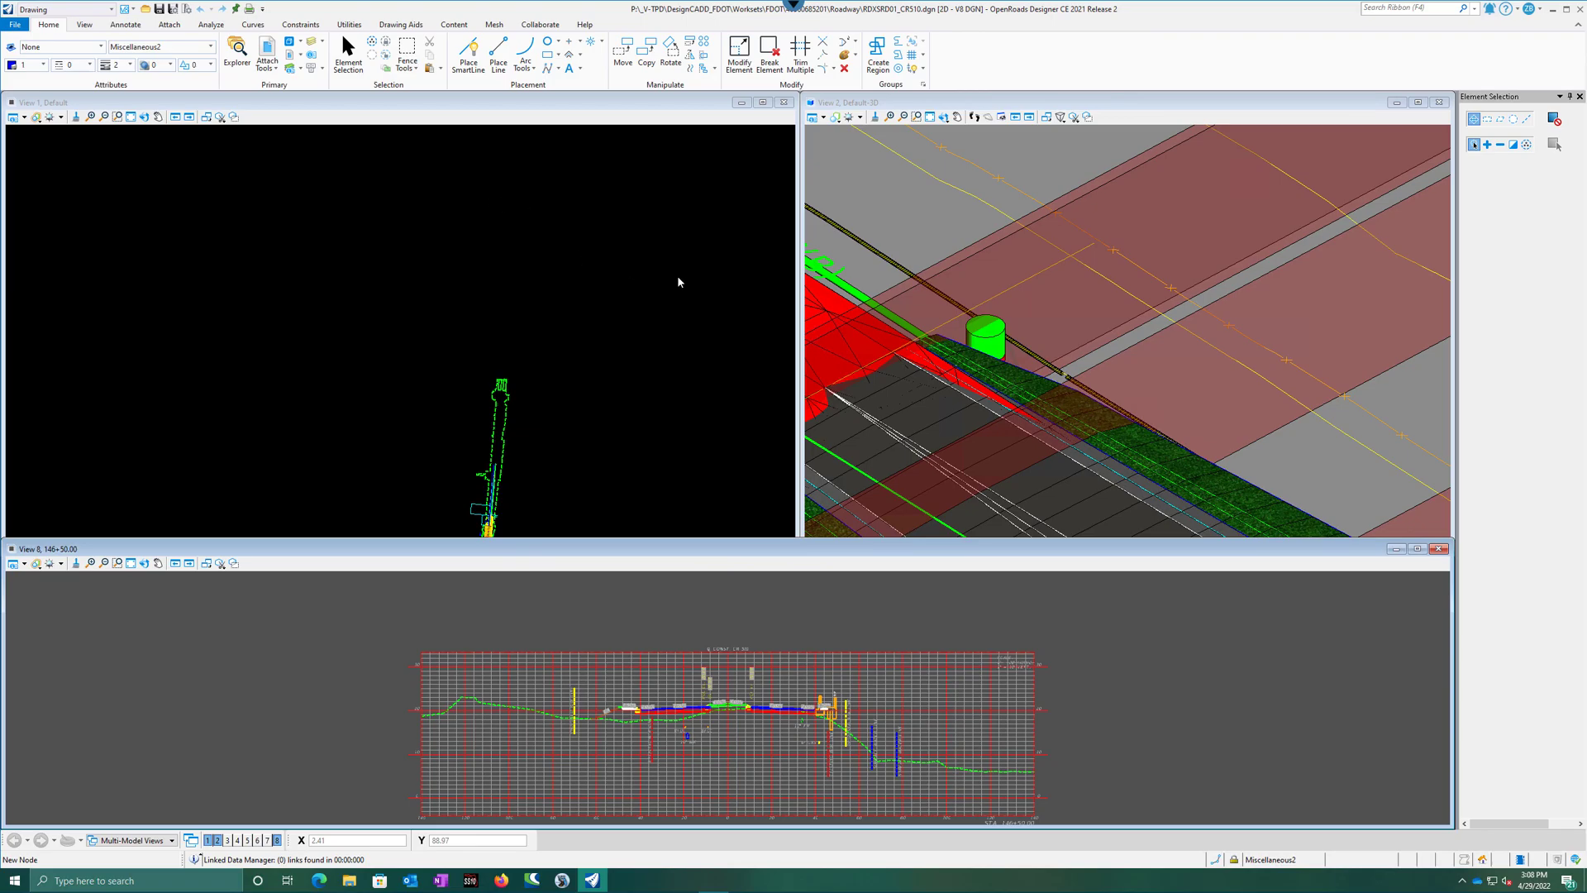
left_click(875, 185)
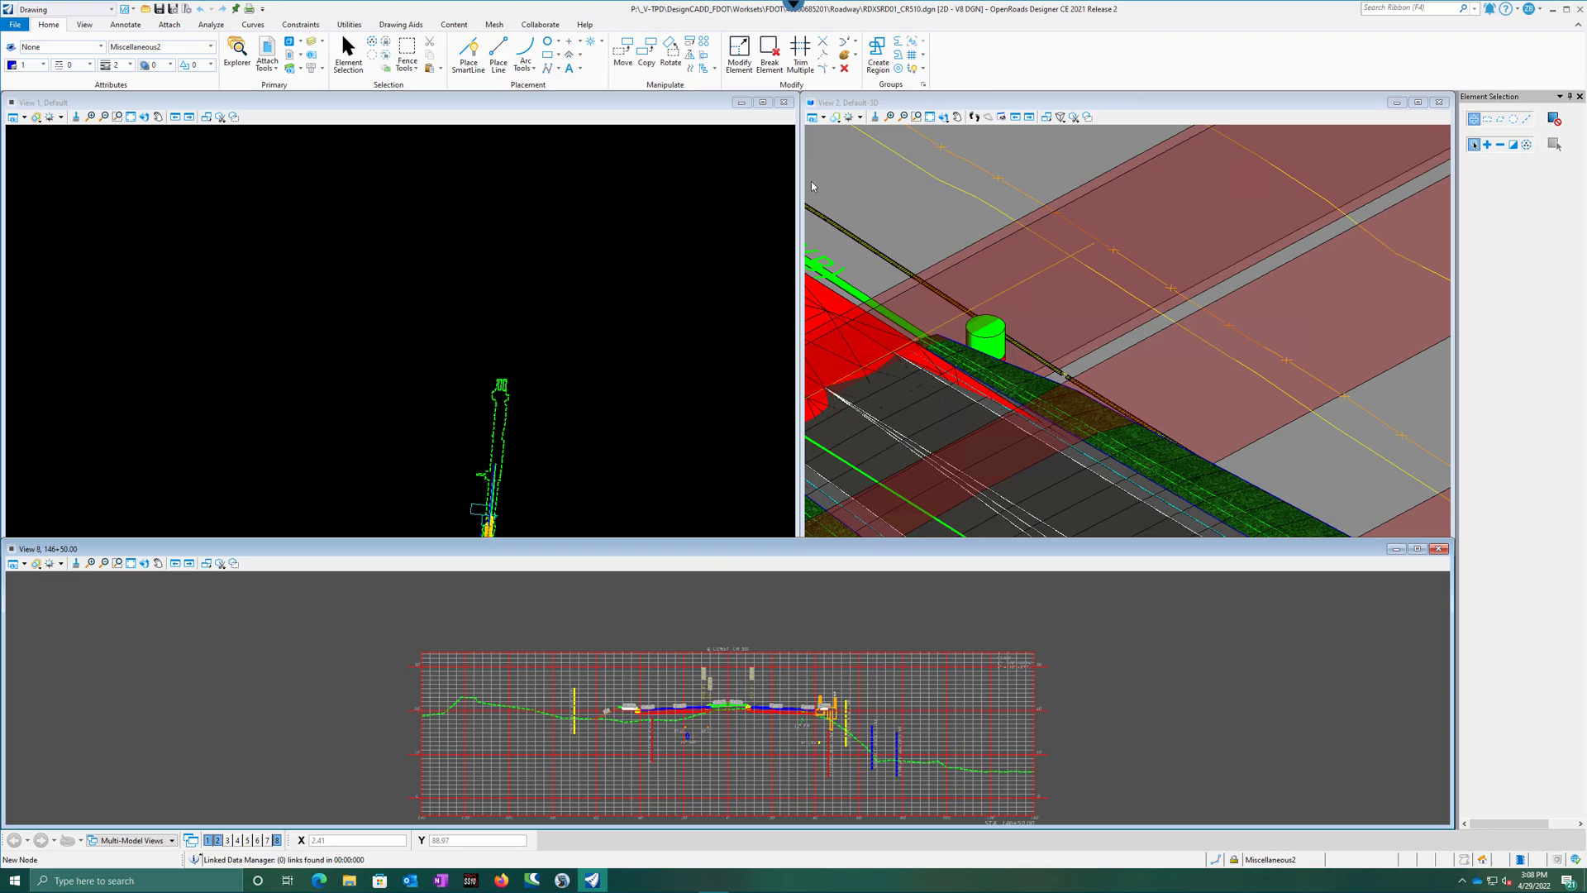
left_click(738, 191)
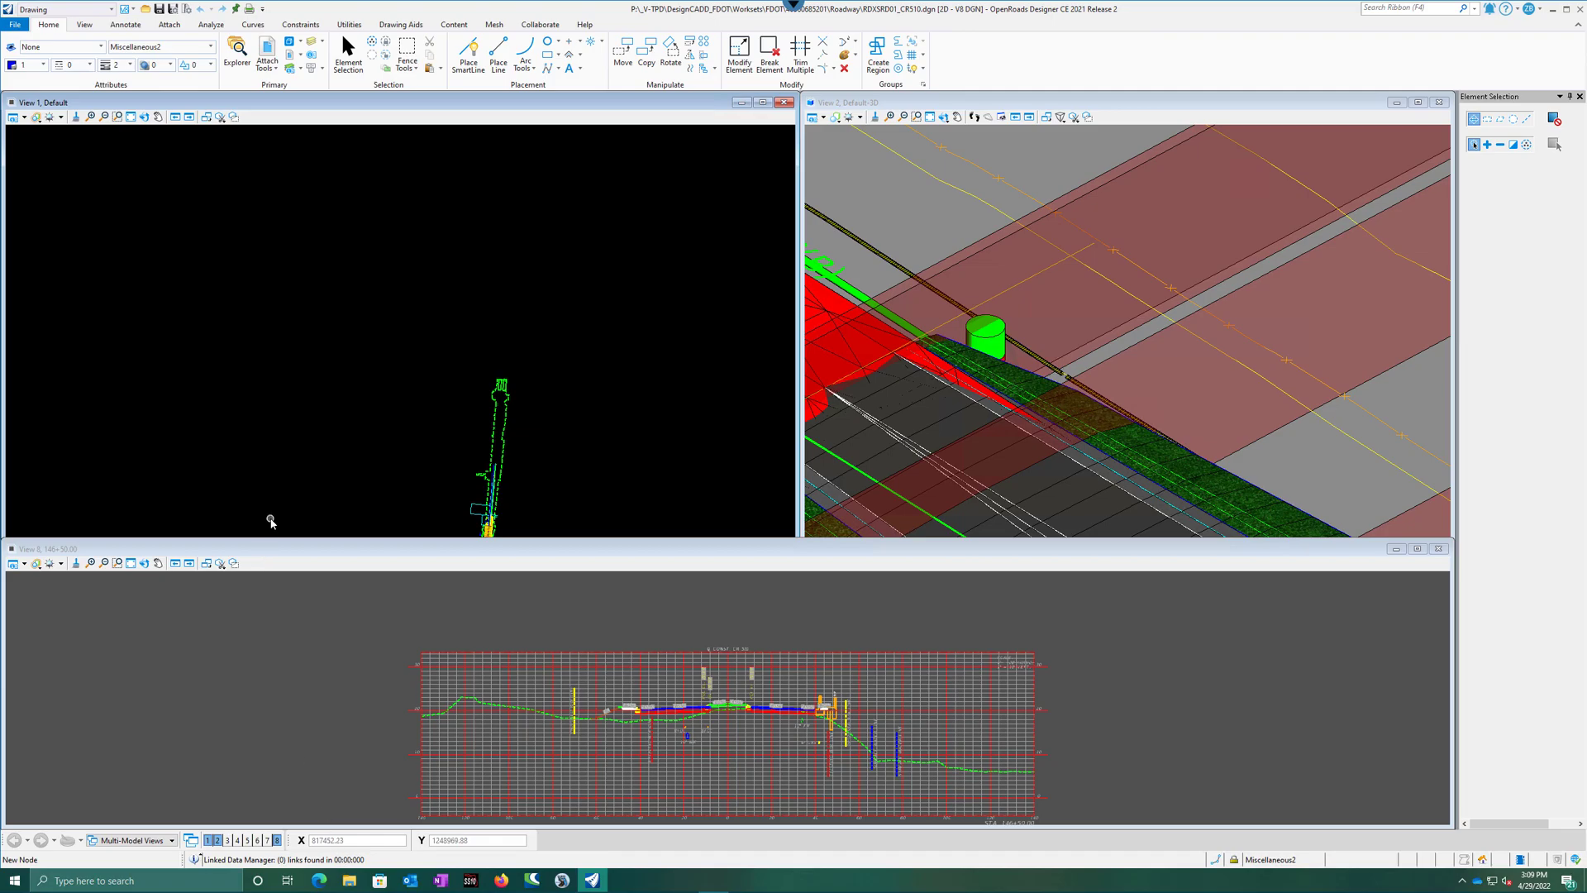
Check the Linked Data Manager entries in the Message Center, close it, and activate the 3D, cross-section and plan views again
left_click(195, 860)
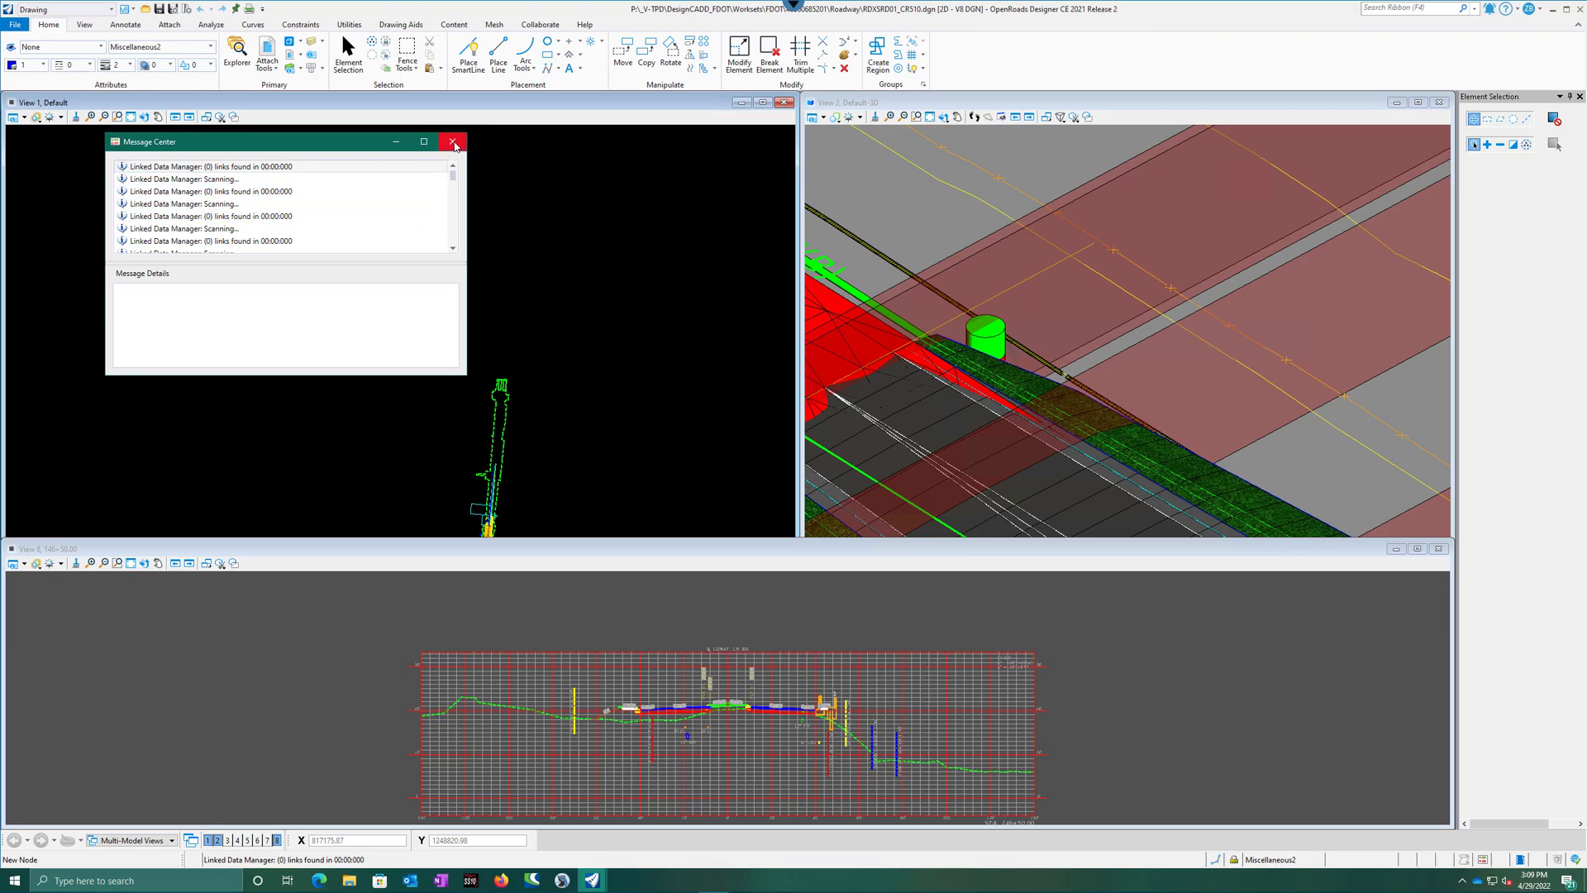
left_click(453, 145)
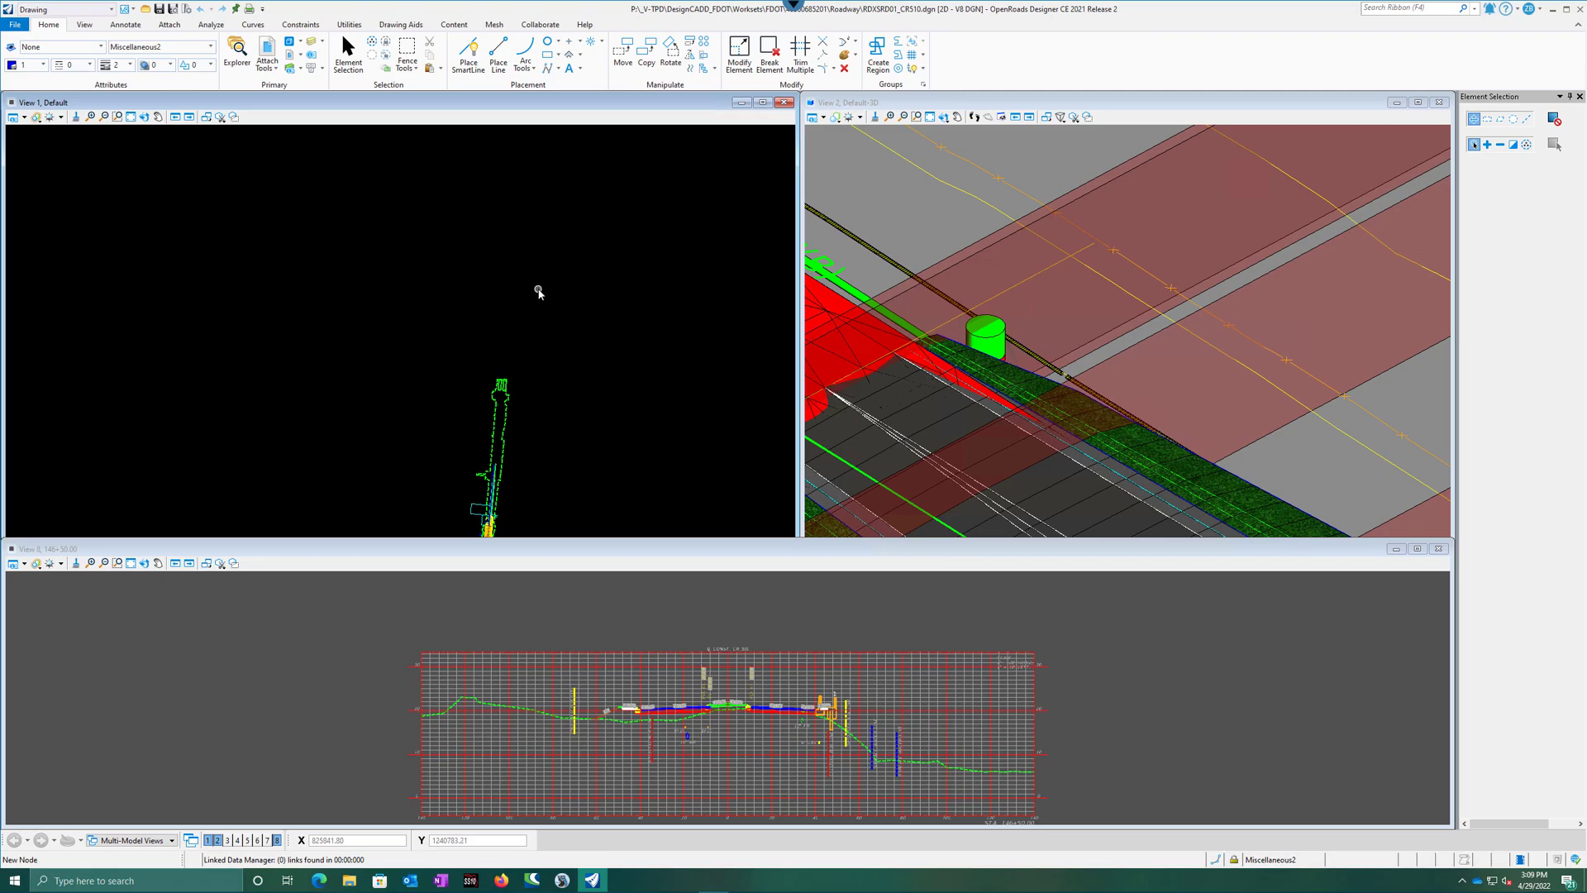
left_click(879, 216)
left_click(853, 620)
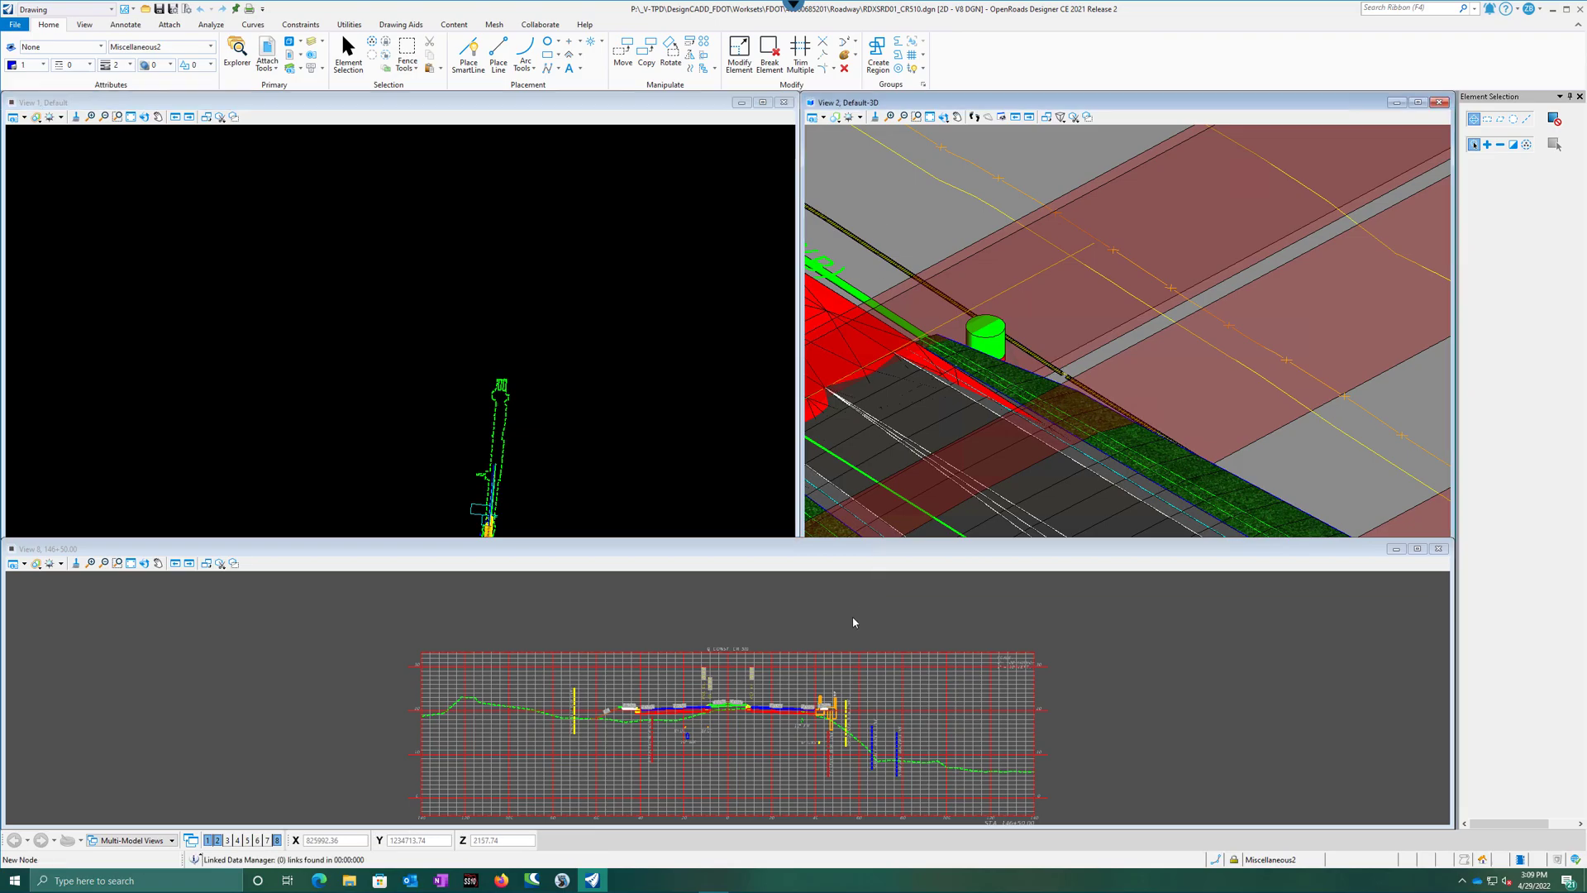
left_click(705, 330)
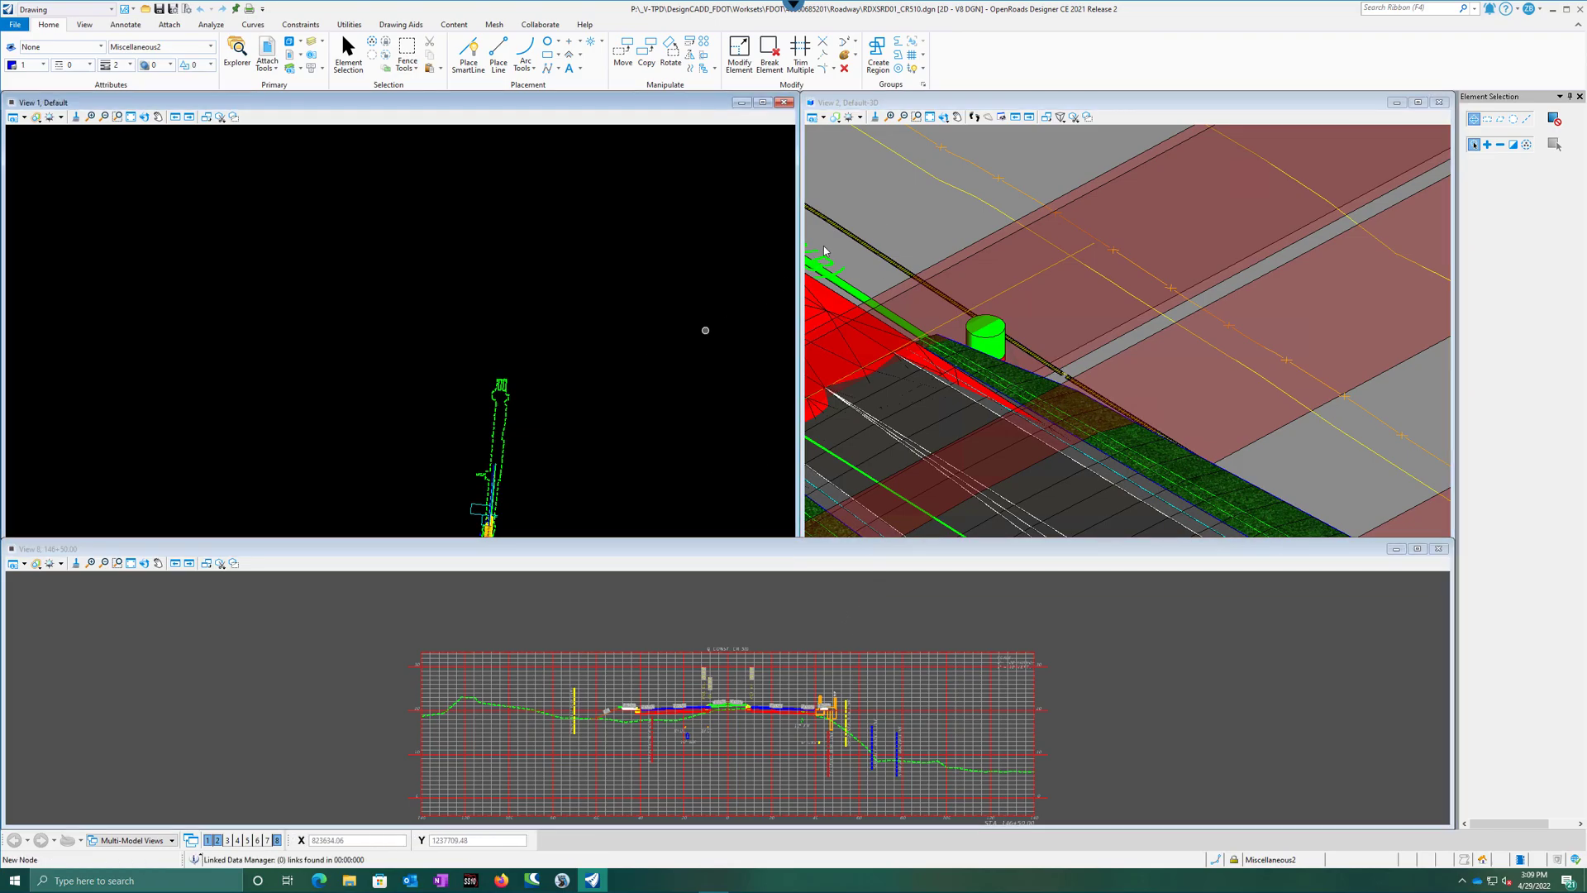
left_click(874, 222)
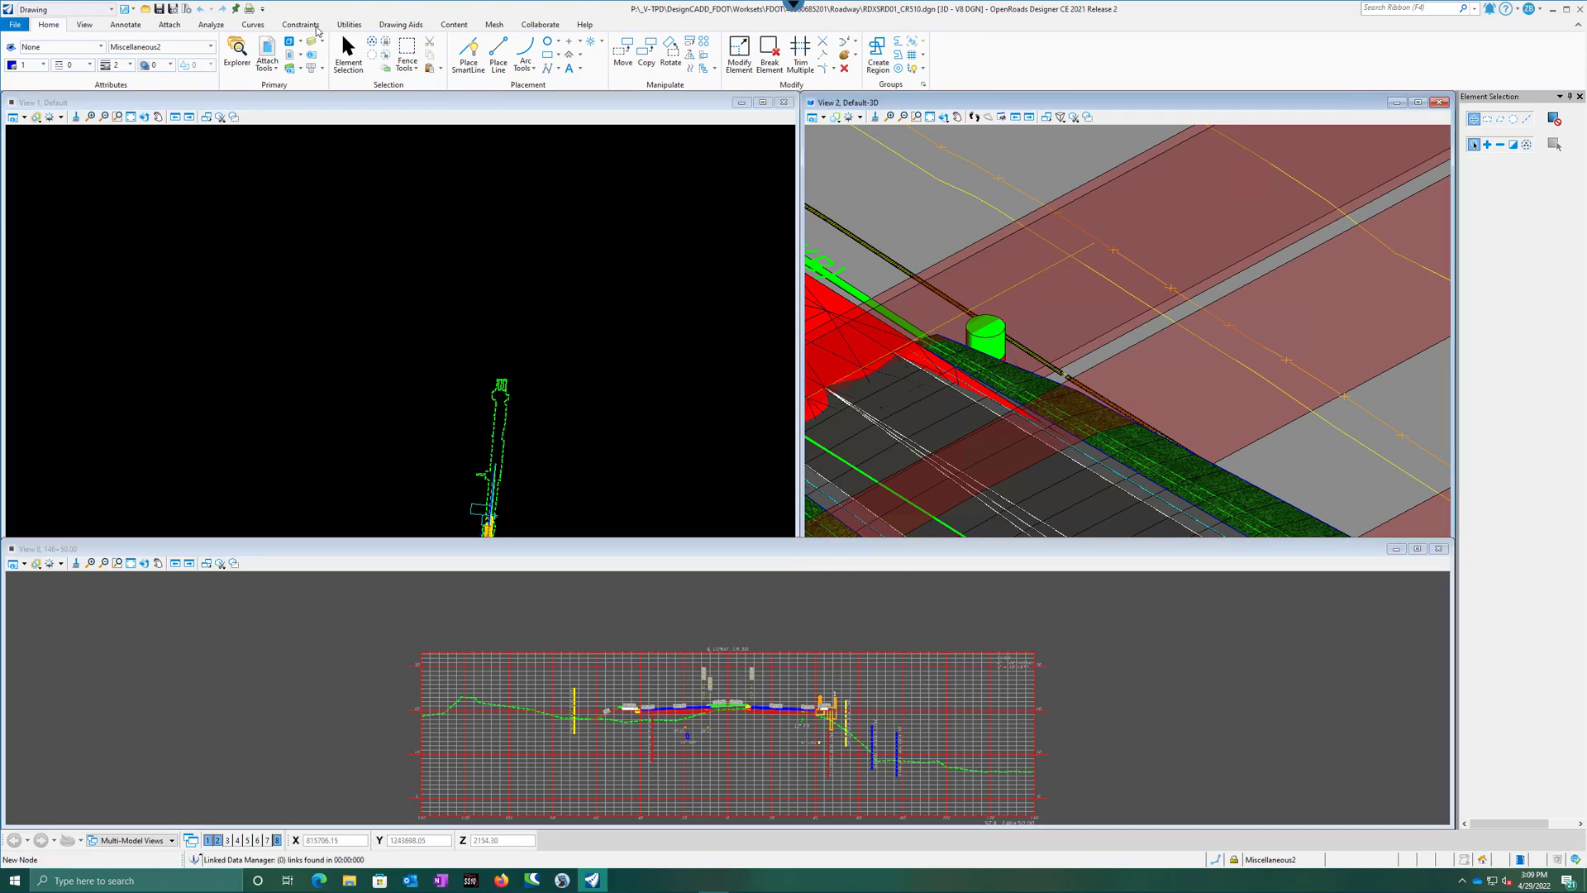
Switch to the OpenRoads Modeling workflow and start the Cross Section Navigator for the roadway alignment in the cross-section view
left_click(66, 9)
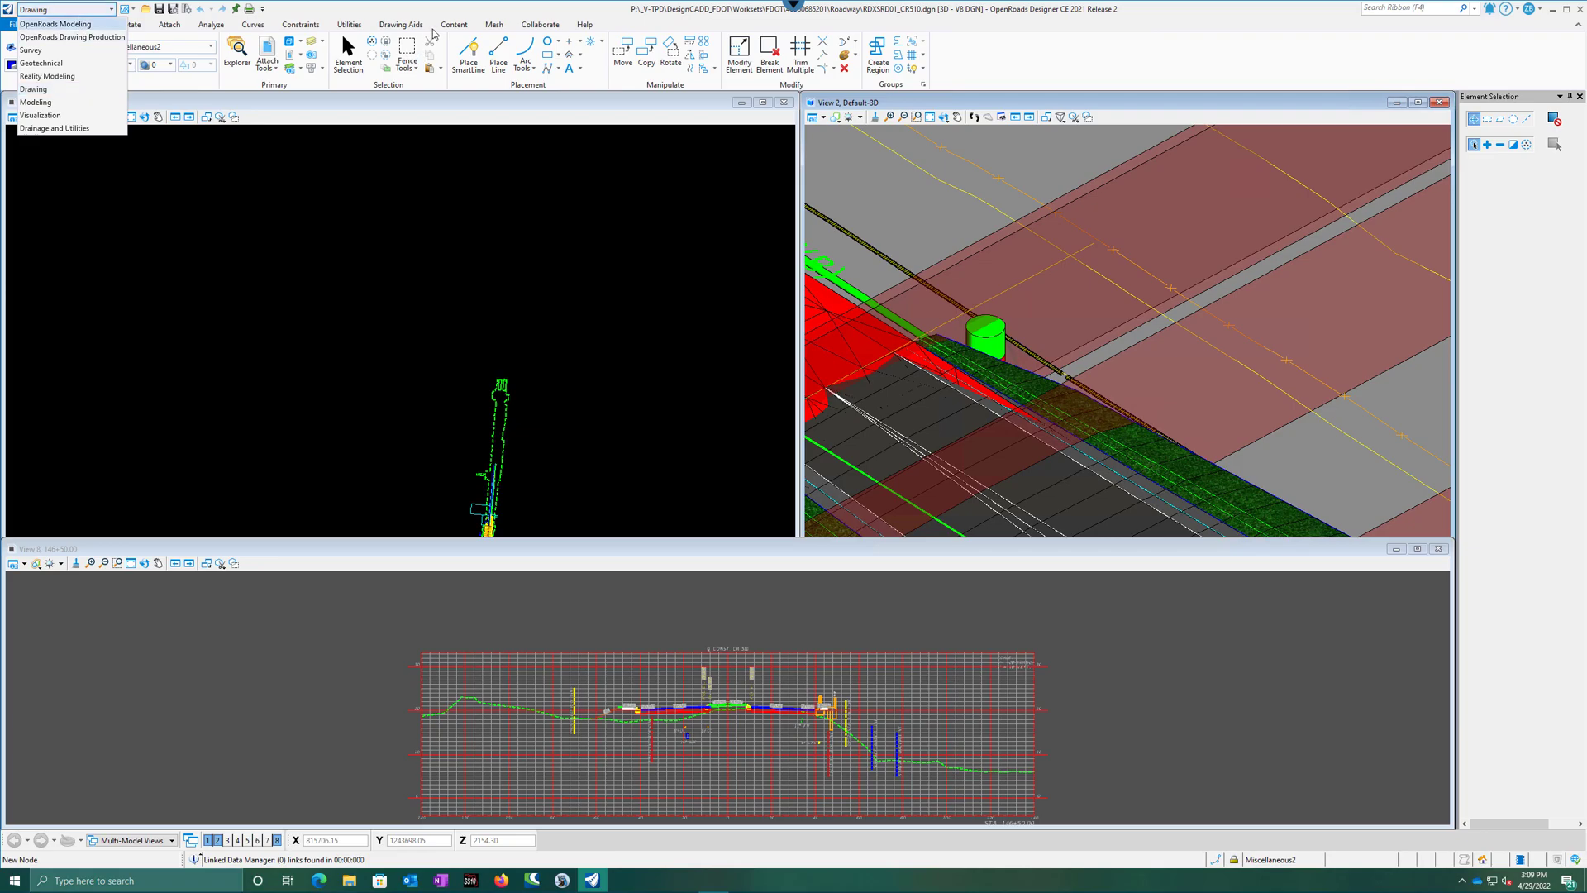
key("Return")
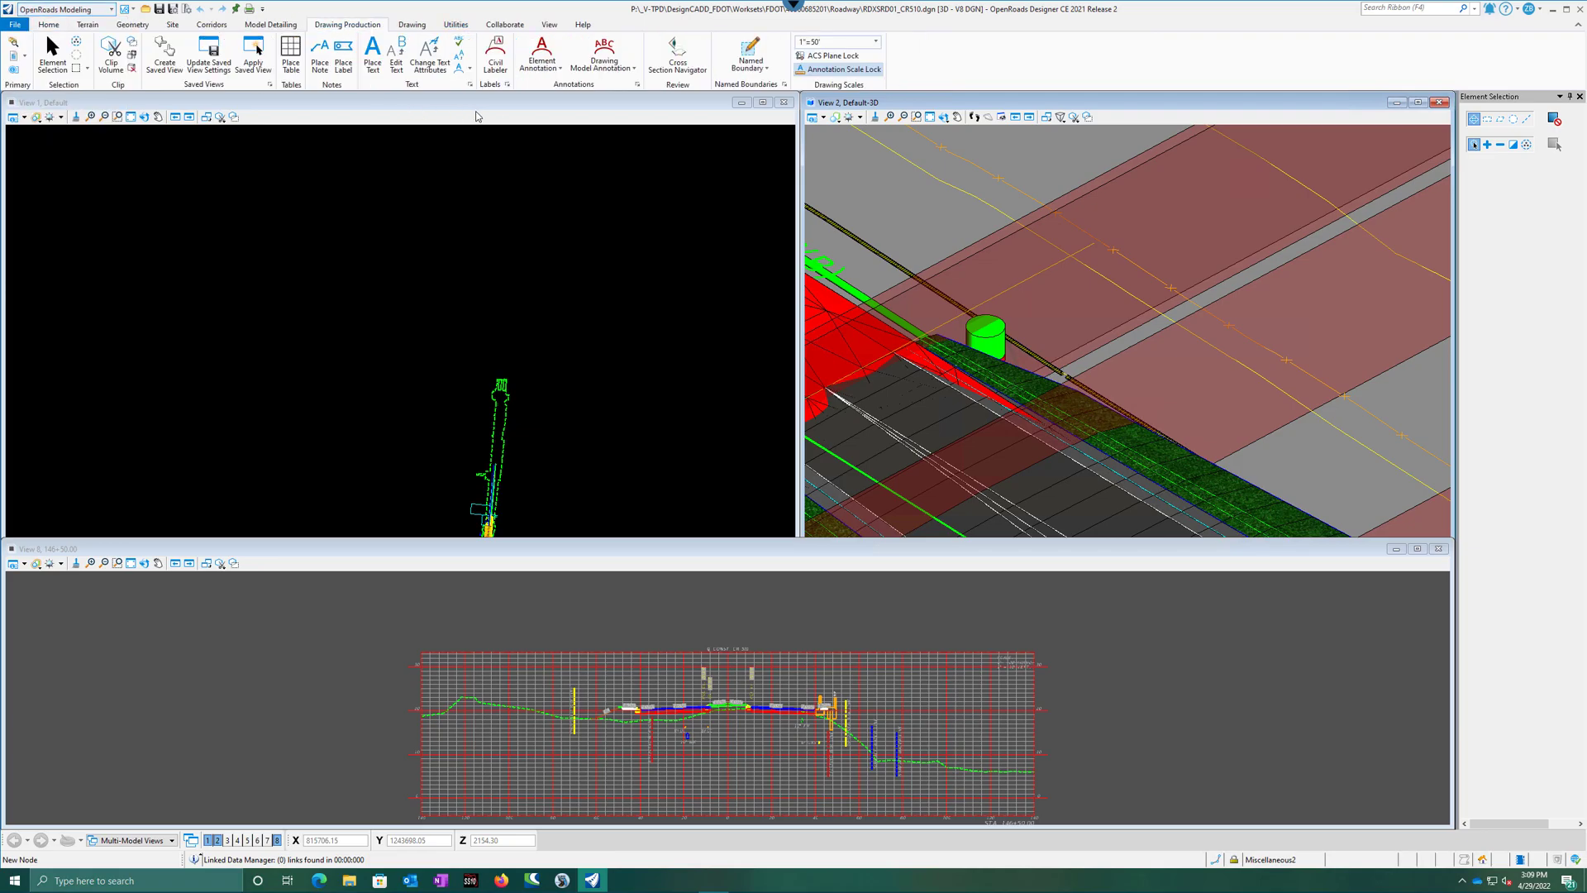
scroll(479, 521, "up", 5)
scroll(661, 486, "down", 5)
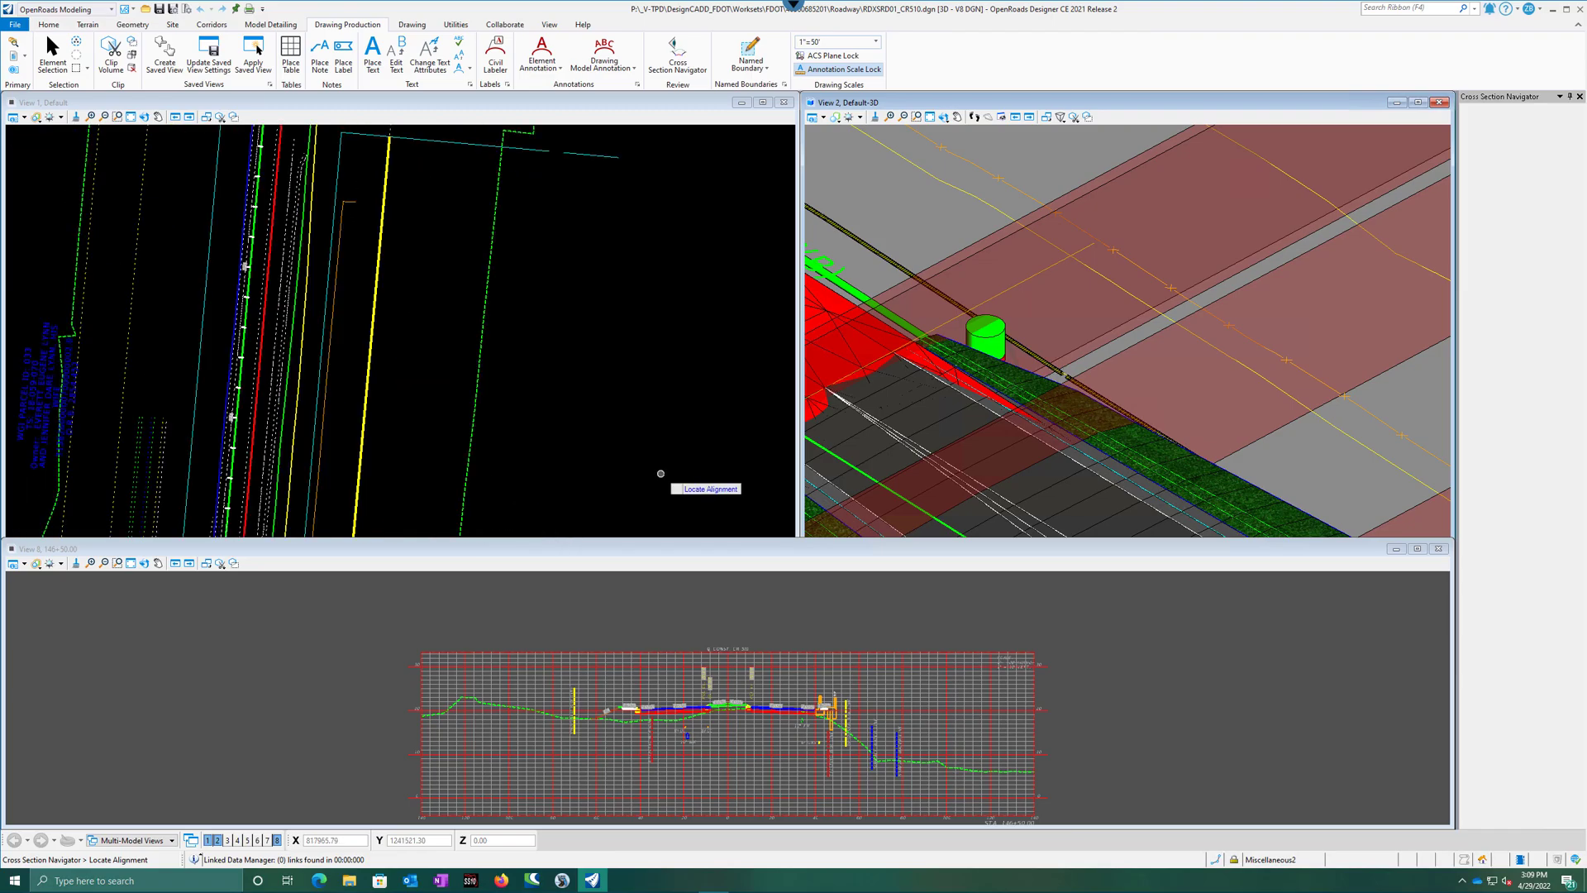
scroll(578, 446, "up", 5)
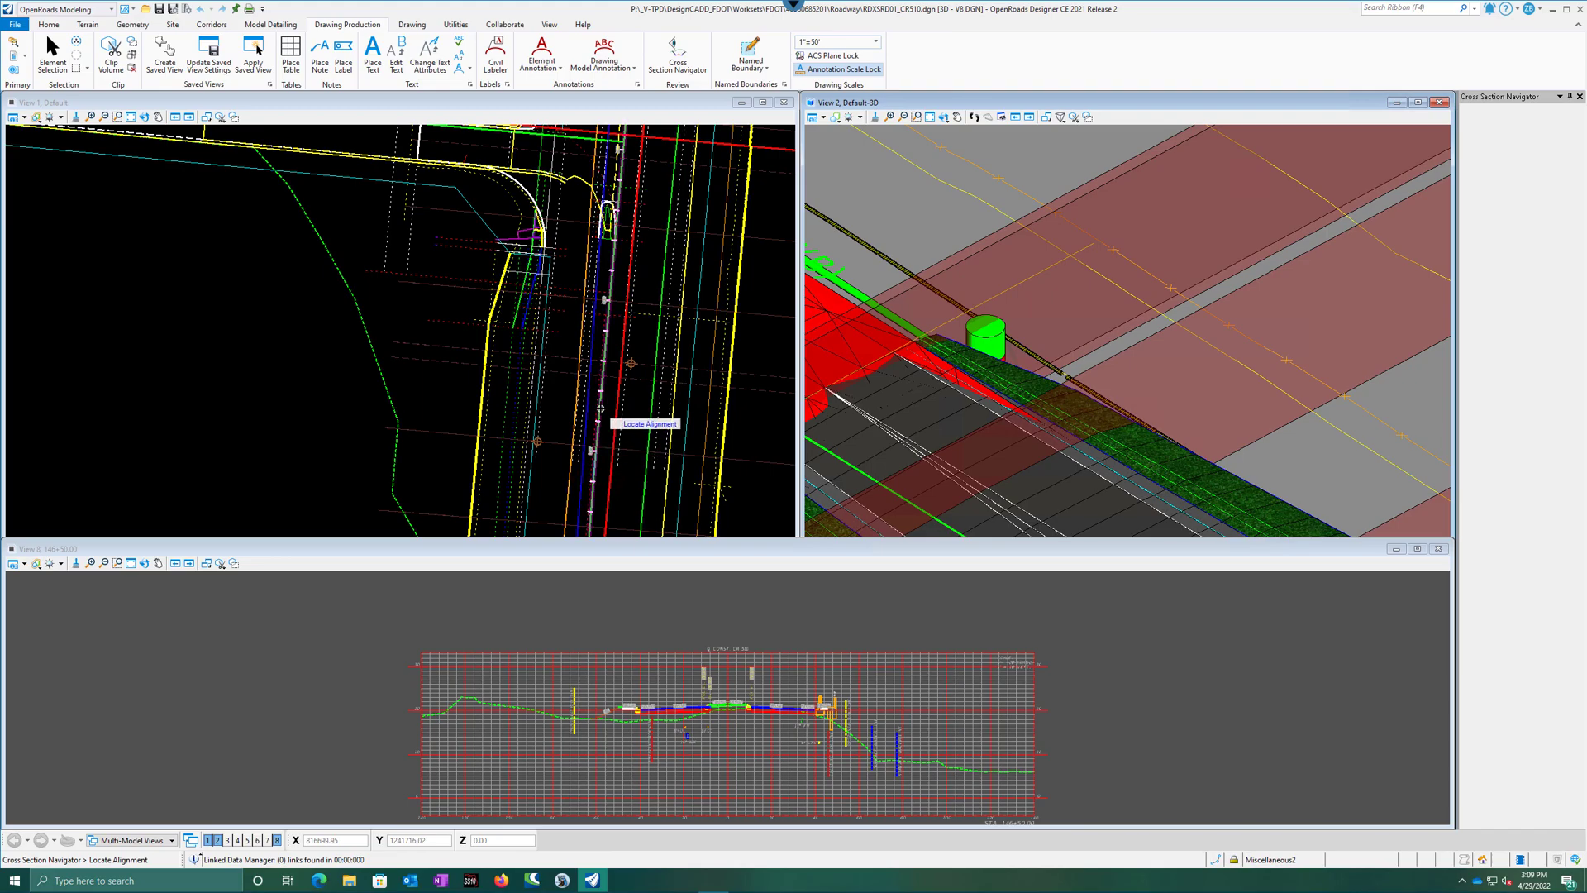
left_click(601, 408)
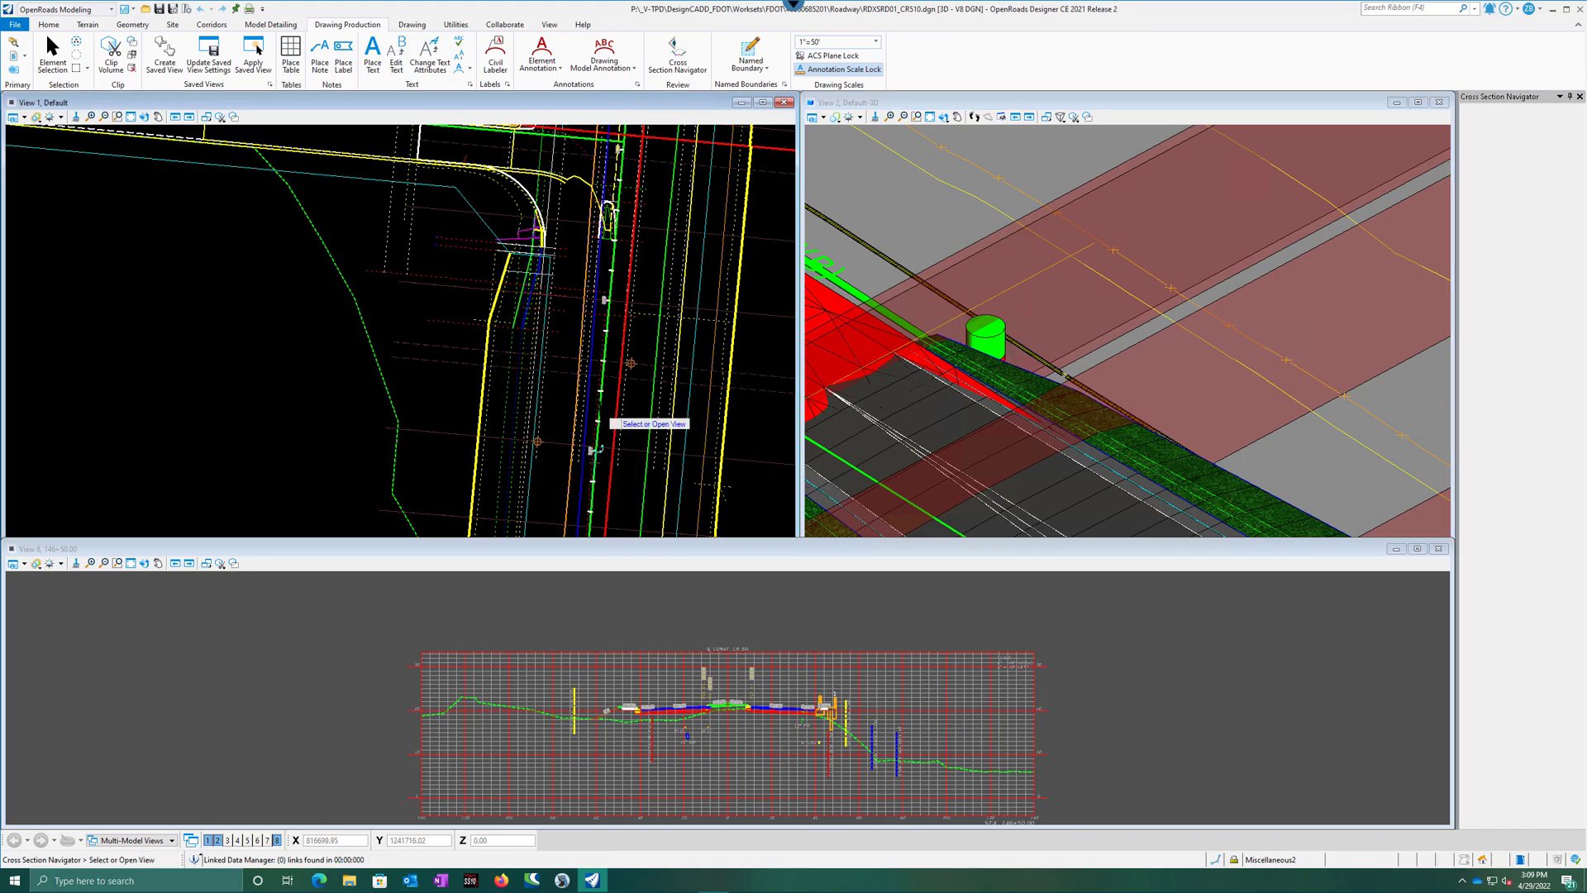
left_click(601, 591)
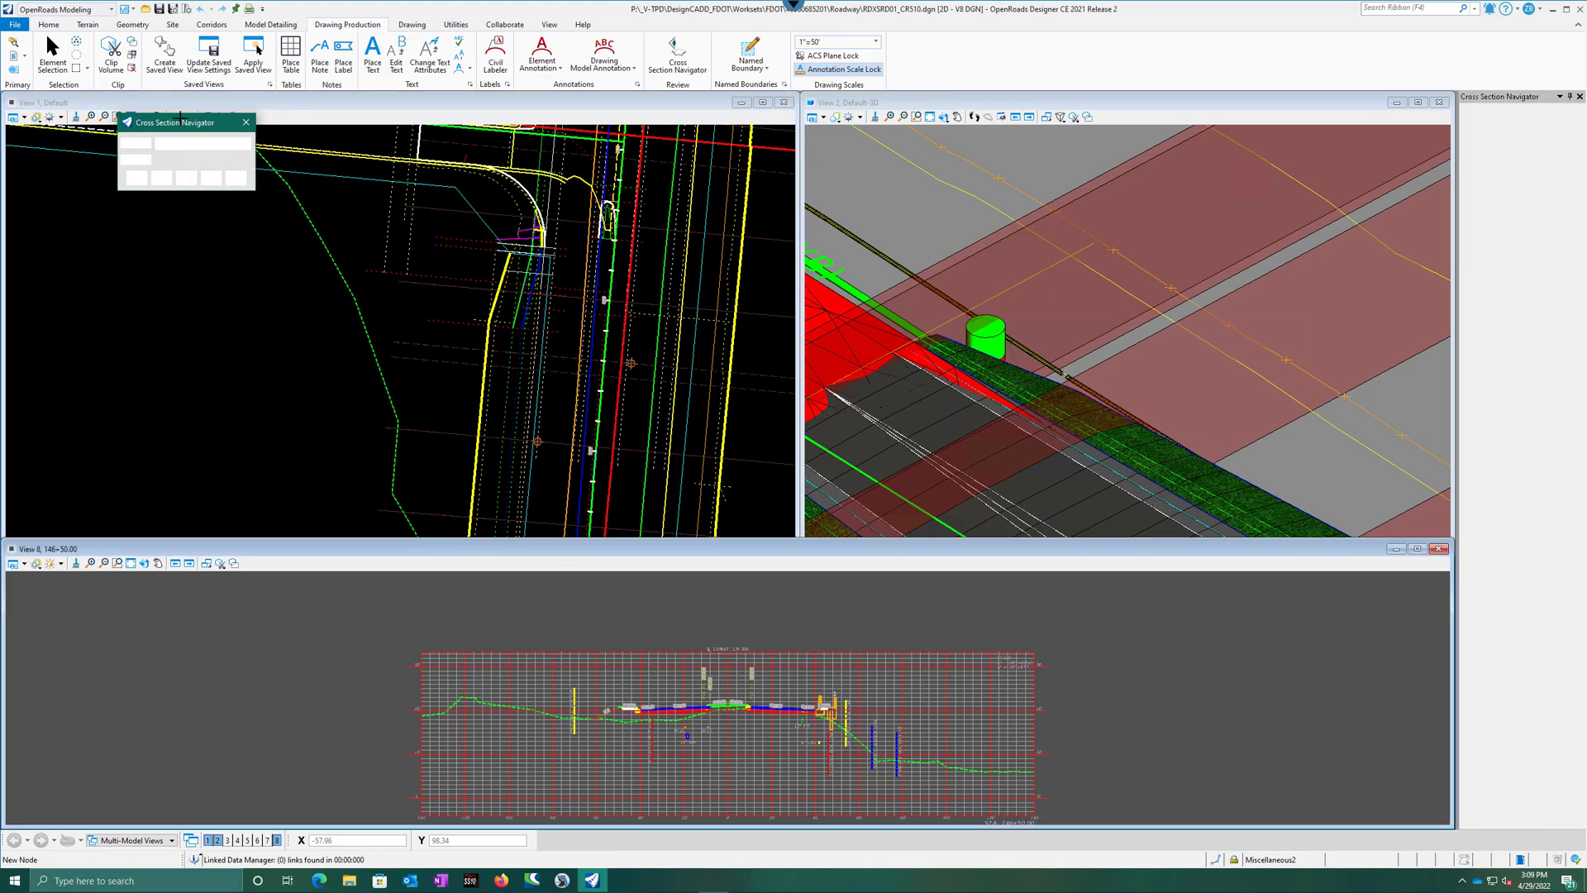
Bring back the stopwatch window, reset and restart it, and stop it once the Cross Section Navigator has loaded
left_click_drag(1, 446, 141, 449)
left_click(158, 627)
left_click(116, 625)
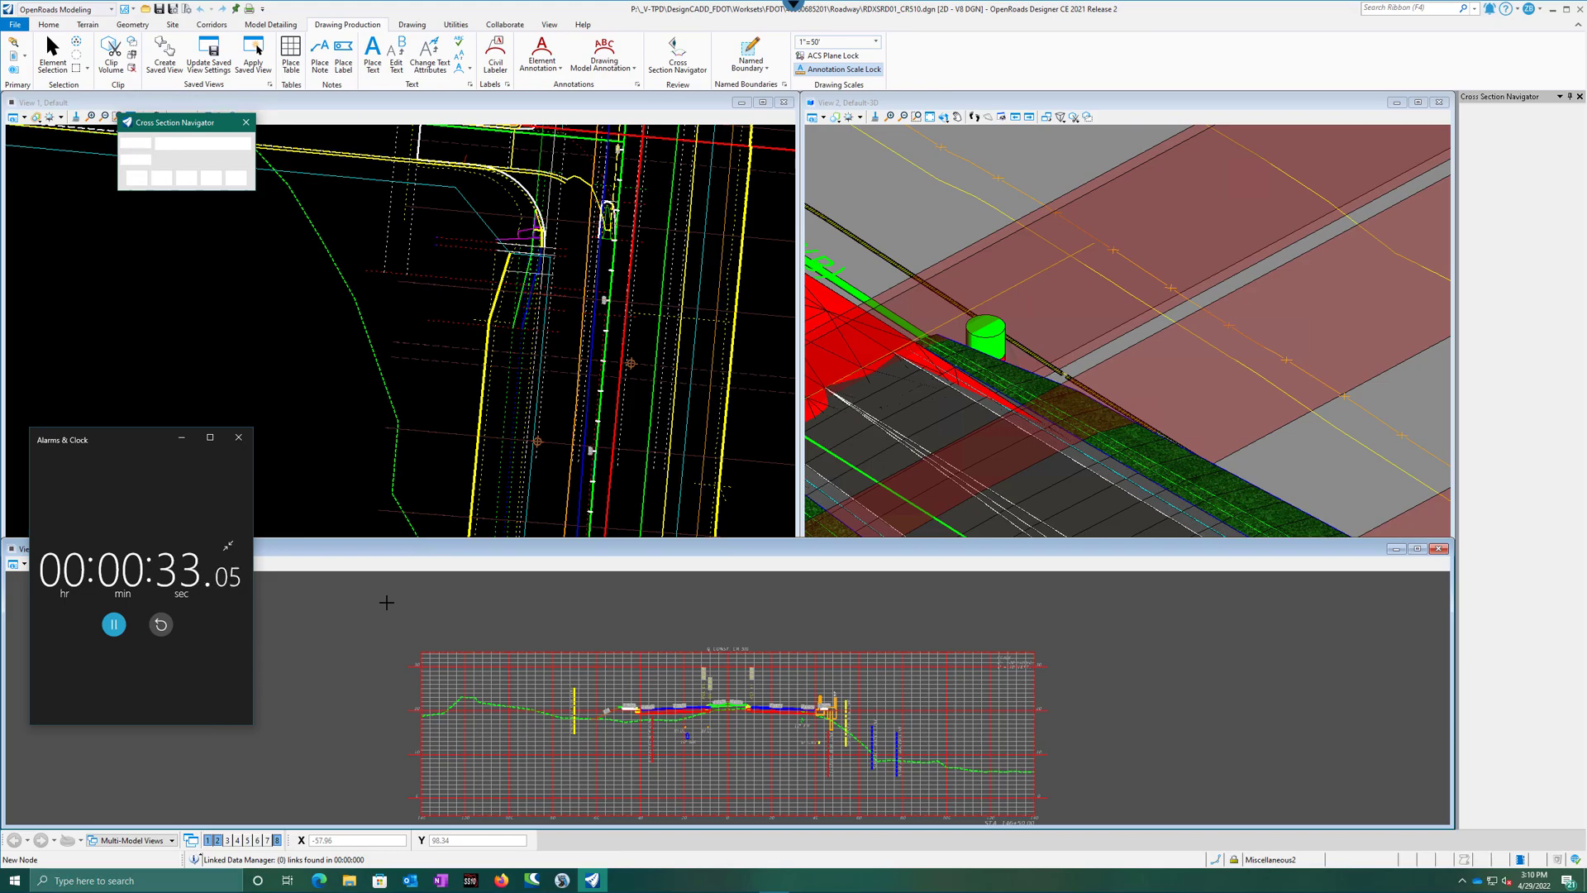
left_click(114, 624)
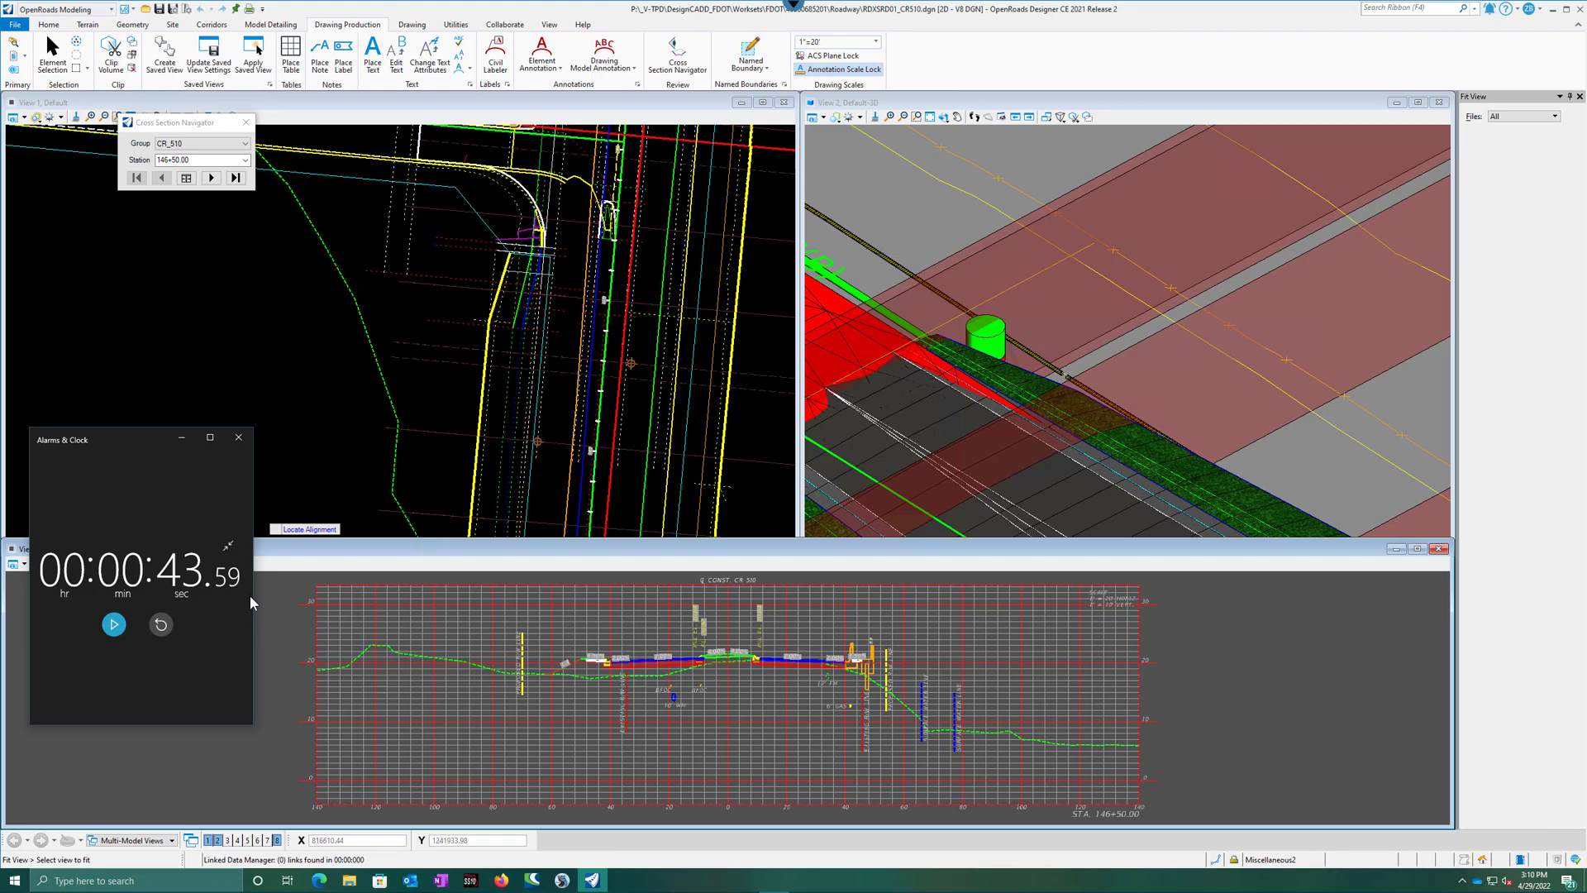
Move the stopwatch out of the way and place the Cross Section Navigator beside the section drawing
left_click_drag(114, 448, 0, 511)
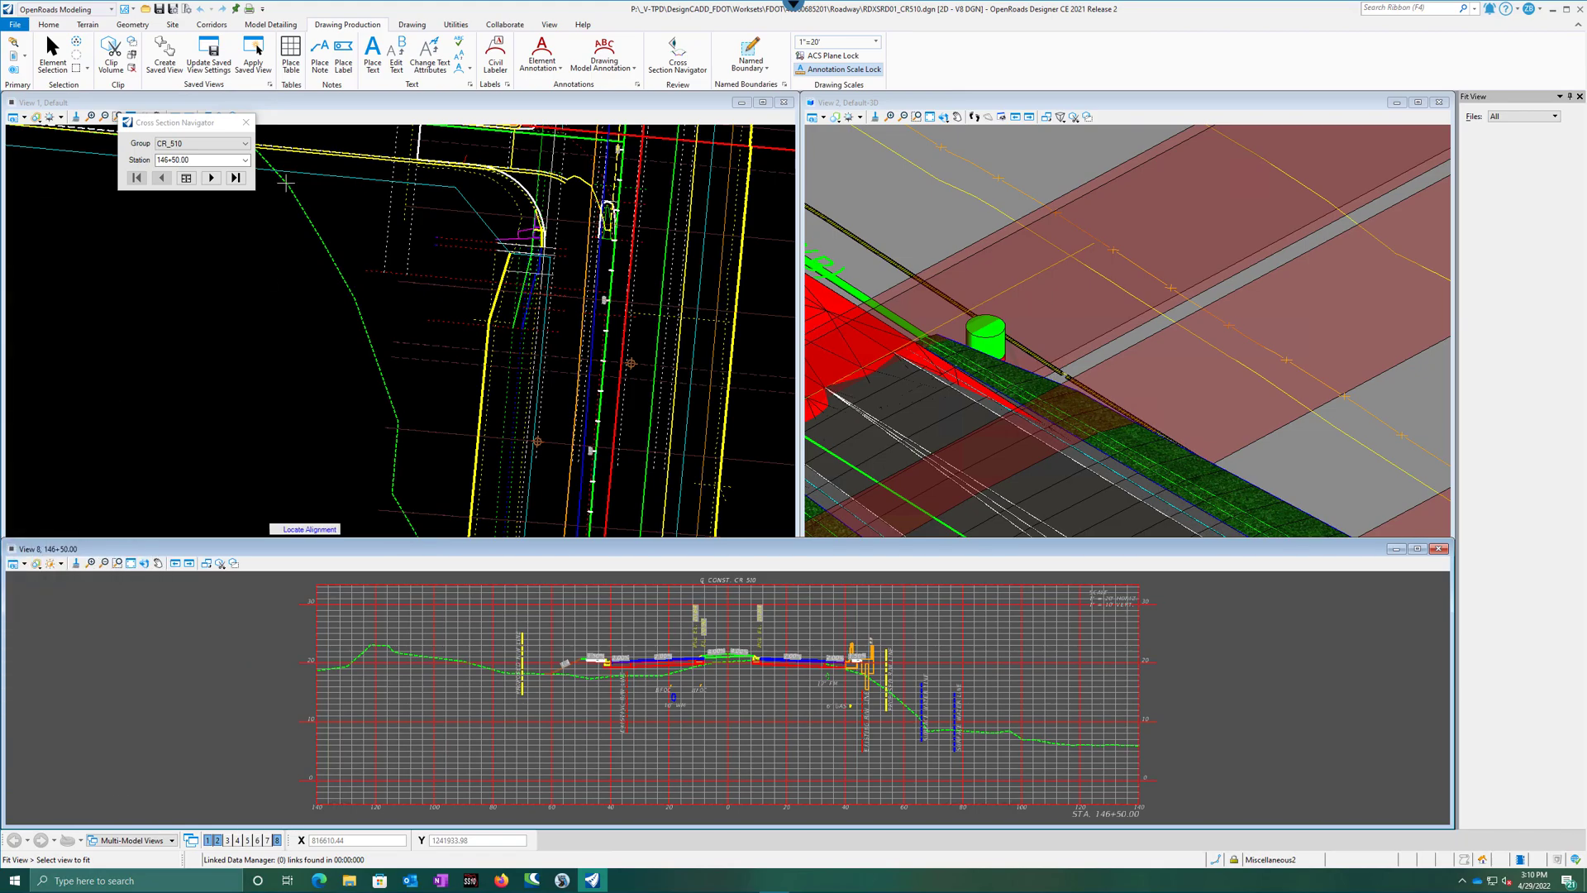
left_click(192, 126)
left_click_drag(186, 125, 244, 683)
Step the CR_510 group forward through its cross sections to station 150+95.00, and shift the navigator slightly away from its place
left_click(268, 735)
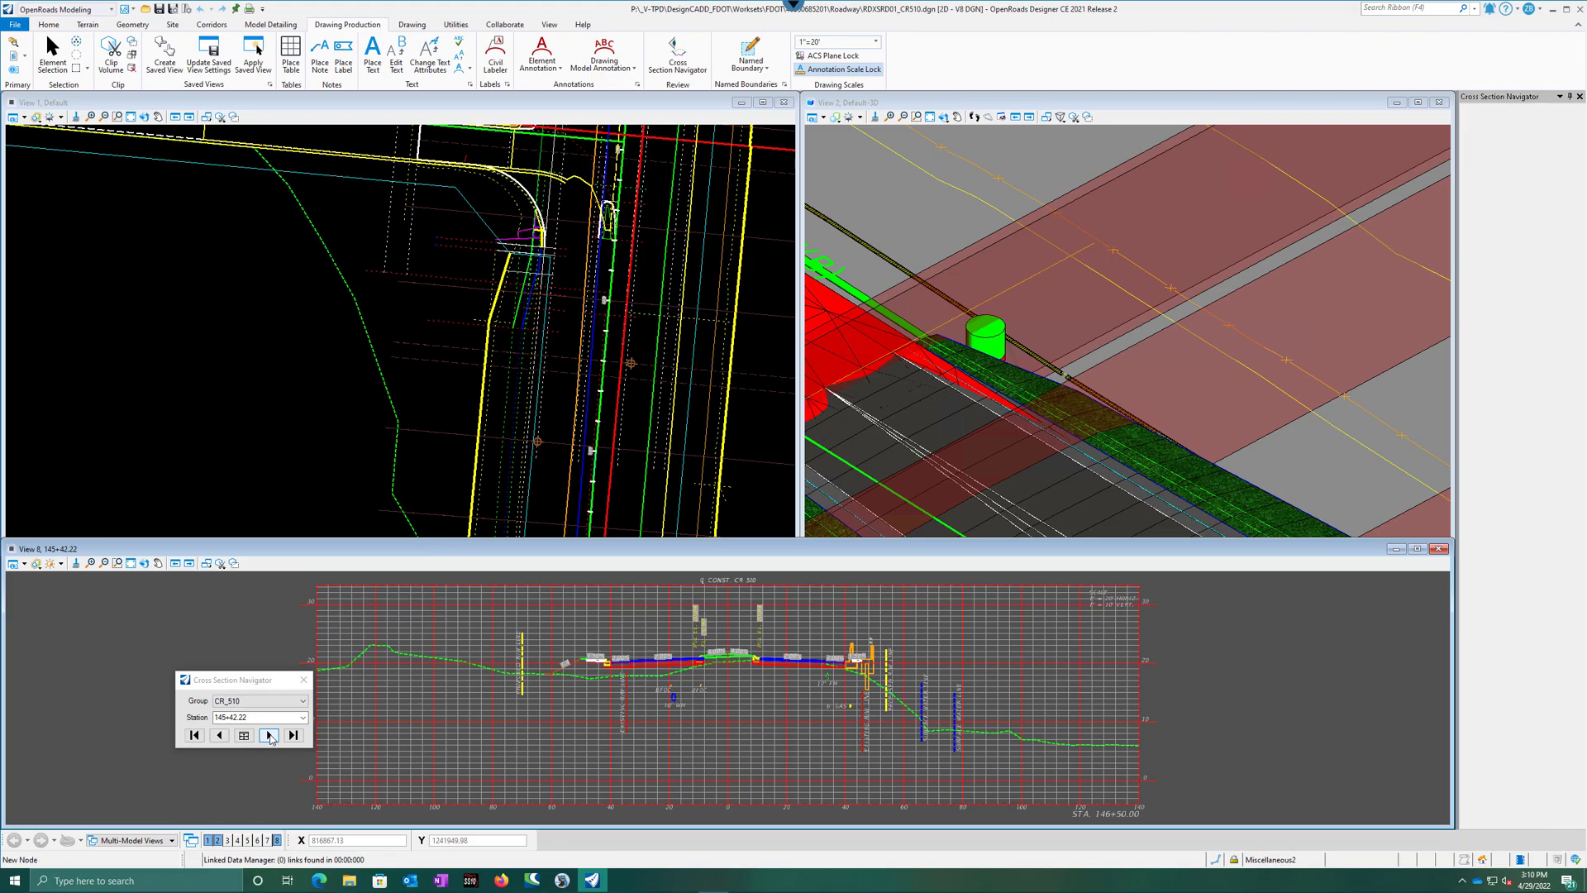
left_click(271, 738)
left_click(270, 738)
left_click(271, 735)
left_click(270, 734)
left_click(270, 738)
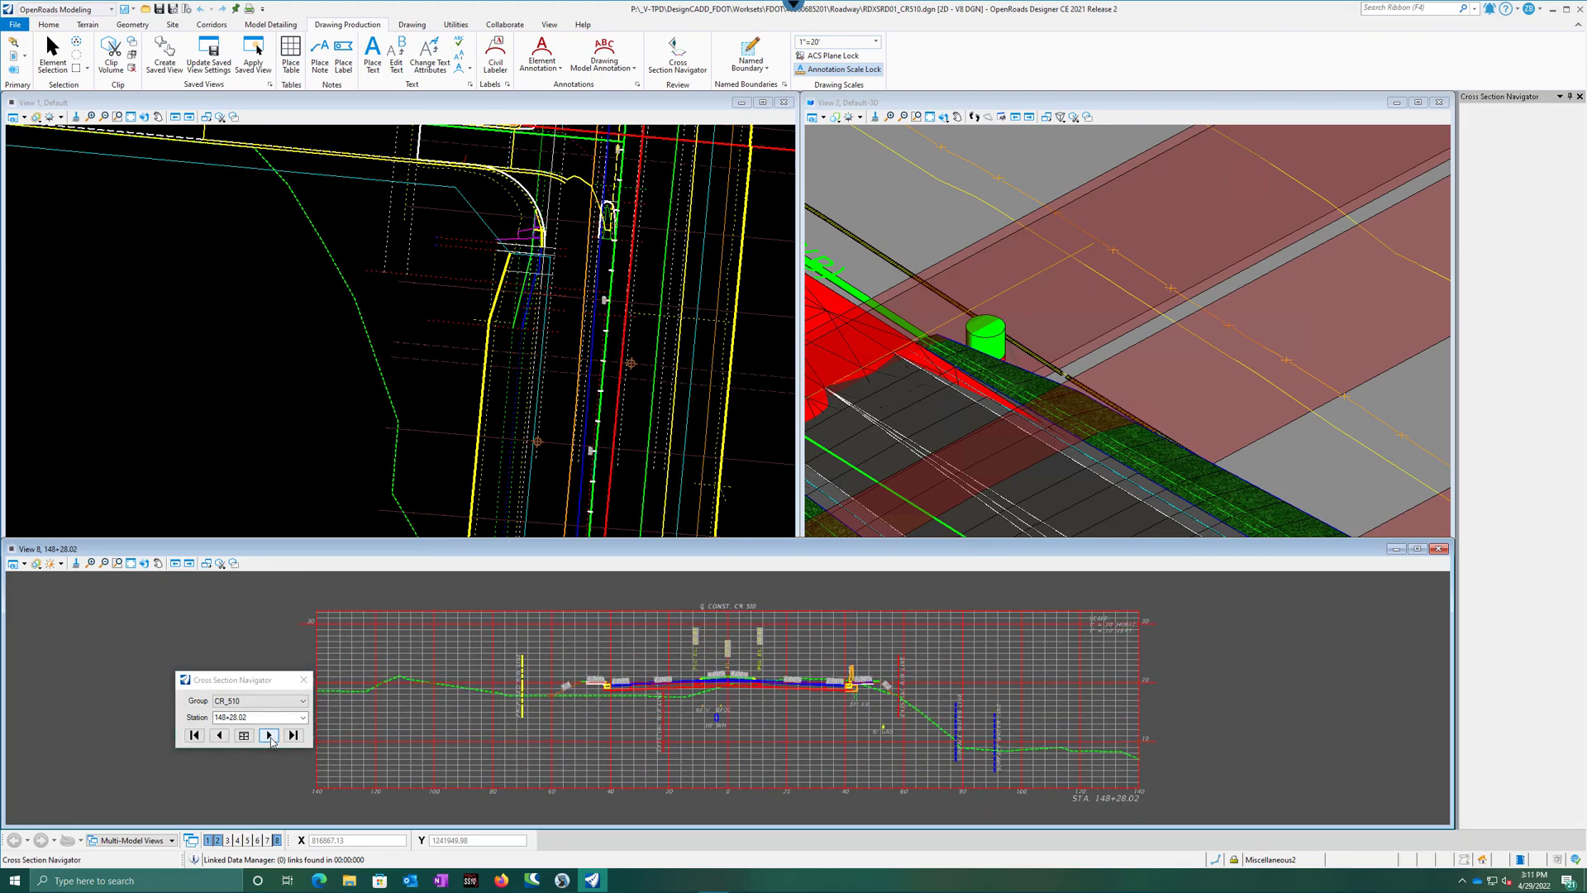
left_click(271, 738)
left_click(270, 738)
left_click(270, 735)
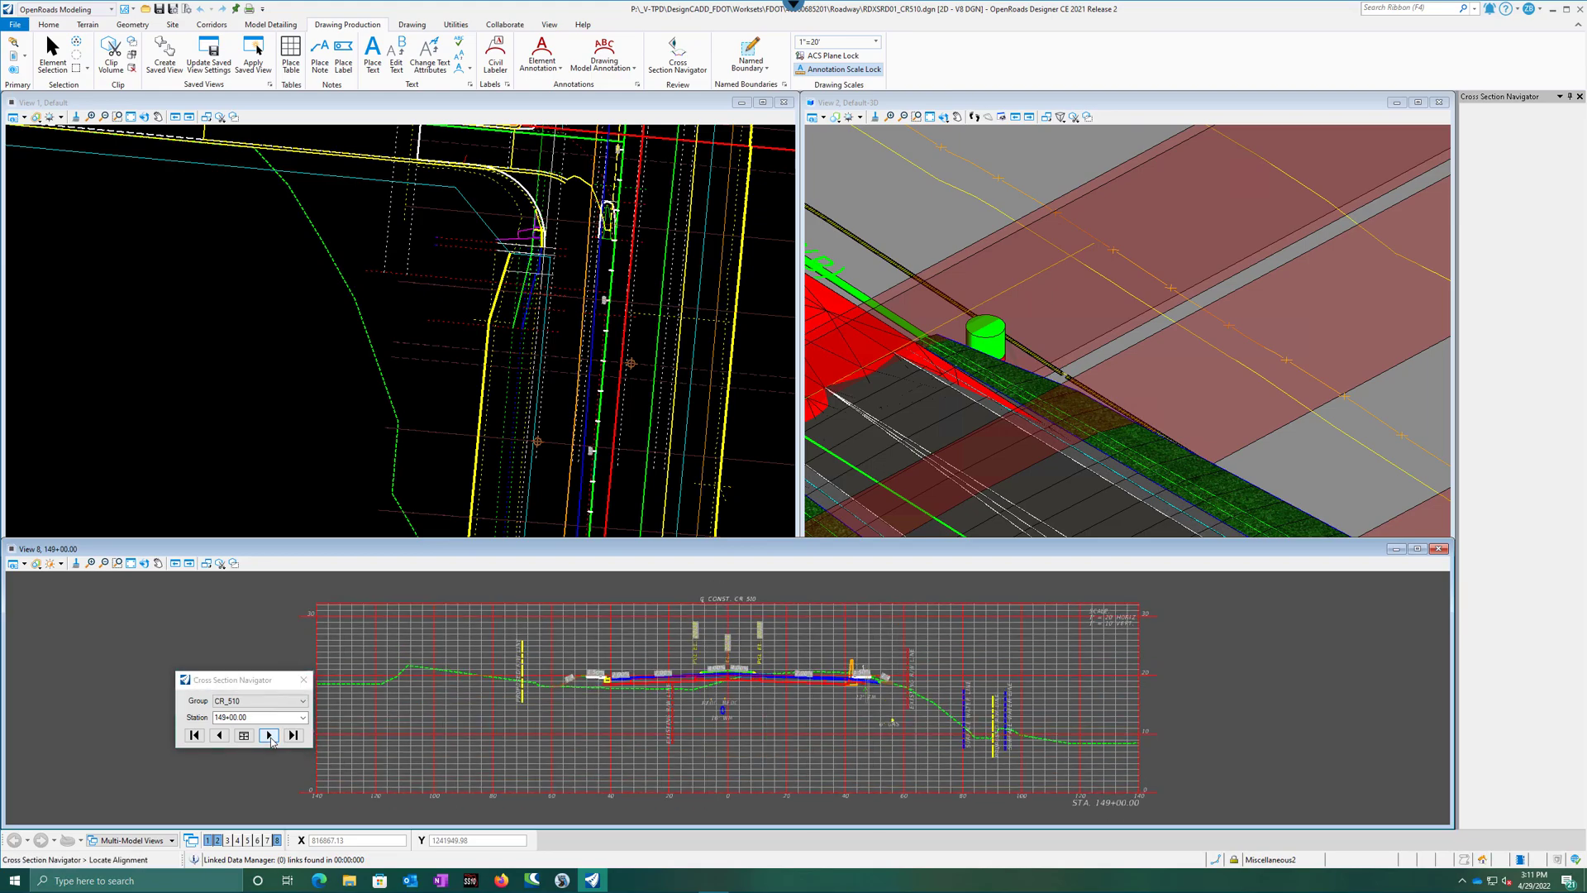
left_click(270, 735)
left_click(270, 735)
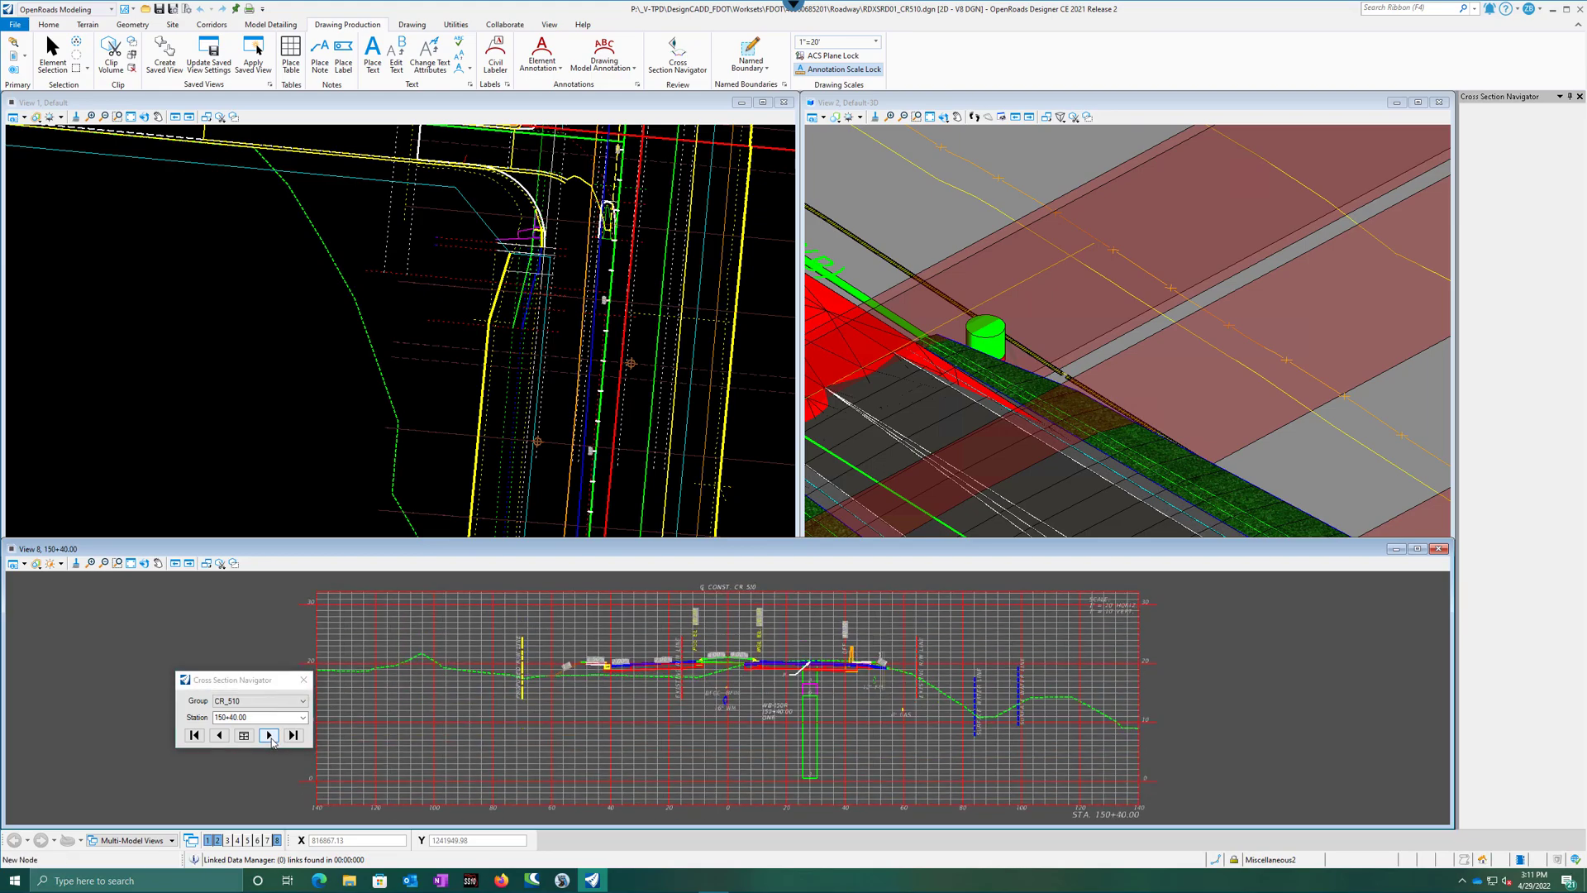
left_click(268, 735)
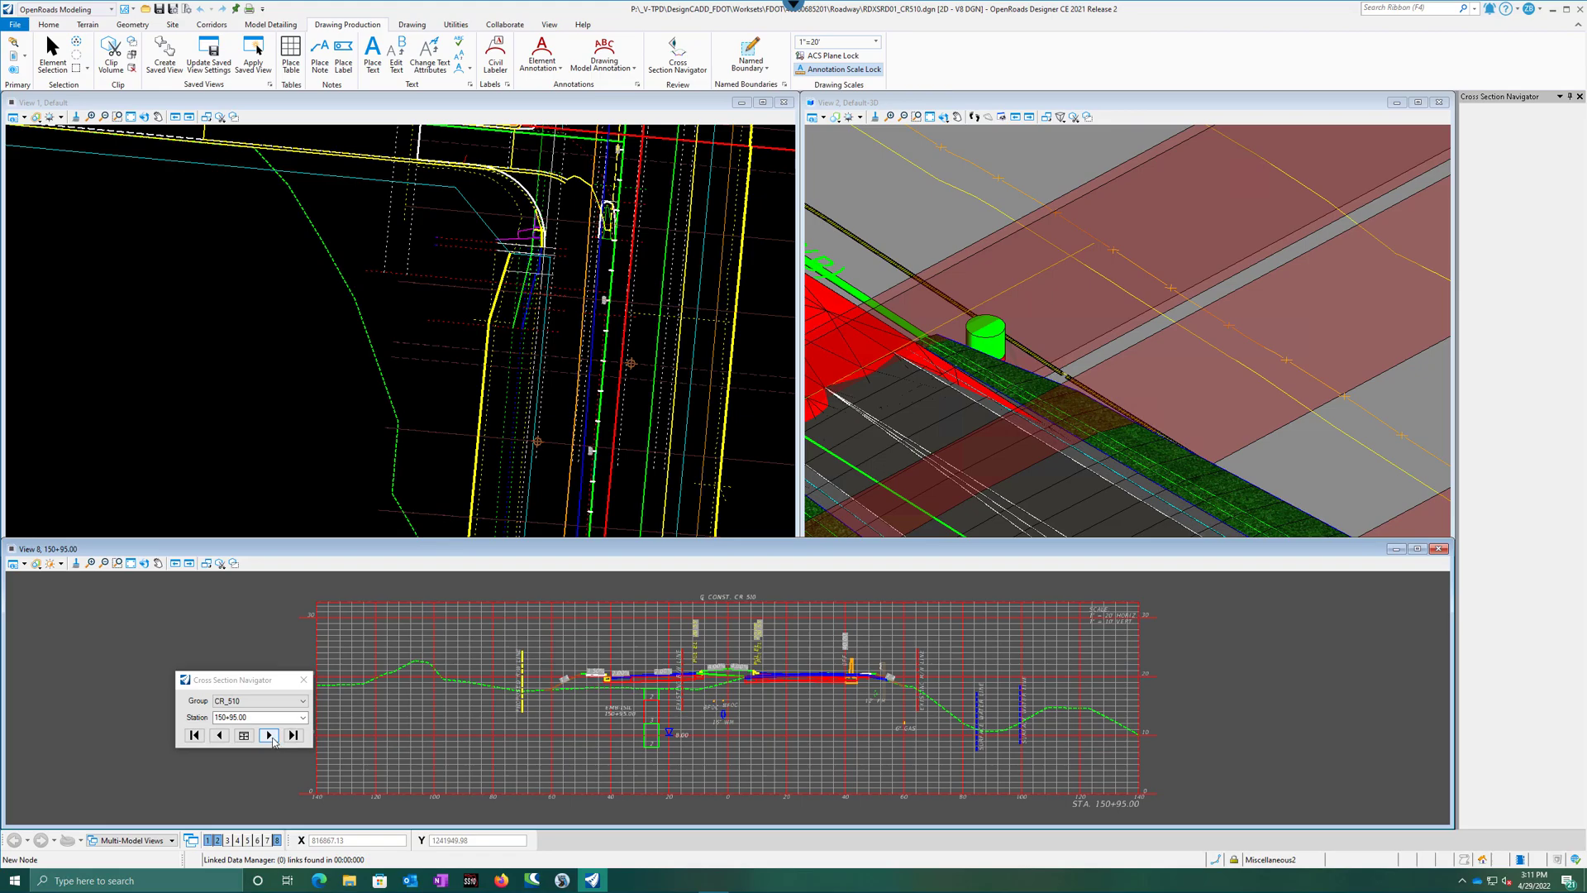
left_click_drag(216, 683, 197, 635)
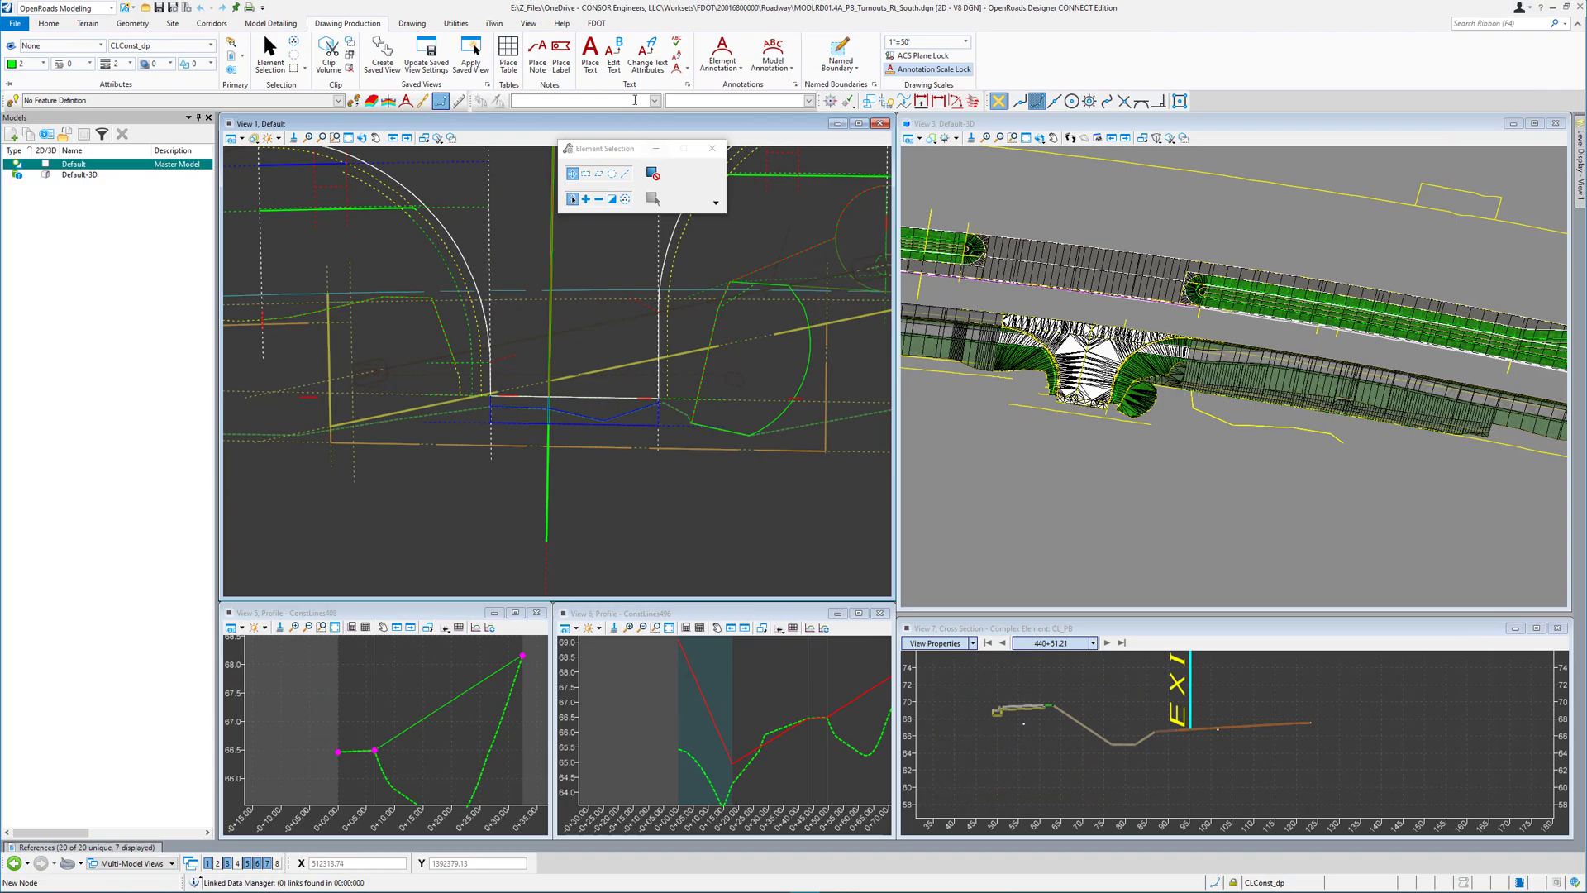
Check the FDOTConnect version and certification information in the MODLRD01.4A_PB_Turnouts_Rt_South.dgn session and close it
left_click(597, 24)
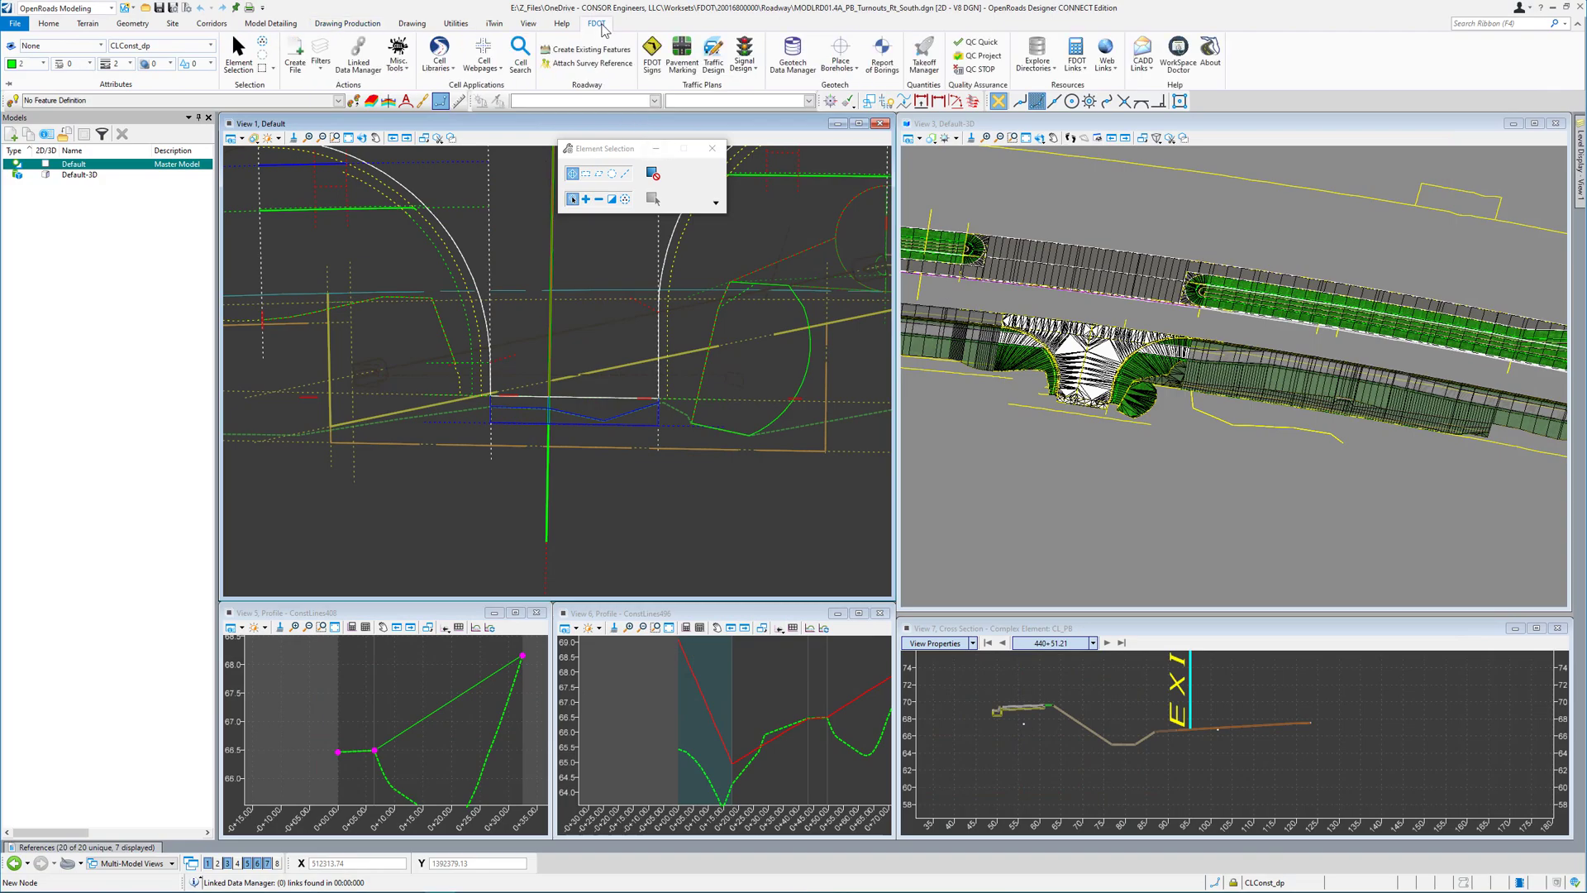
left_click(1210, 54)
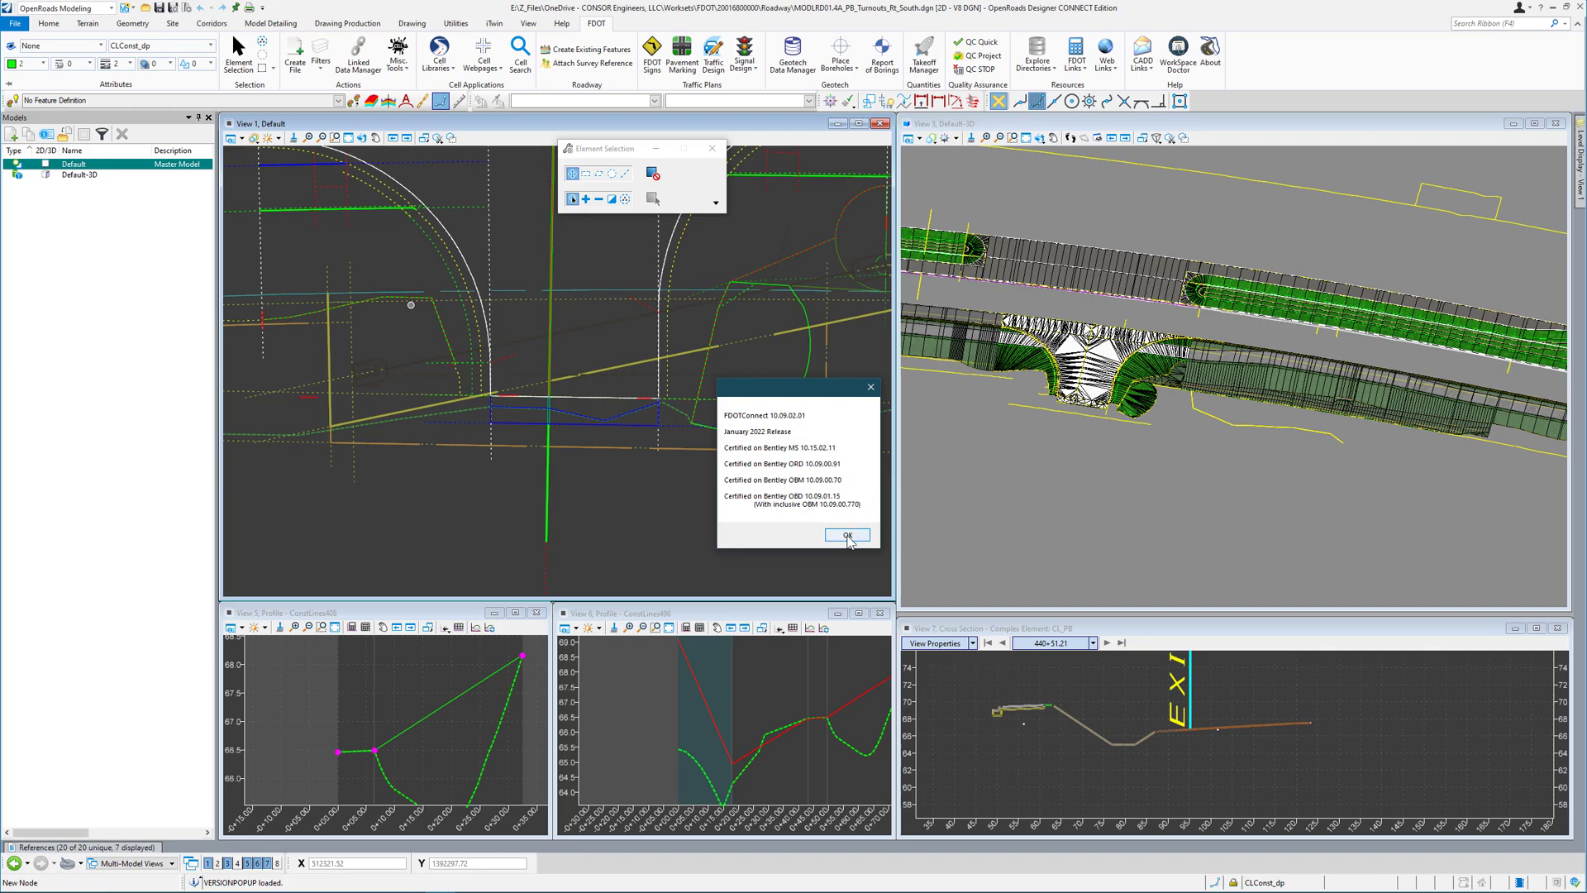
left_click(847, 535)
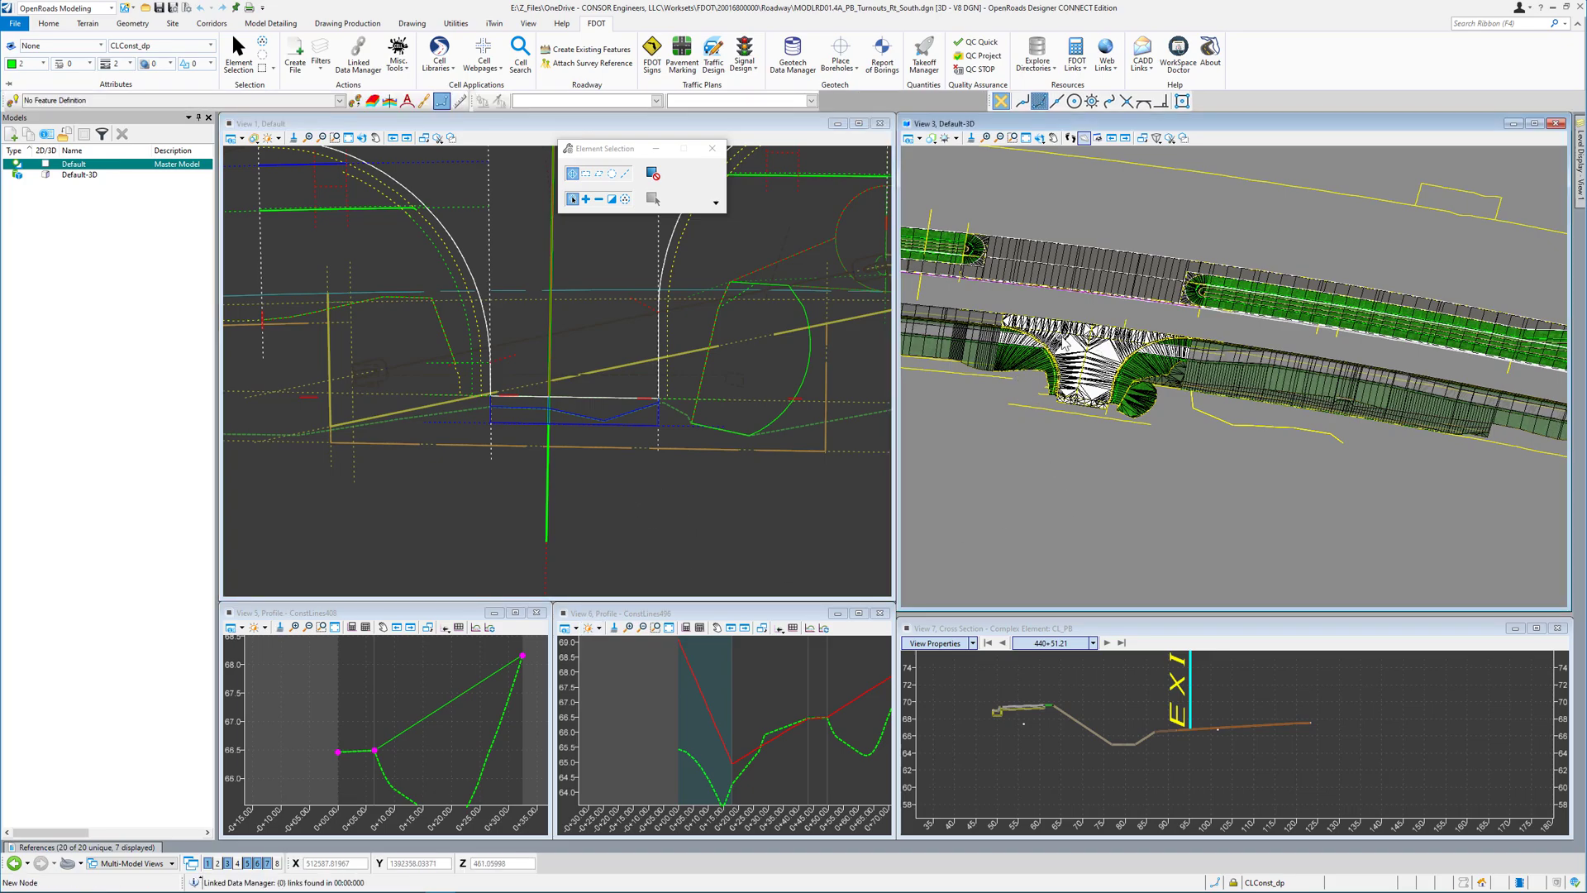
Rotate the 3D view slightly so the roadway and turnout model run more horizontally
left_click(1040, 138)
mouse_move(1027, 445)
left_mouse_down()
mouse_move(1089, 418)
mouse_move(1041, 455)
left_mouse_up()
right_click(1041, 455)
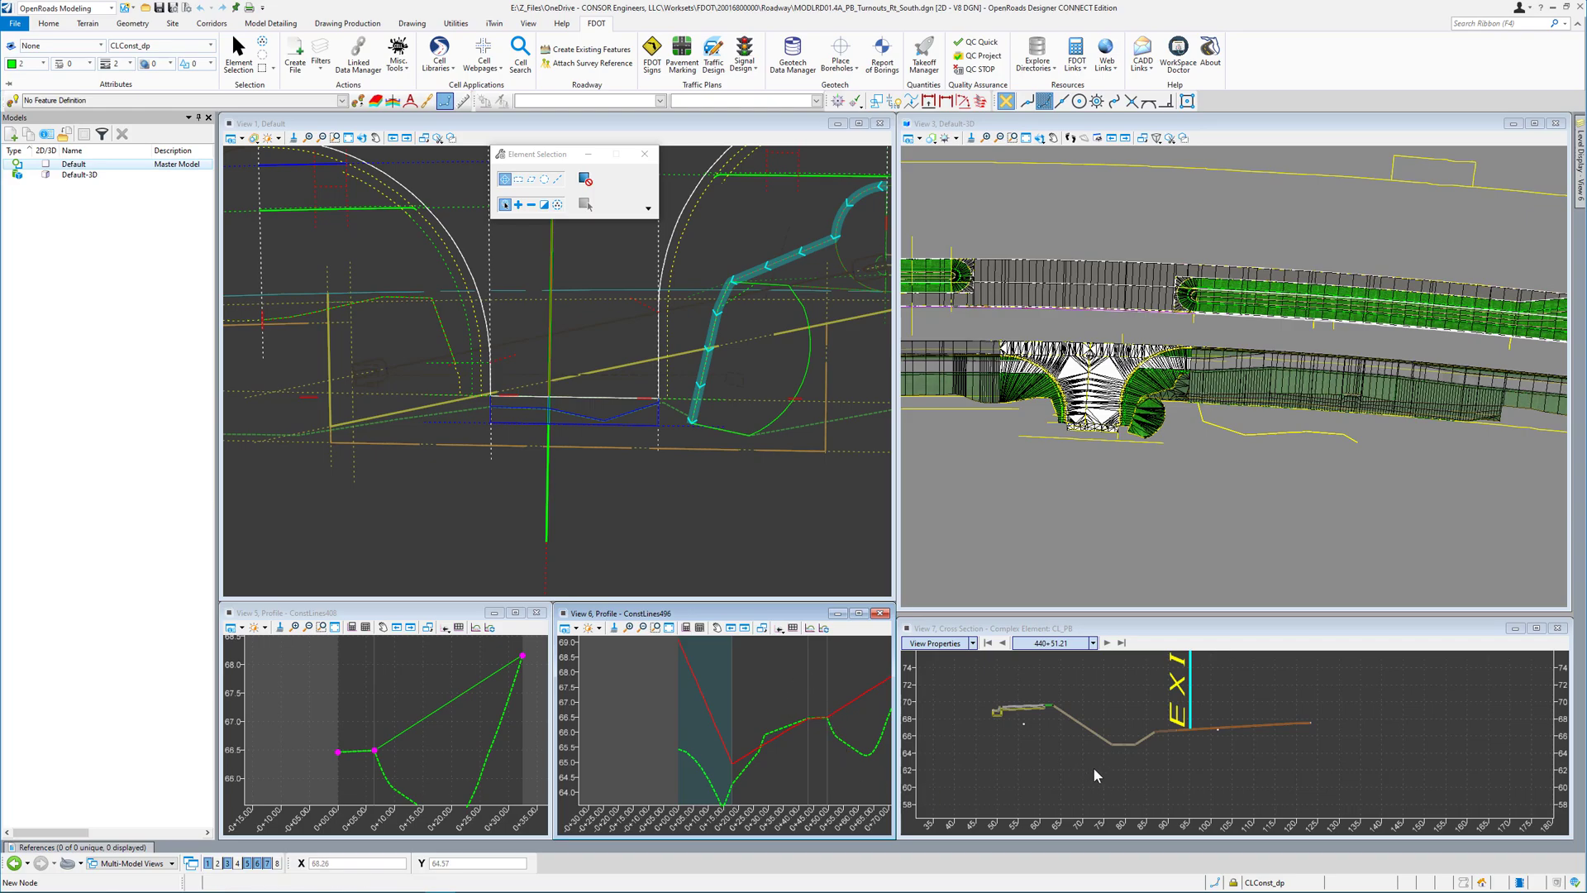
Advance the CL_PB cross-section view through consecutive stations to 440+96.21
left_click(1107, 643)
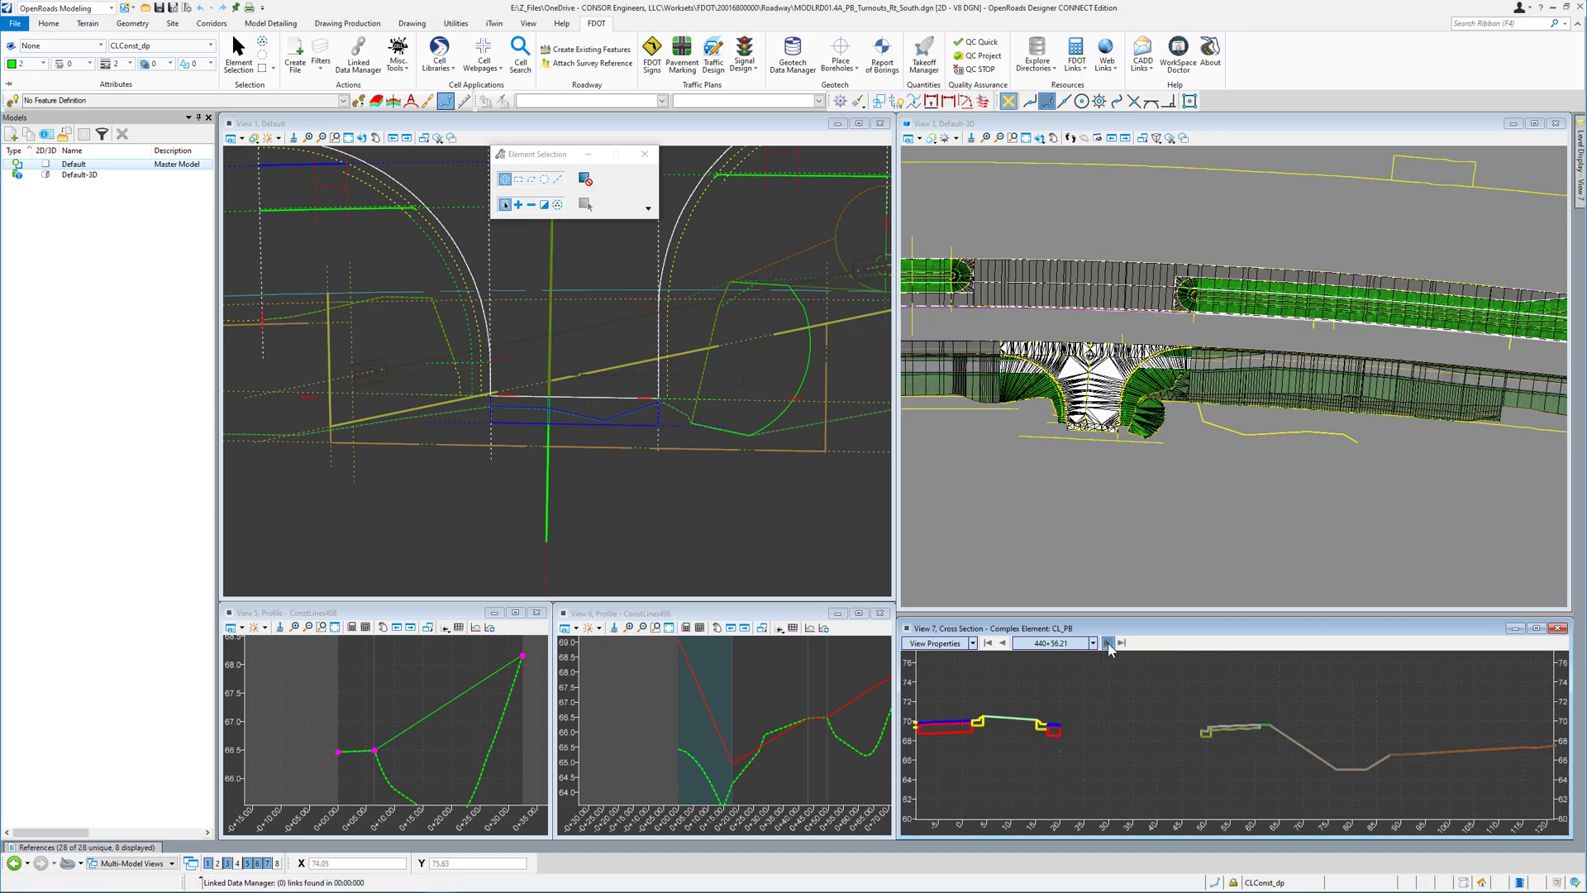
left_click(1107, 643)
left_click(1106, 643)
left_click(1106, 643)
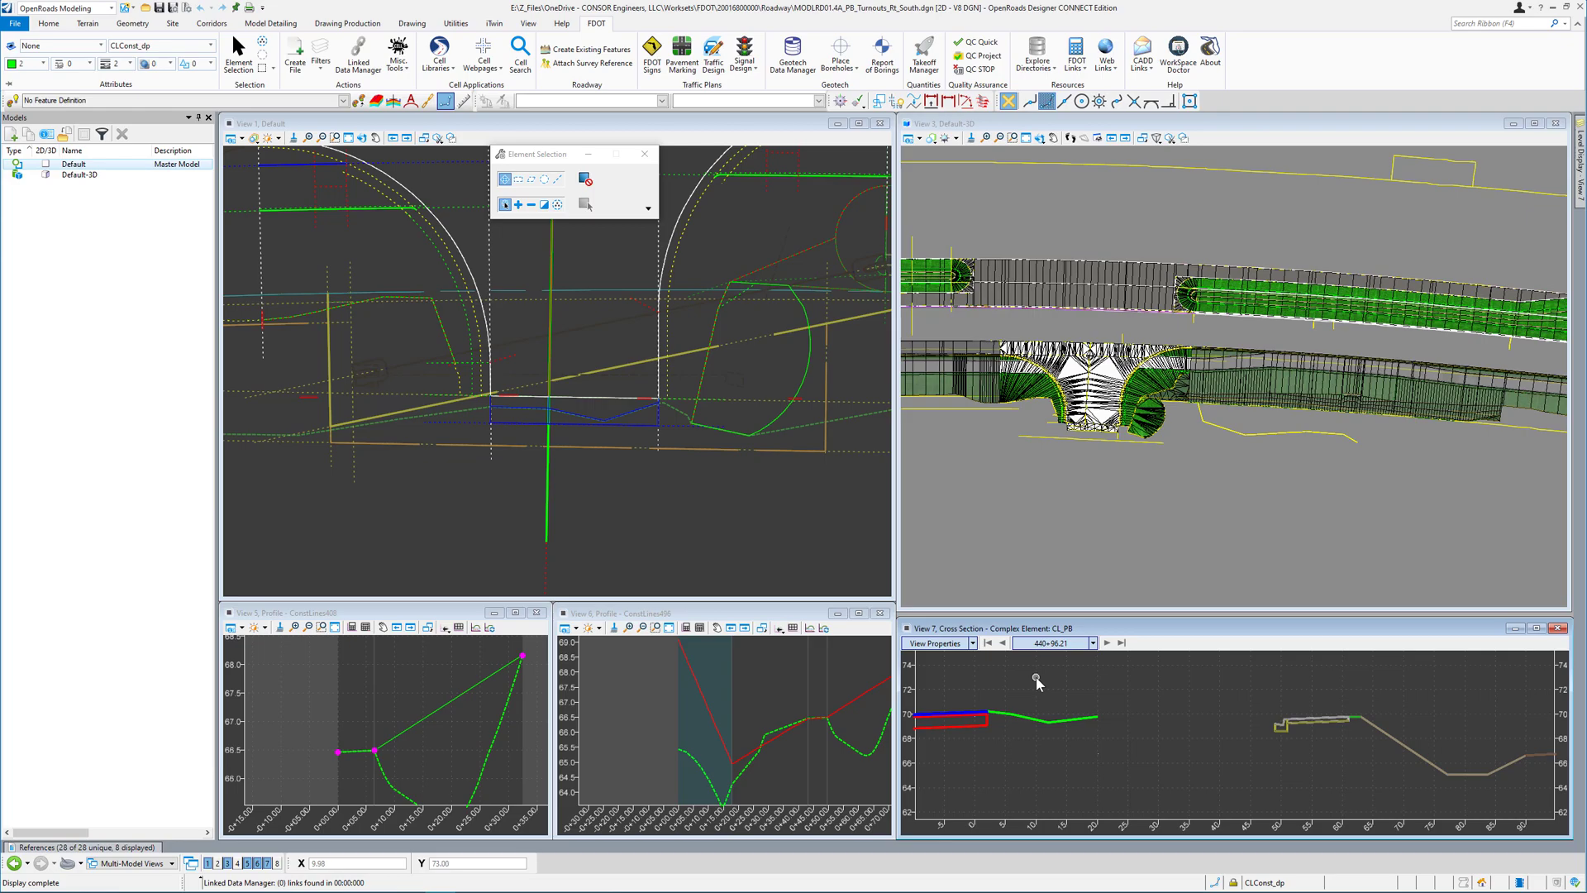
left_click(762, 627)
scroll(1062, 746, "down", 2)
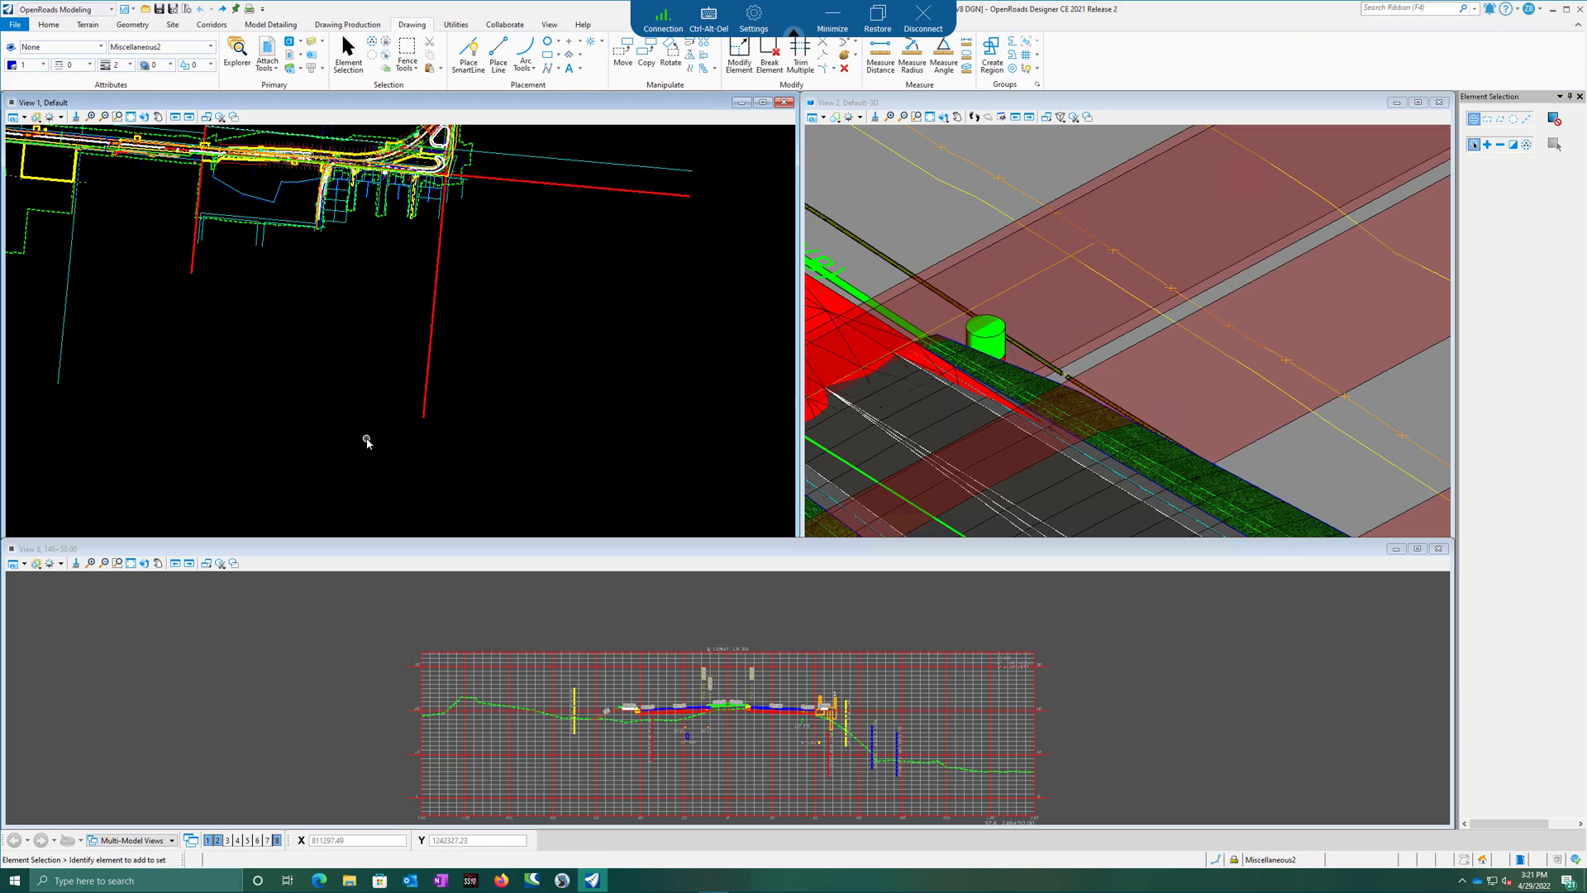
scroll(366, 443, "down", 2)
scroll(468, 287, "up", 2)
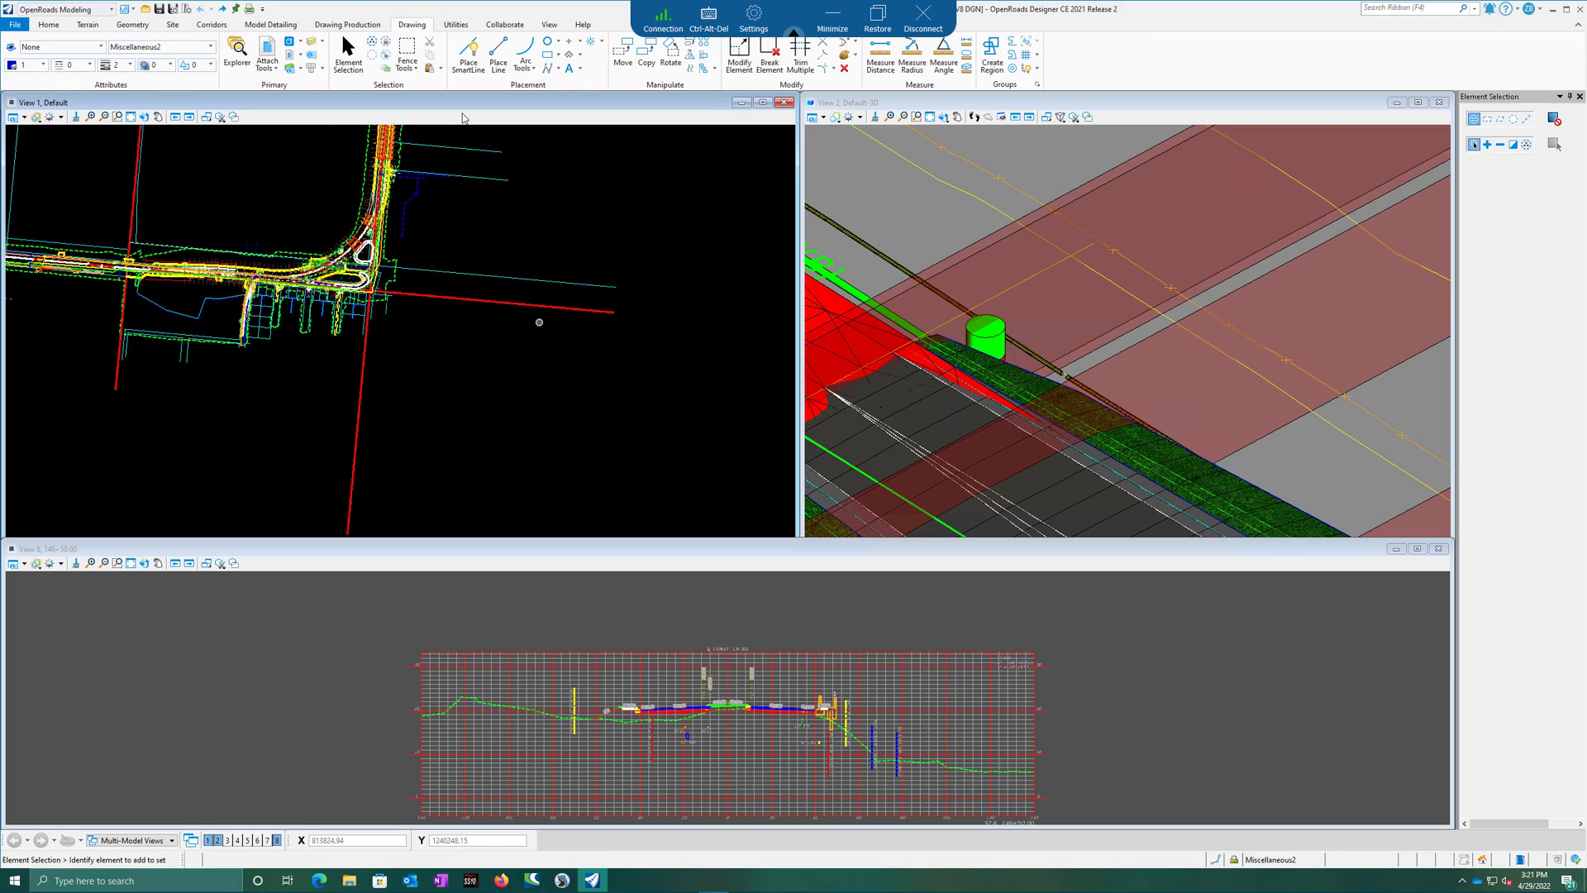
Place a diagonal test line in the empty area of the plan view, southeast of the roadway corner, and undo it
left_click(499, 51)
left_click(421, 345)
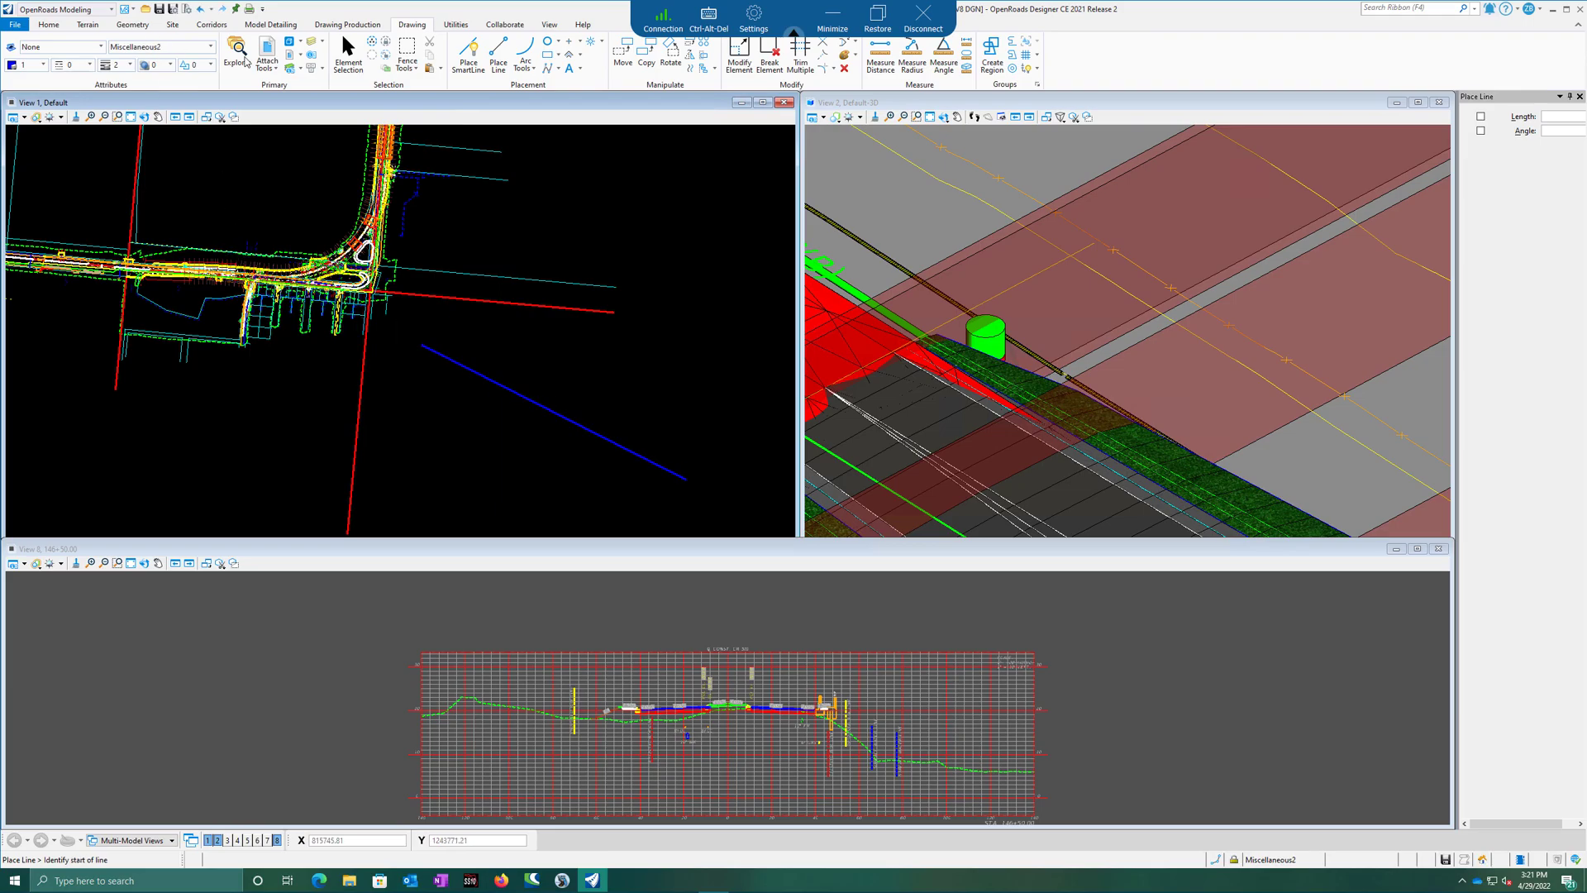
left_click(348, 54)
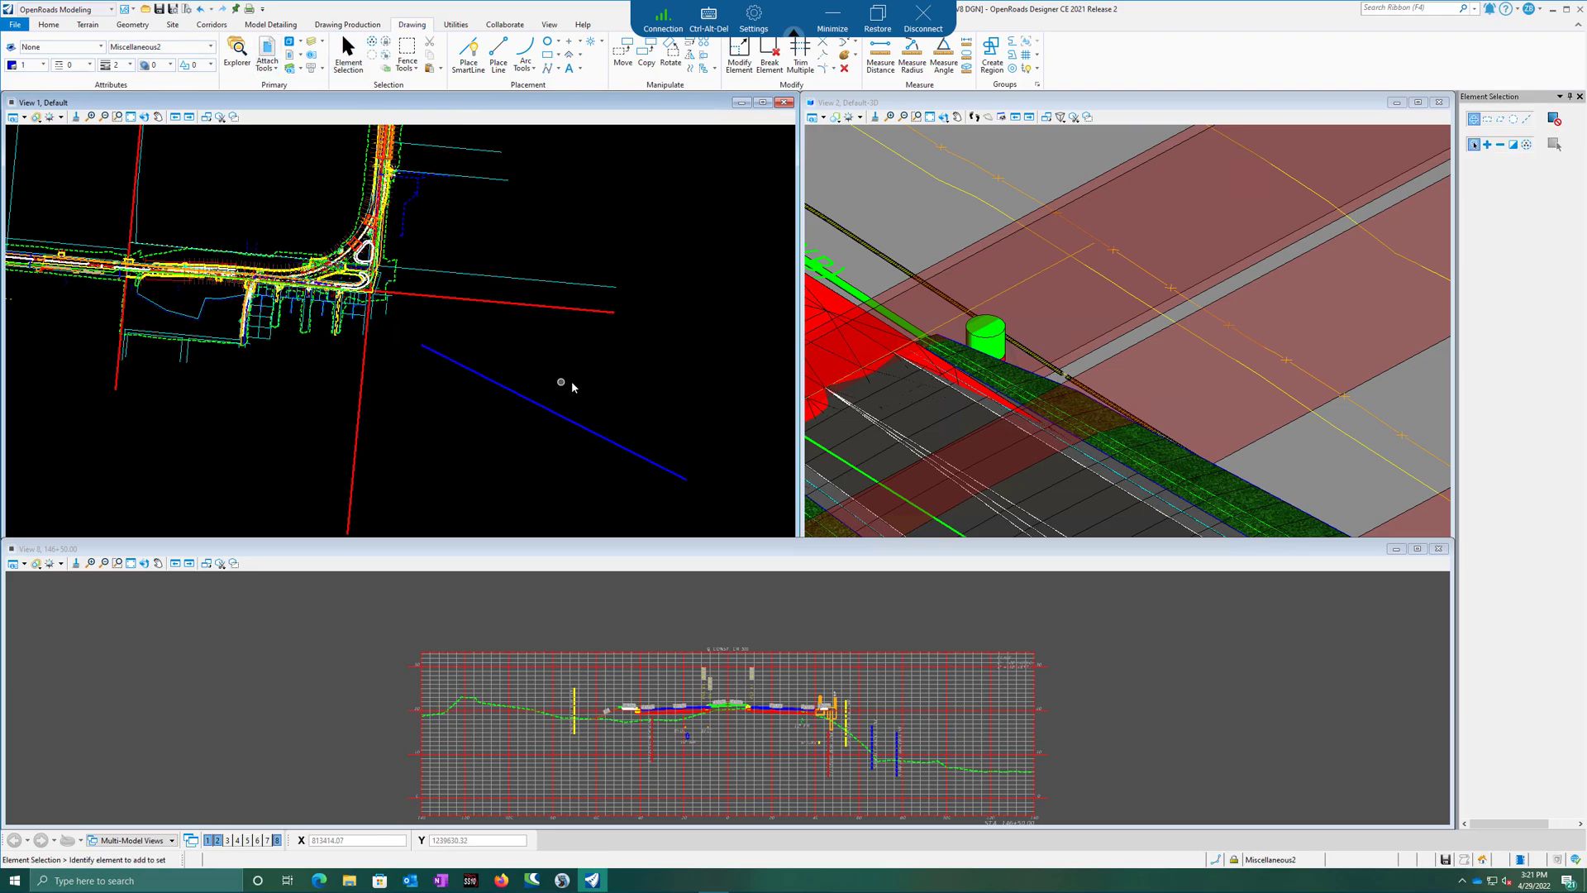
left_click(202, 11)
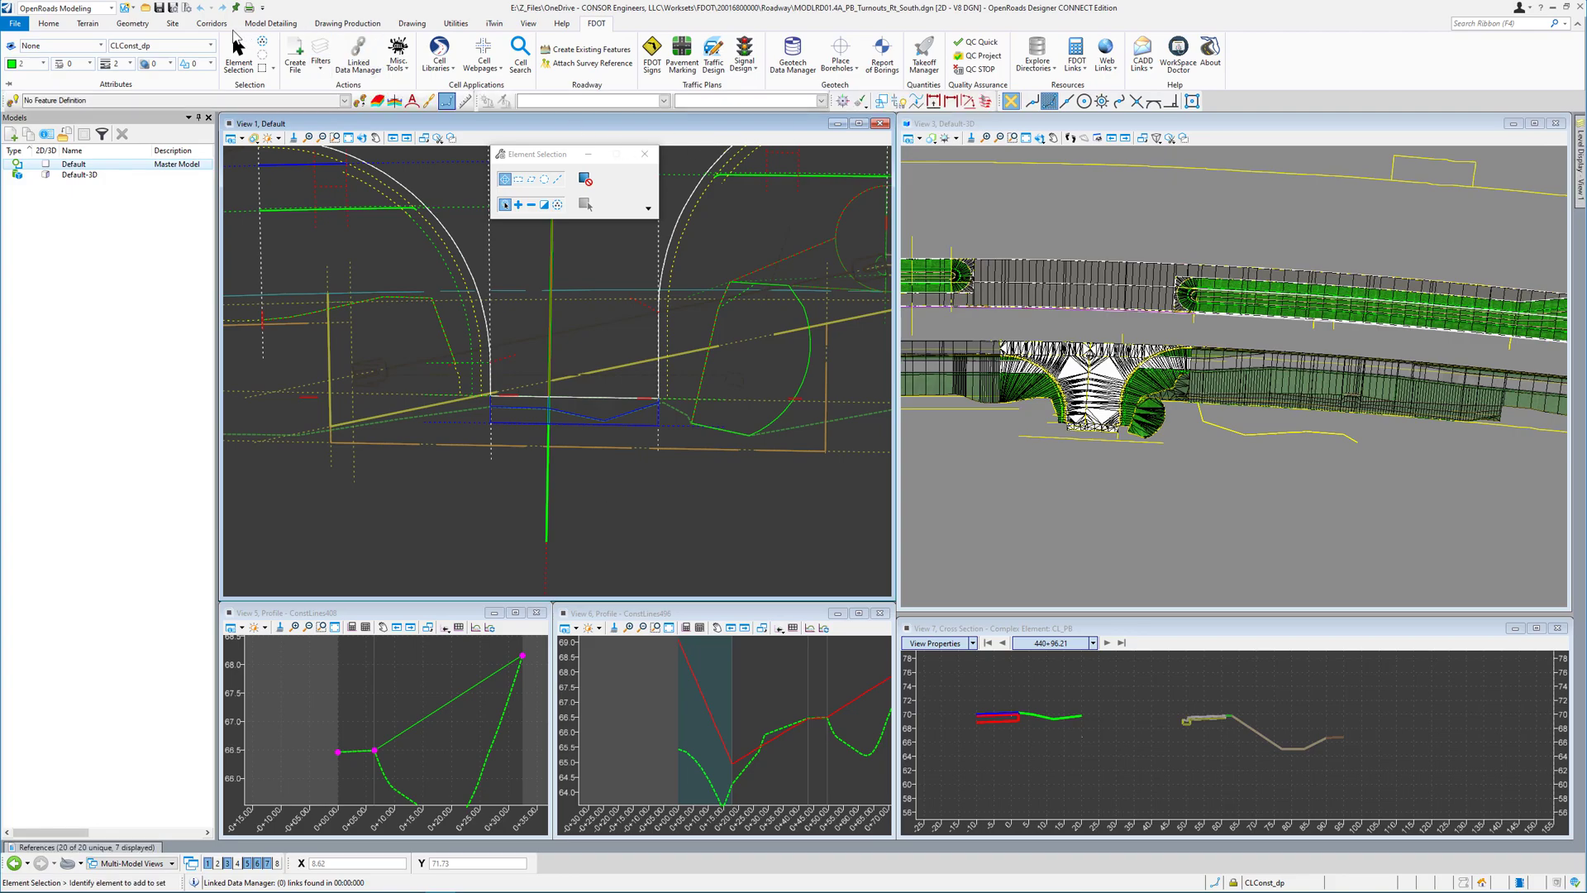
Place a short sloping test line in the MODLRD01.4A_PB_Turnouts_Rt_South.dgn plan view, east of the vertical green line, undo it, and end line placement
left_click(411, 24)
left_click(538, 54)
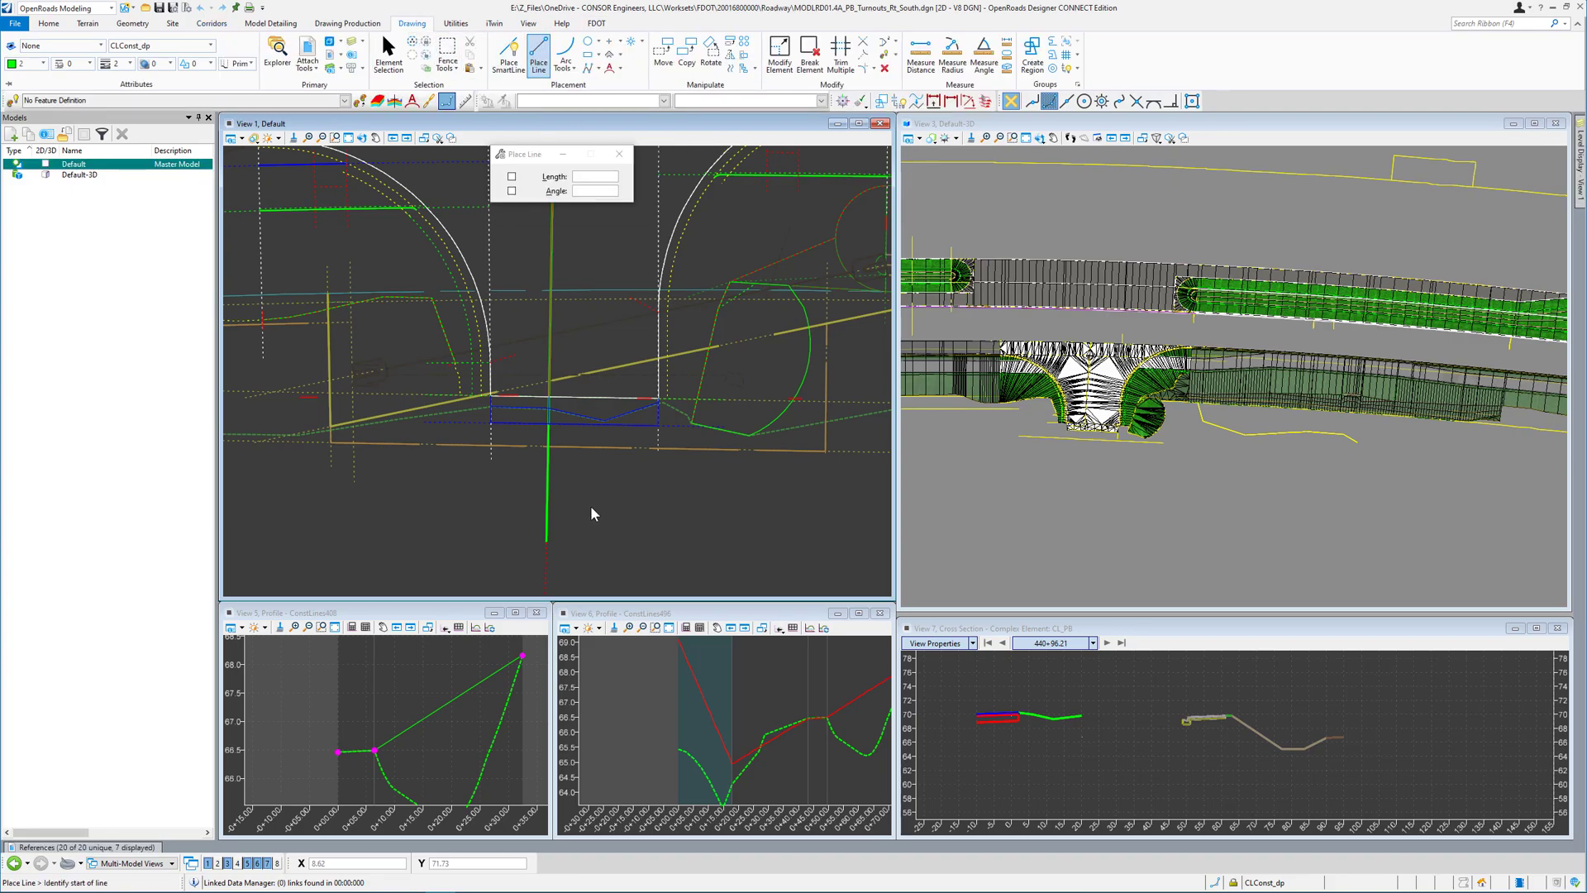
left_click(759, 539)
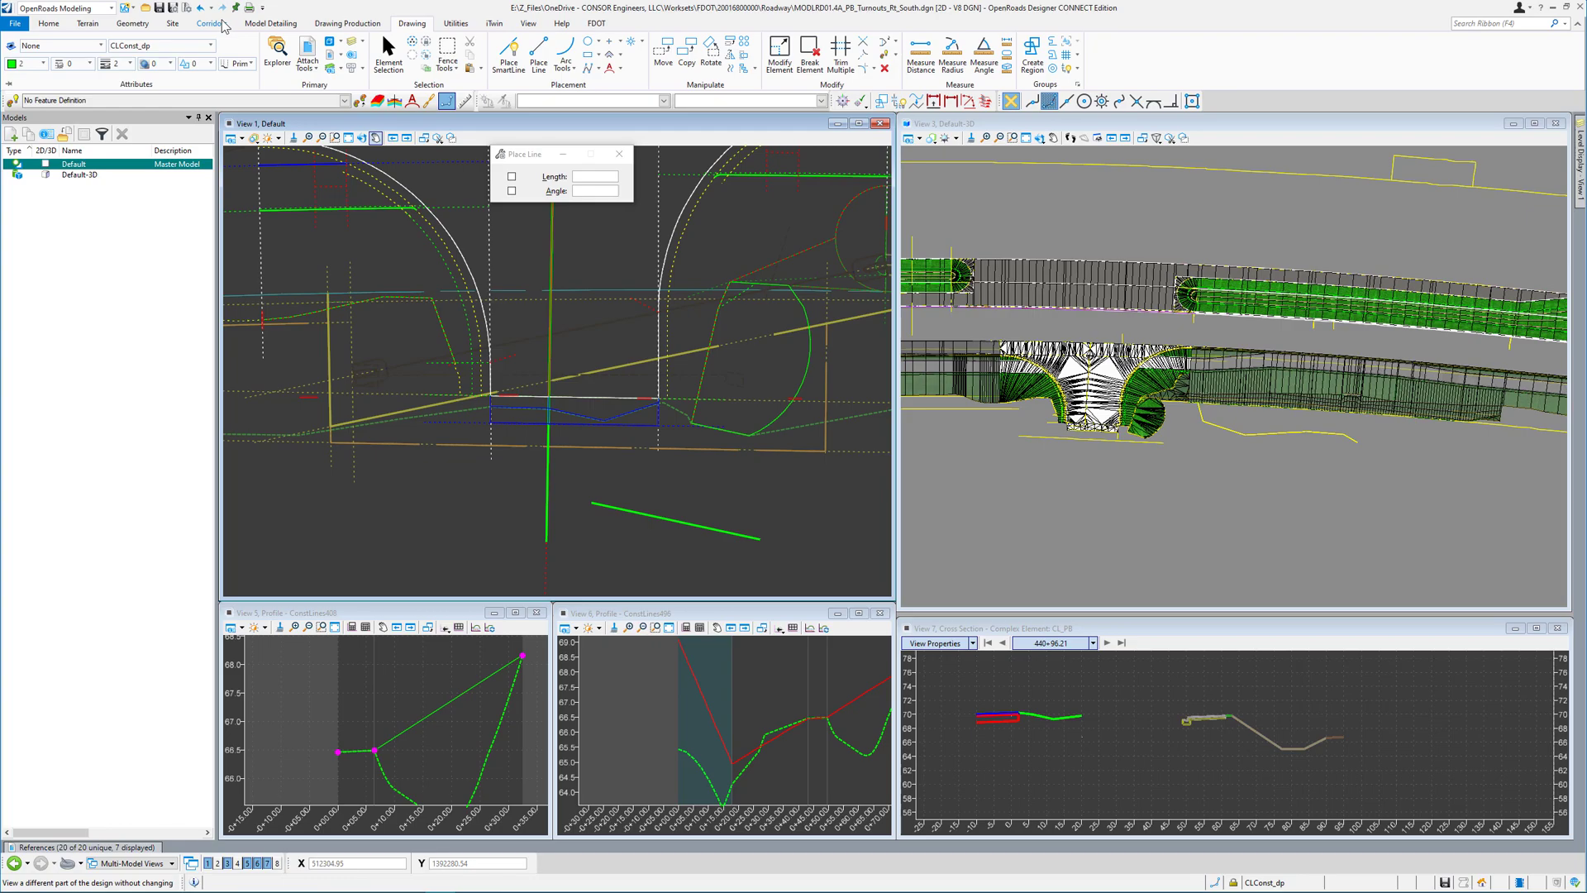
key("ctrl+z")
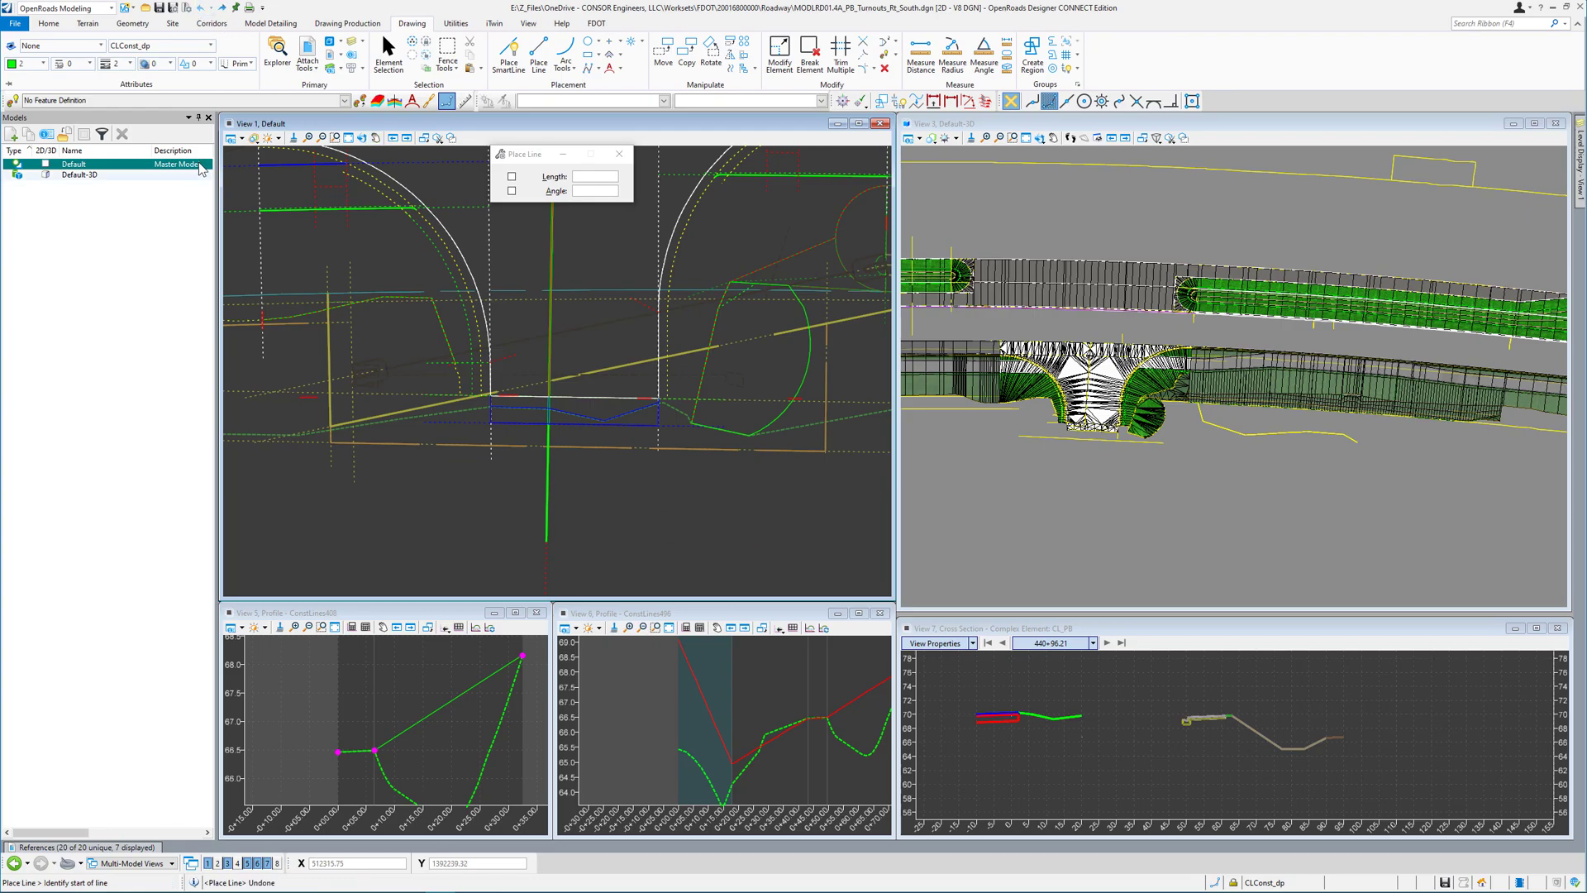
key("Escape")
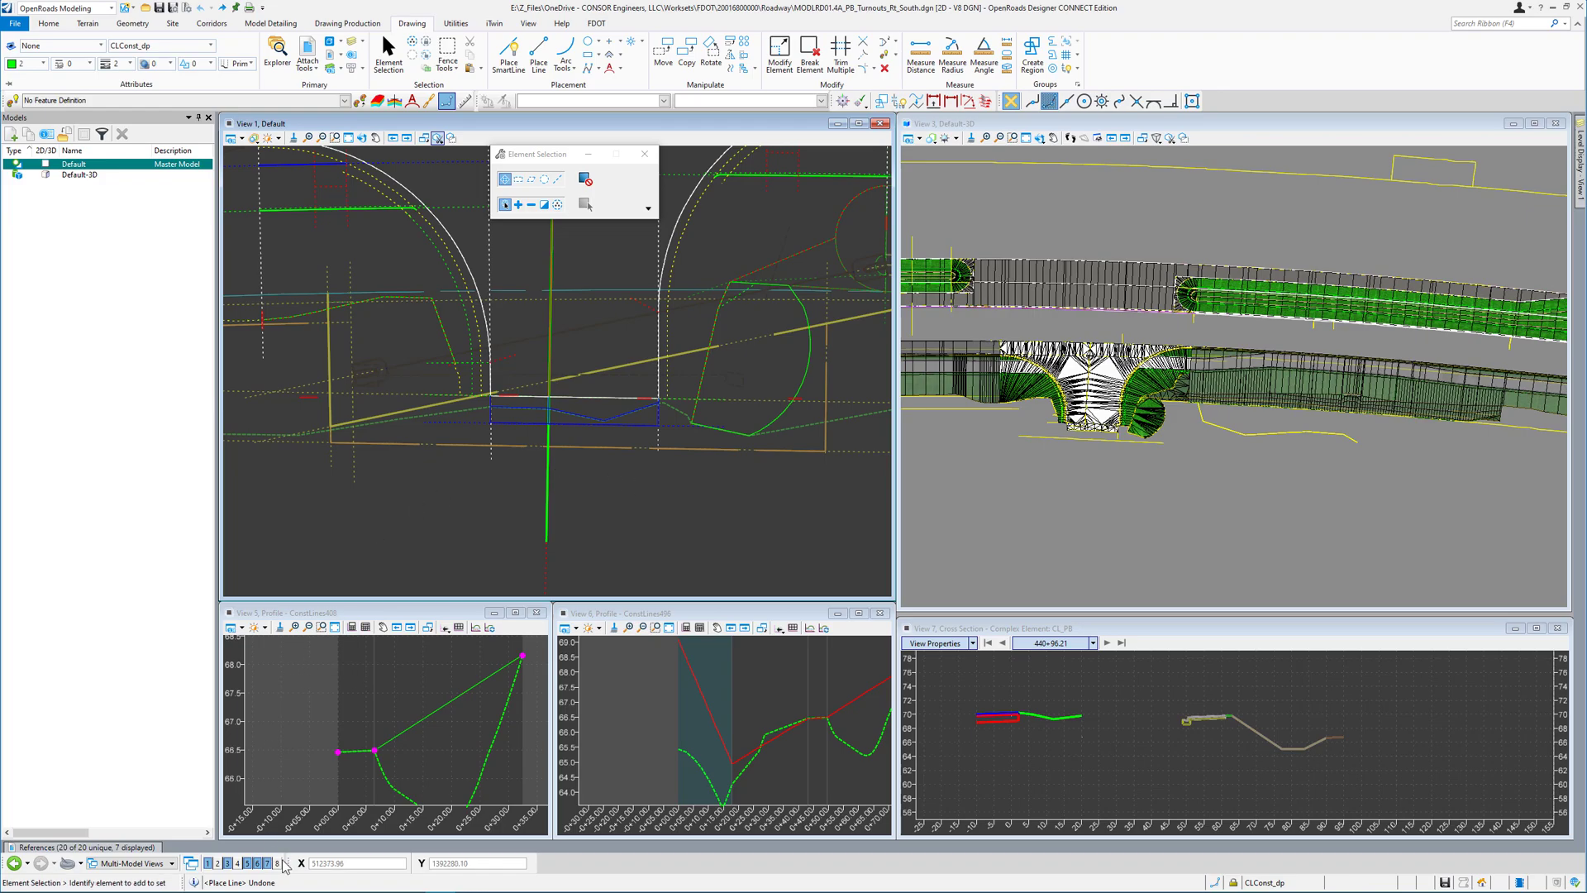
Switch back to the remote OpenRoads Designer session showing the plan, 3D and gridded cross-section views
mouse_move(286, 888)
left_click(715, 885)
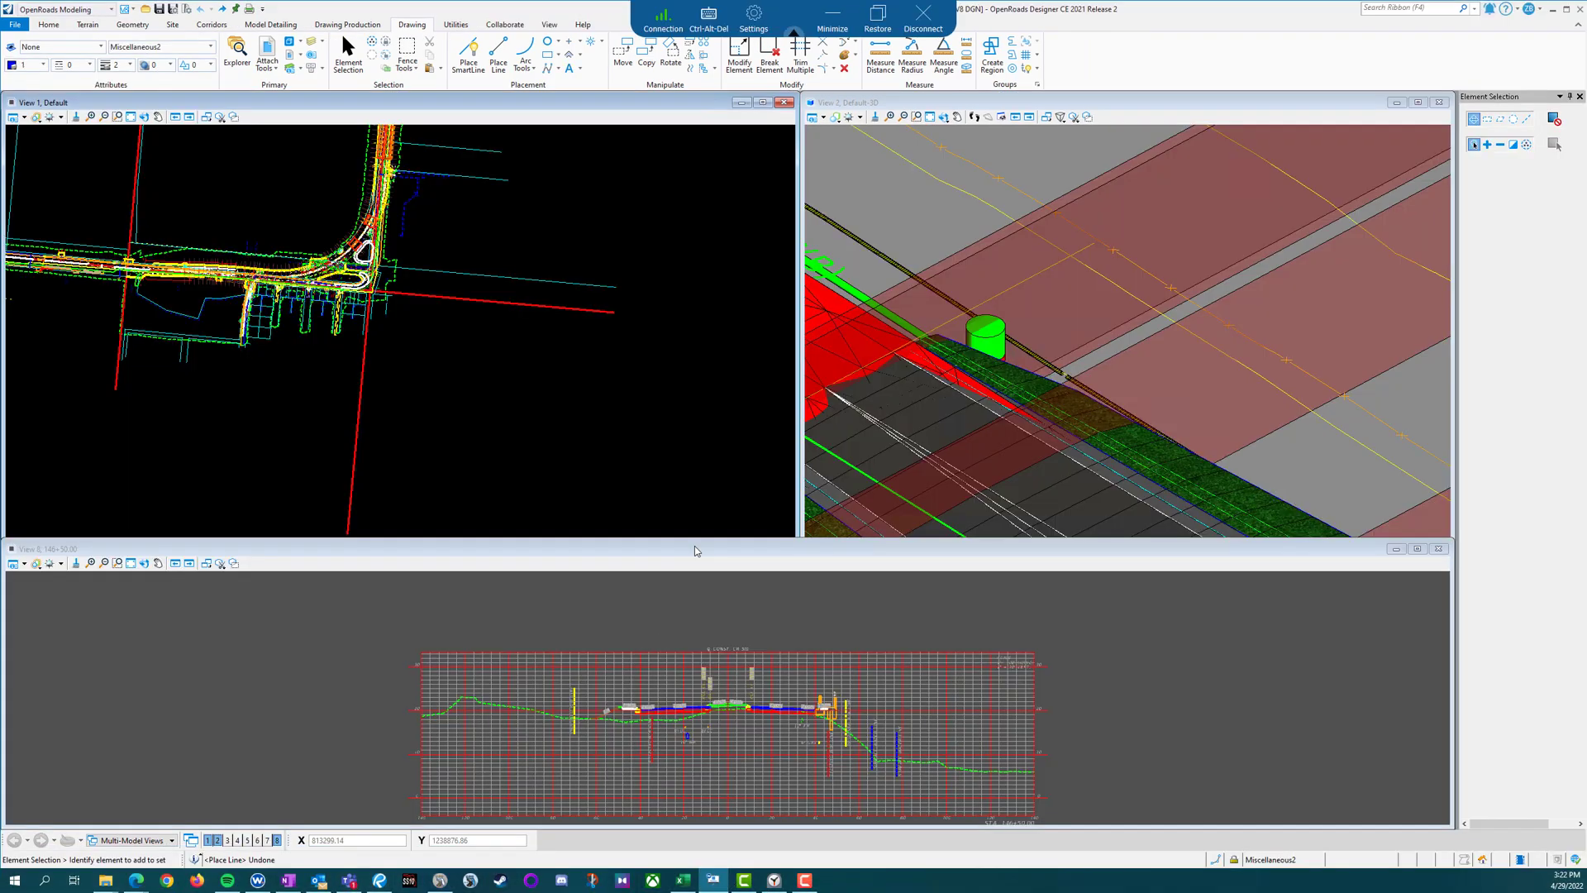